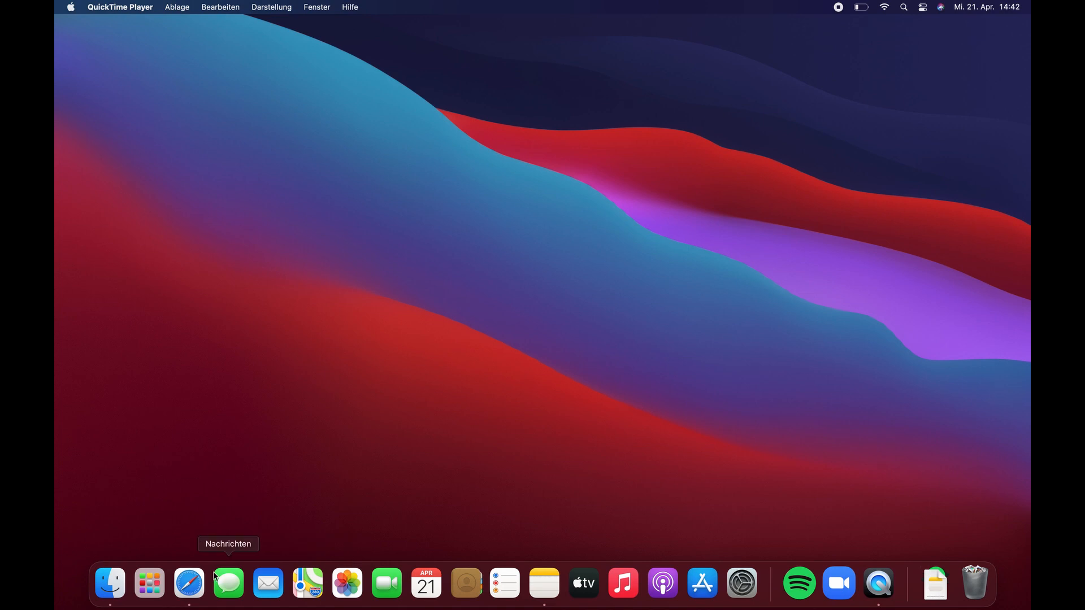
- Log in to Spottune Cloud HQ in Safari with the saved account's autofilled e-mail and password
{"action": "left_click", "coordinate": [190, 587]}
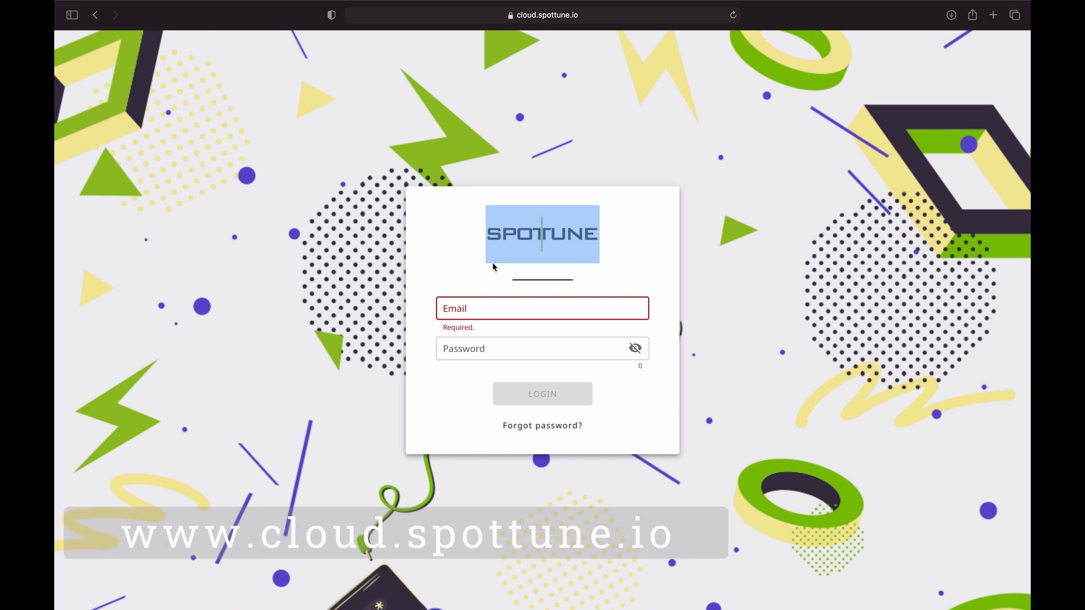
{"action": "left_click", "coordinate": [468, 307]}
{"action": "type", "text": "in"}
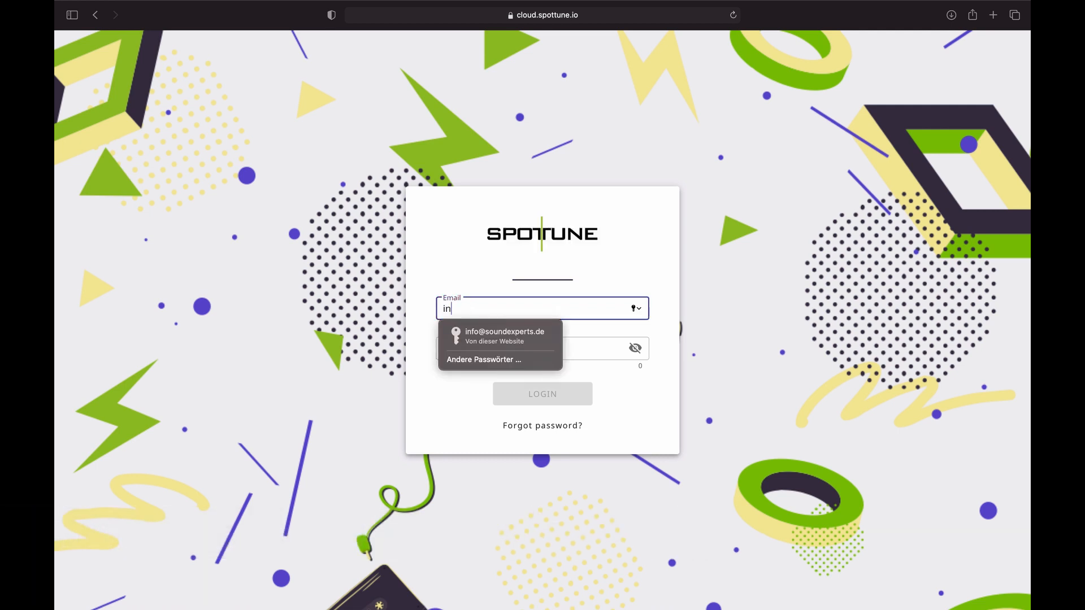
{"action": "key", "text": "Down"}
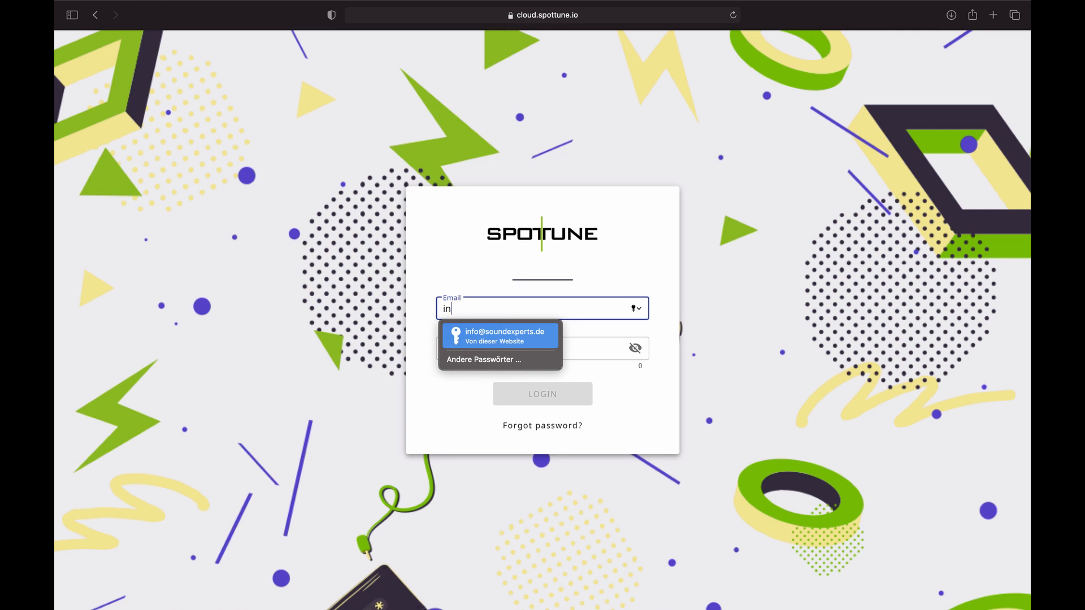
{"action": "left_click", "coordinate": [487, 341]}
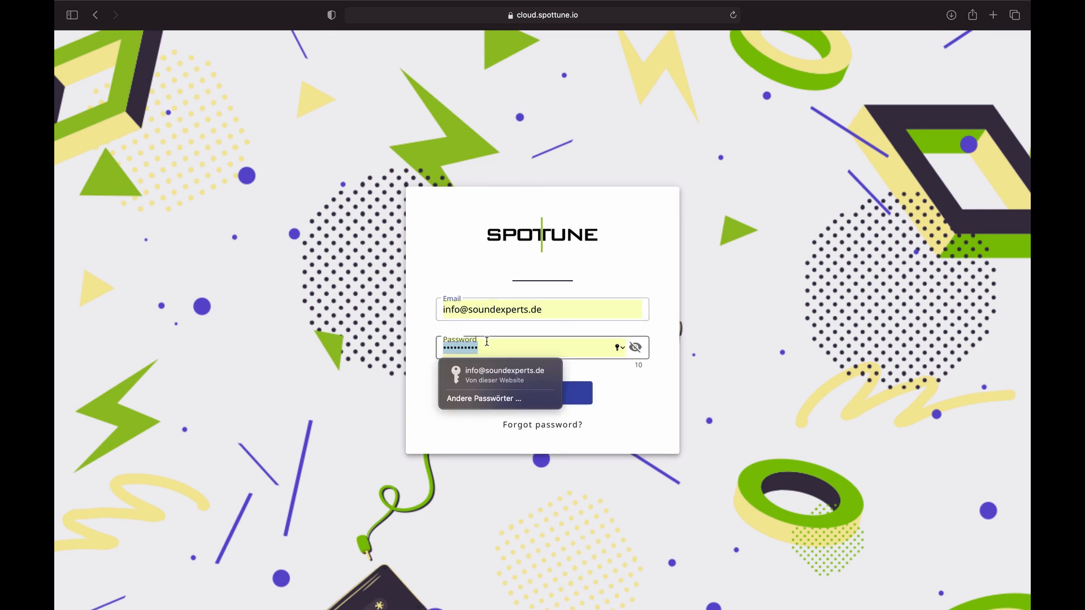
{"action": "left_click", "coordinate": [624, 382]}
{"action": "left_click", "coordinate": [562, 394]}
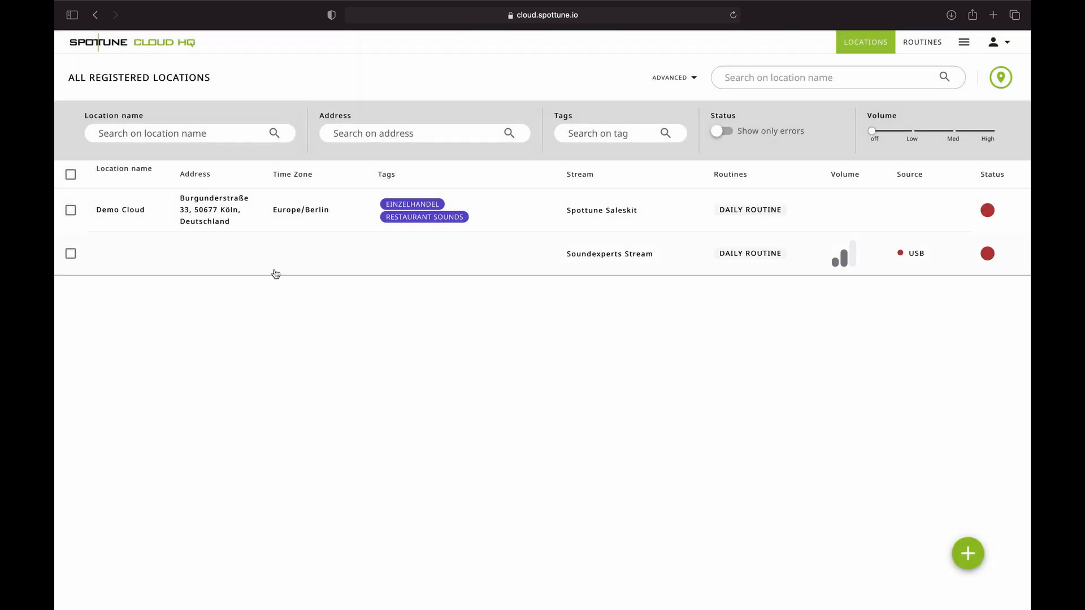
- Sort the registered locations by Location name, then start a new location
{"action": "left_click", "coordinate": [128, 180]}
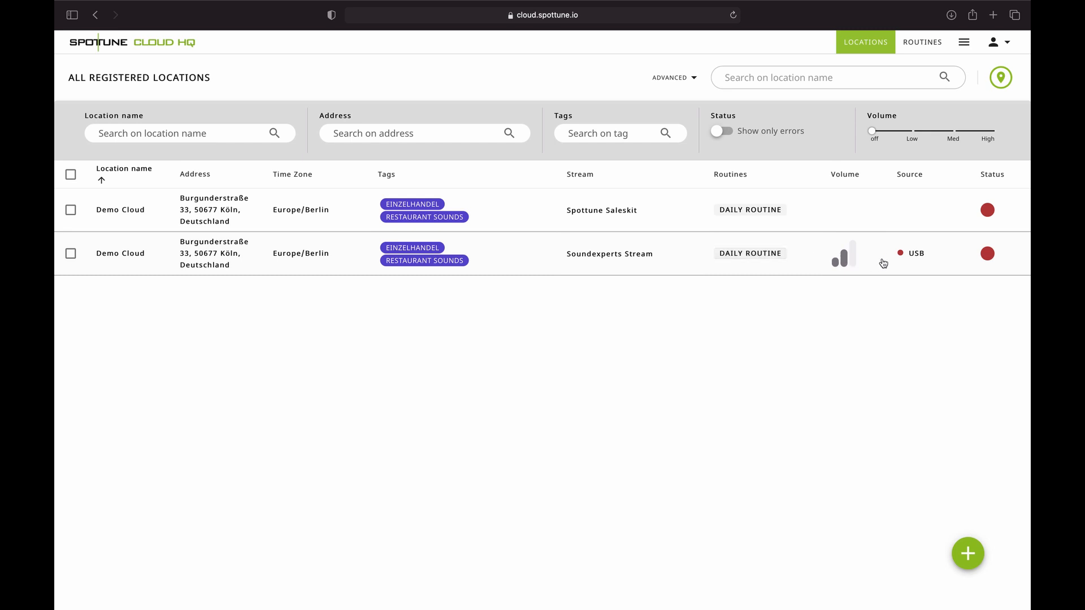
{"action": "mouse_move", "coordinate": [902, 260]}
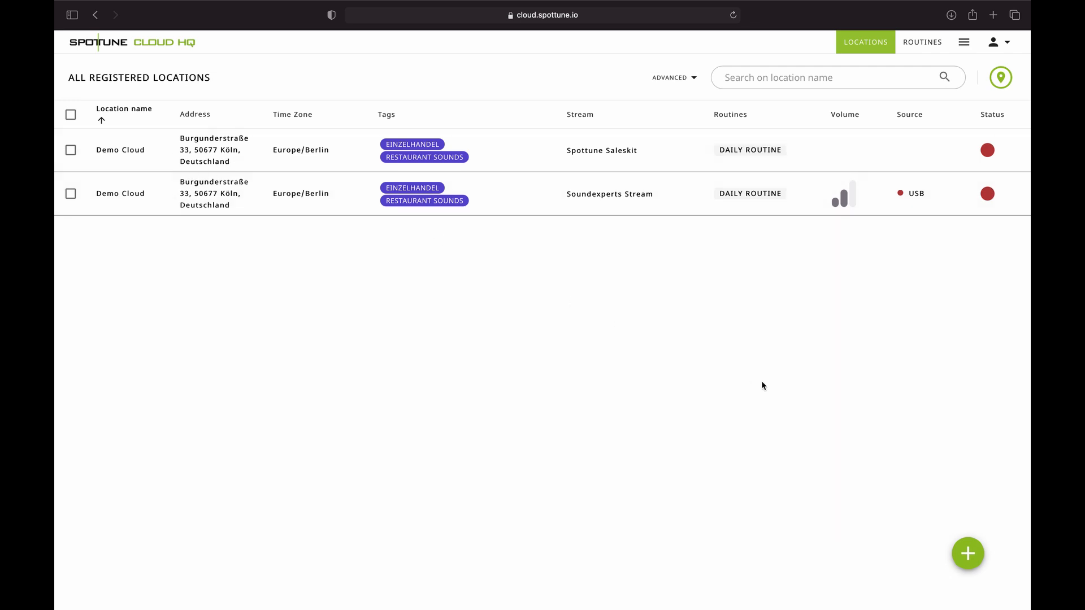
{"action": "left_click", "coordinate": [969, 564]}
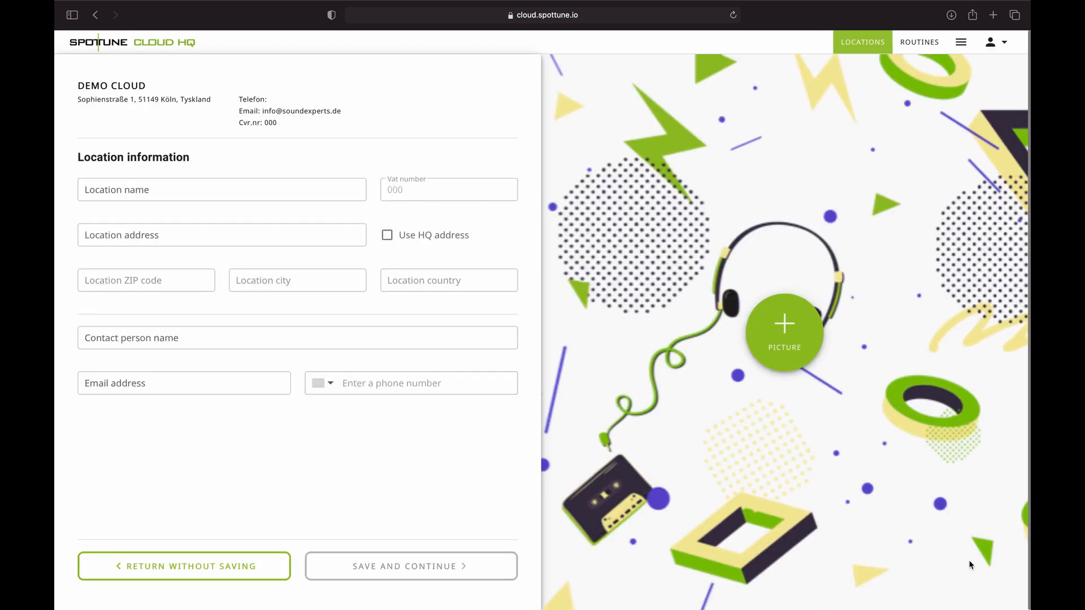
{"action": "left_click", "coordinate": [221, 190]}
{"action": "type", "text": "Test"}
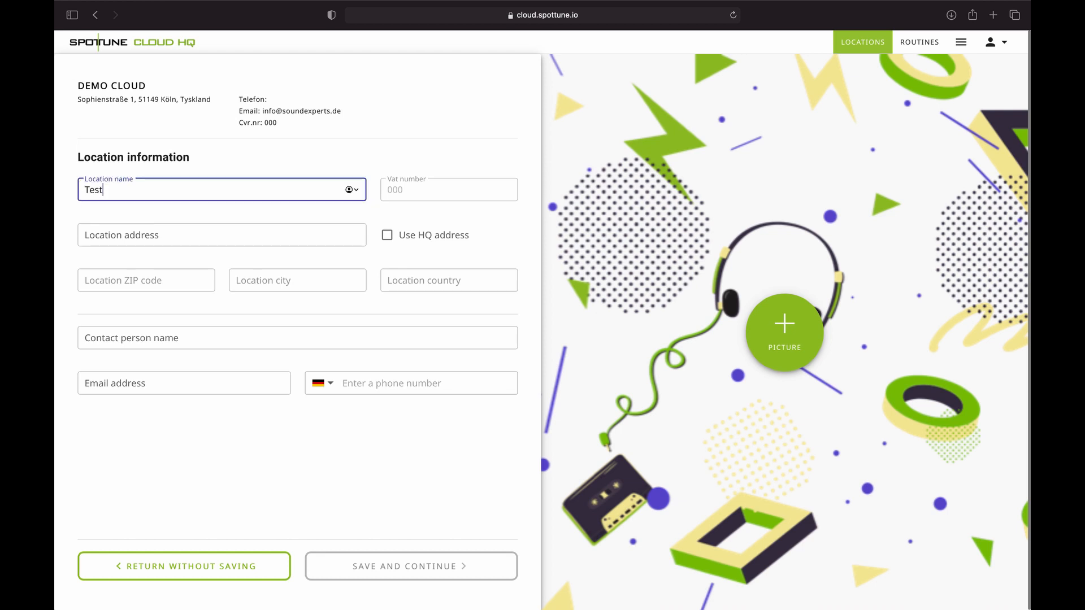
{"action": "type", "text": " 123"}
{"action": "left_click", "coordinate": [184, 237]}
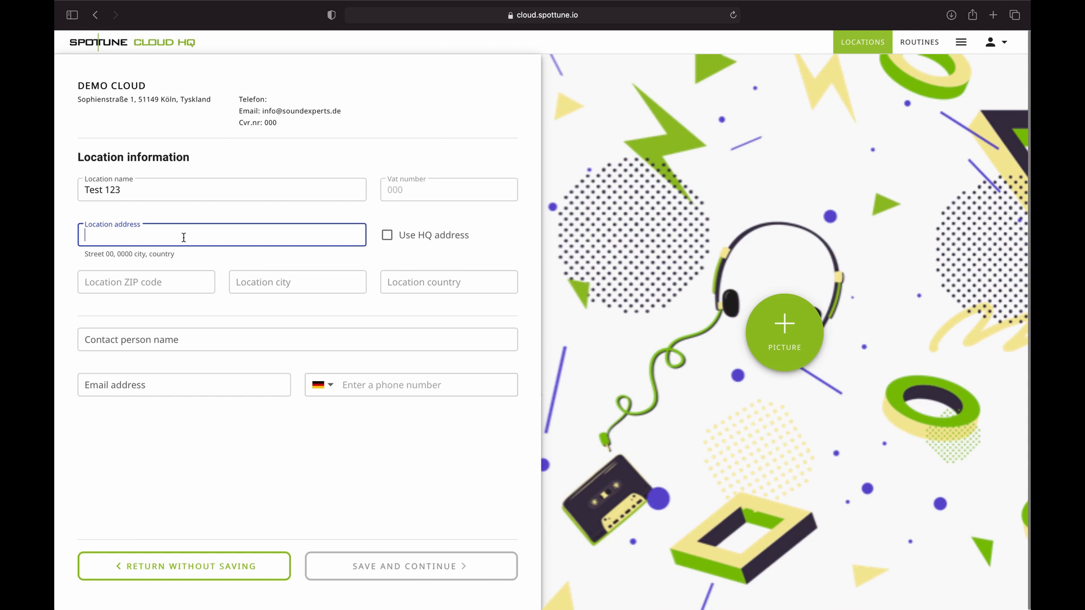
{"action": "left_click", "coordinate": [188, 280]}
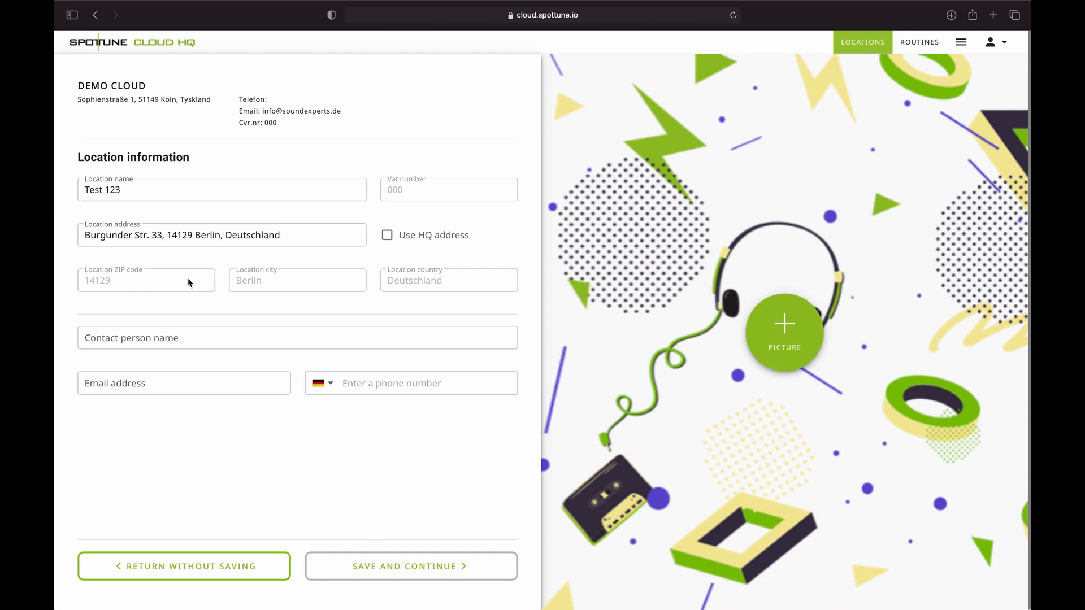
{"action": "left_click", "coordinate": [171, 235]}
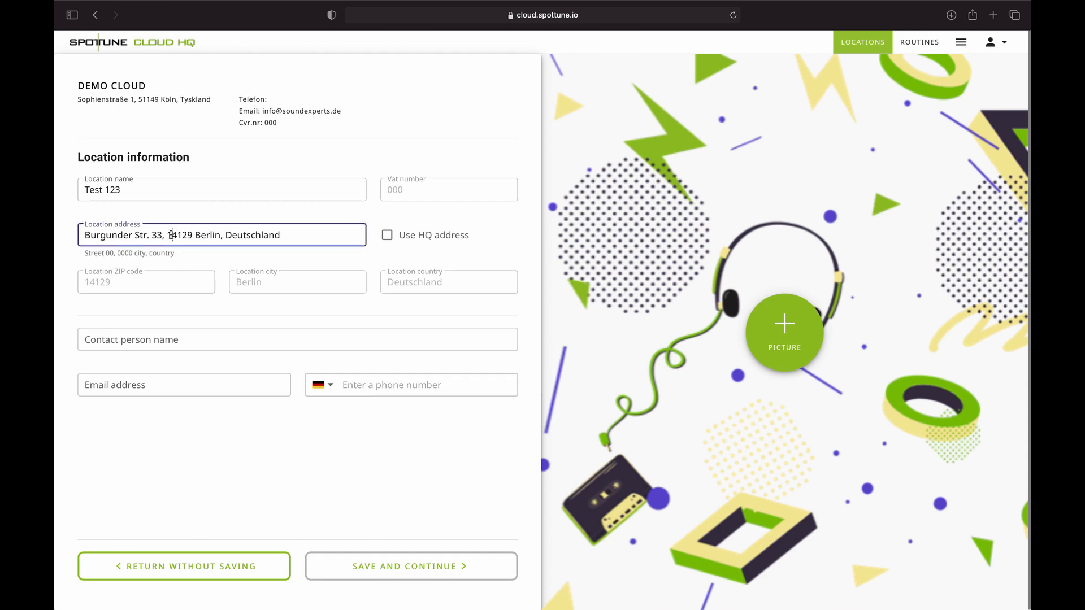
{"action": "left_click_drag", "start_coordinate": [171, 236], "coordinate": [313, 249]}
{"action": "key", "text": "BackSpace"}
{"action": "key", "text": "BackSpace"}
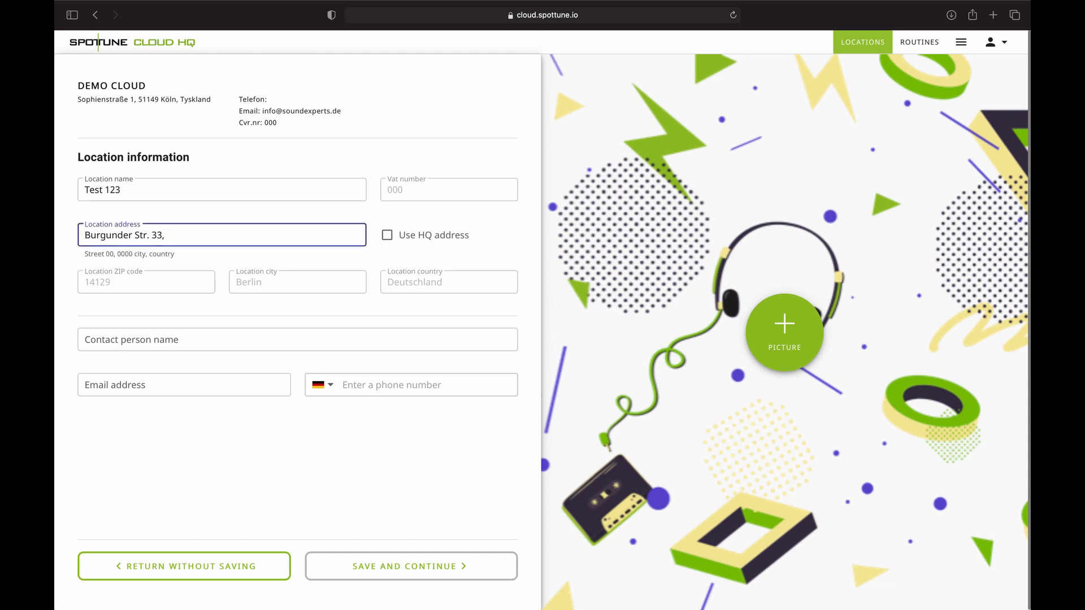
{"action": "type", "text": "Köln"}
{"action": "left_click", "coordinate": [192, 276]}
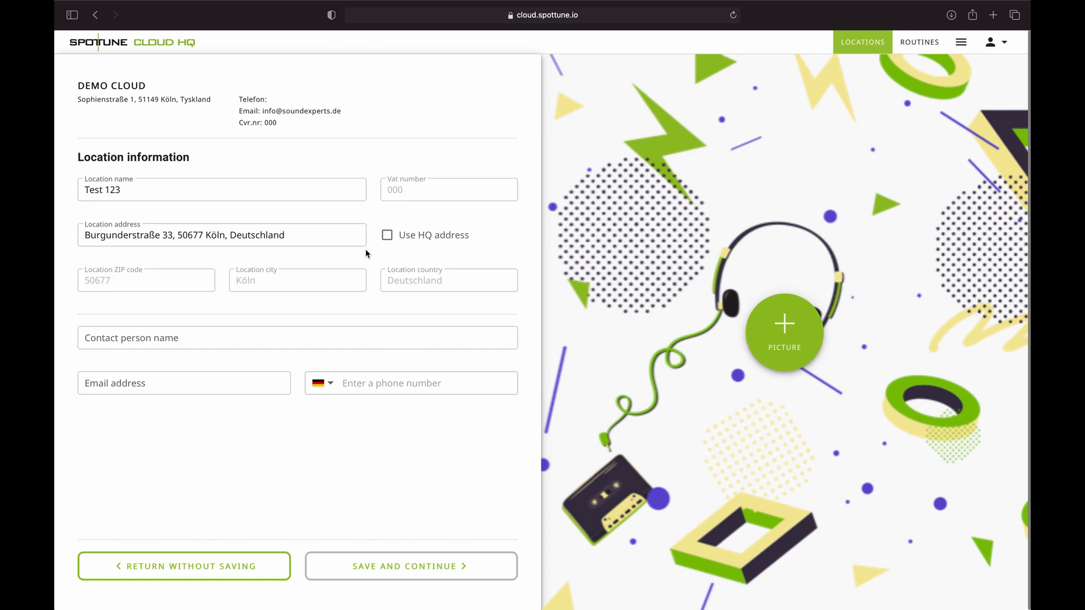
- Enter the contact person's name and e-mail, save the location, and select Test 123
{"action": "left_click", "coordinate": [214, 338]}
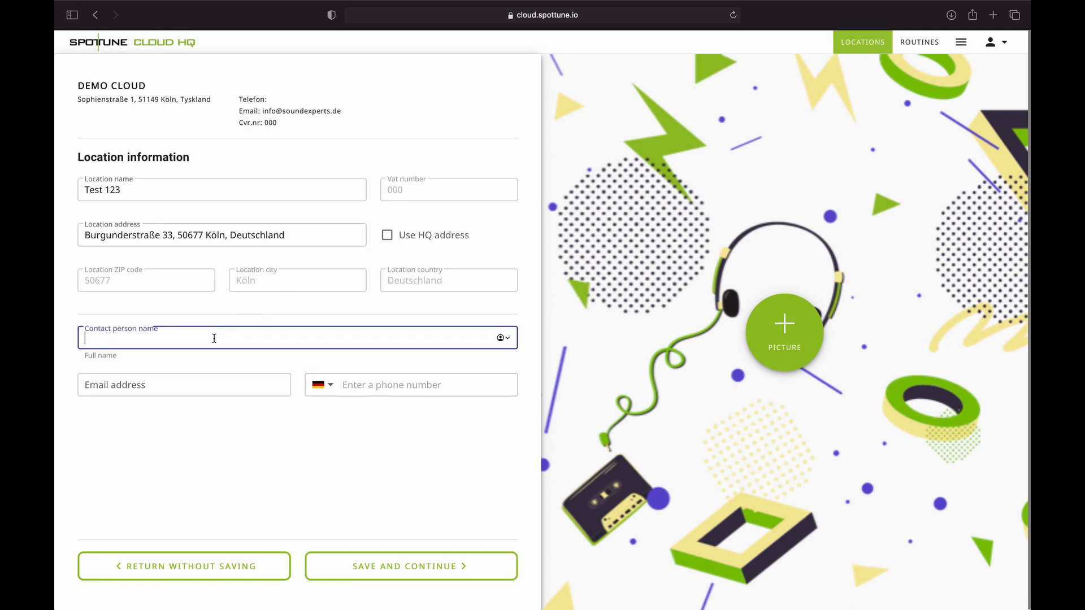
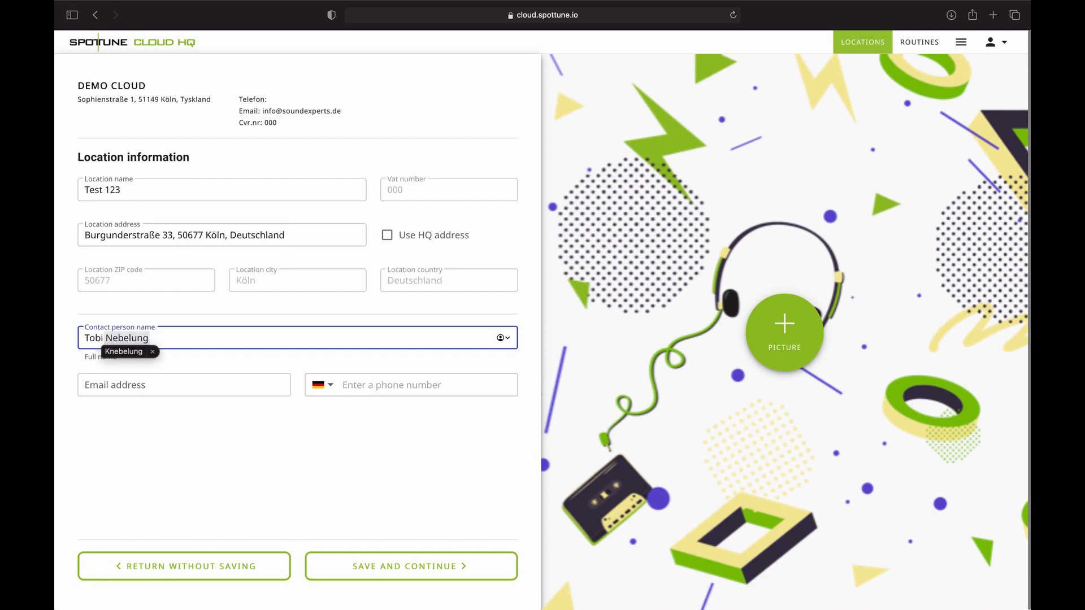
{"action": "left_click", "coordinate": [238, 389]}
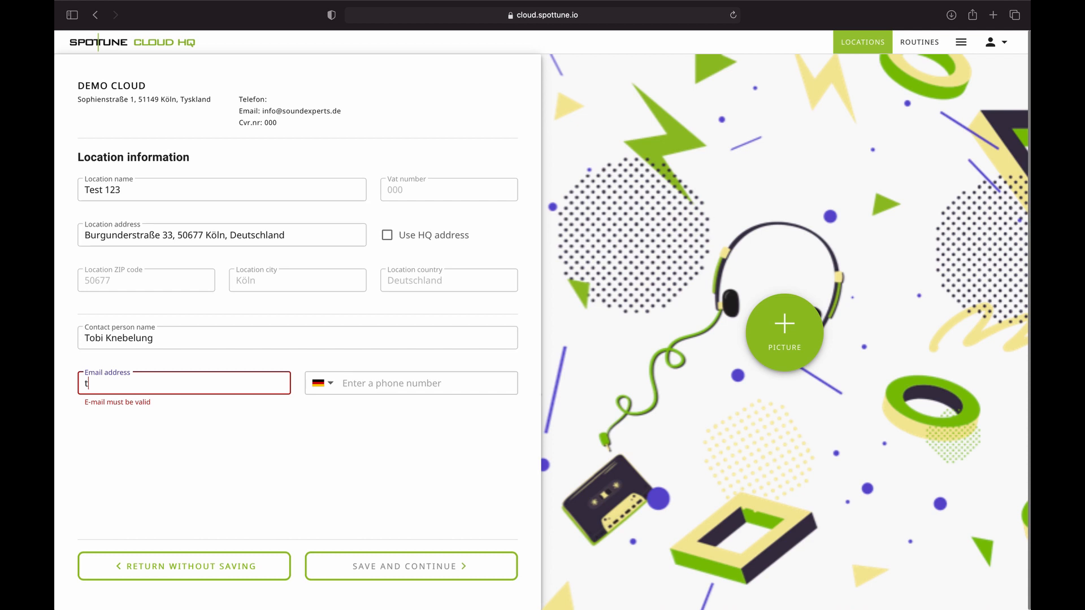
{"action": "left_click", "coordinate": [389, 563]}
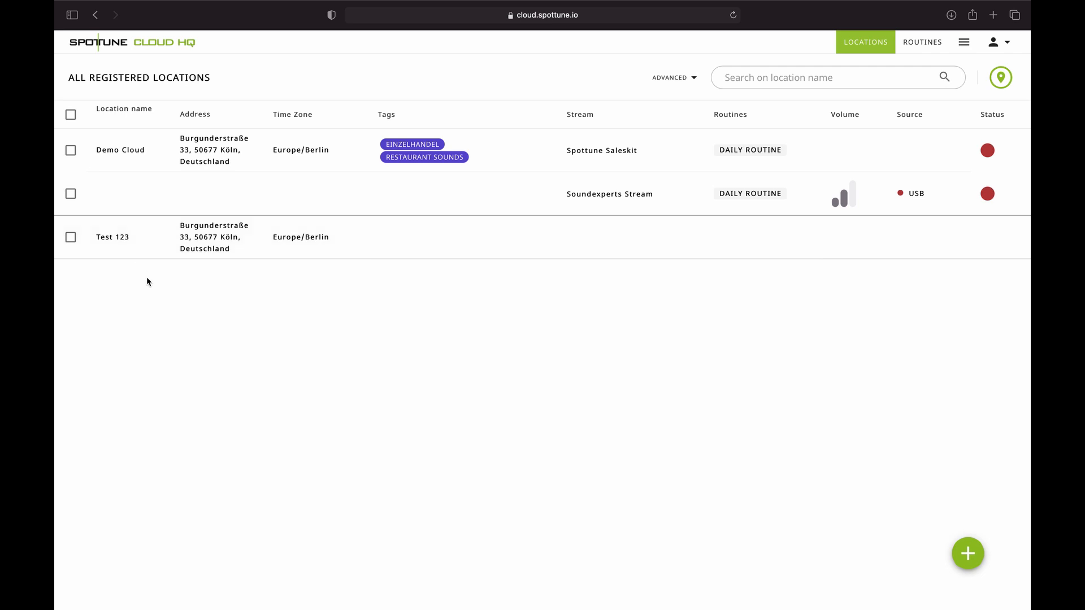
{"action": "left_click", "coordinate": [73, 239]}
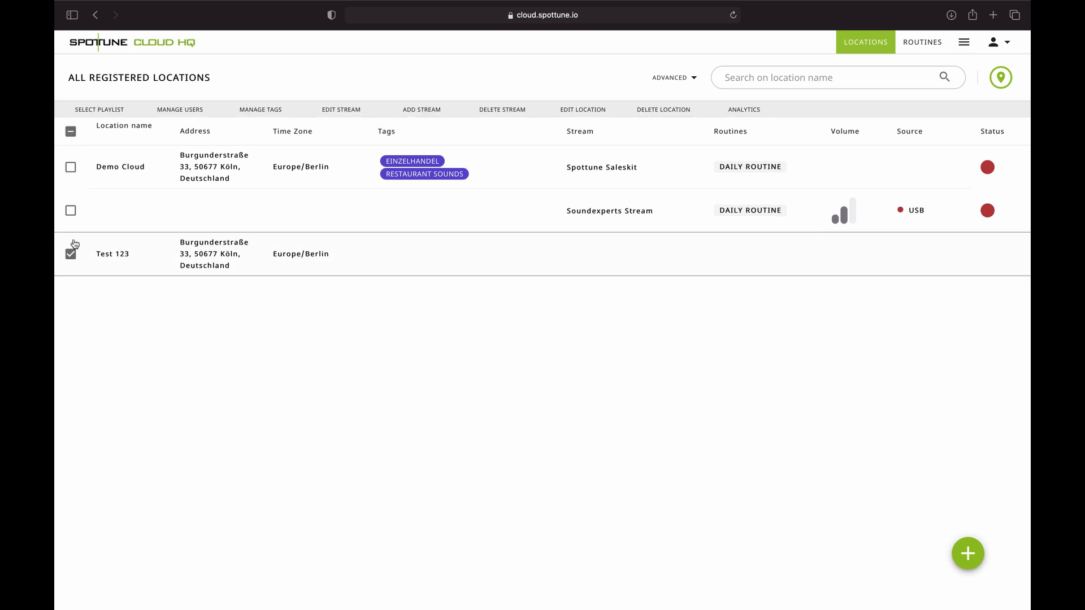
- Add a stream to Test 123 with the pasted device serial number and description 'Test Stream'
{"action": "left_click", "coordinate": [419, 111]}
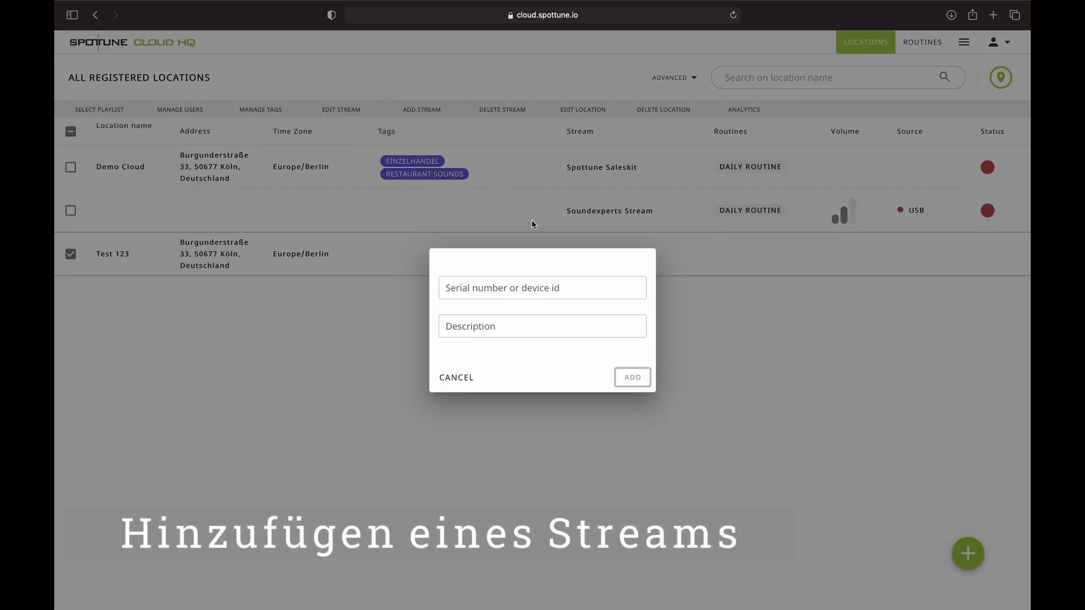
{"action": "left_click", "coordinate": [481, 291]}
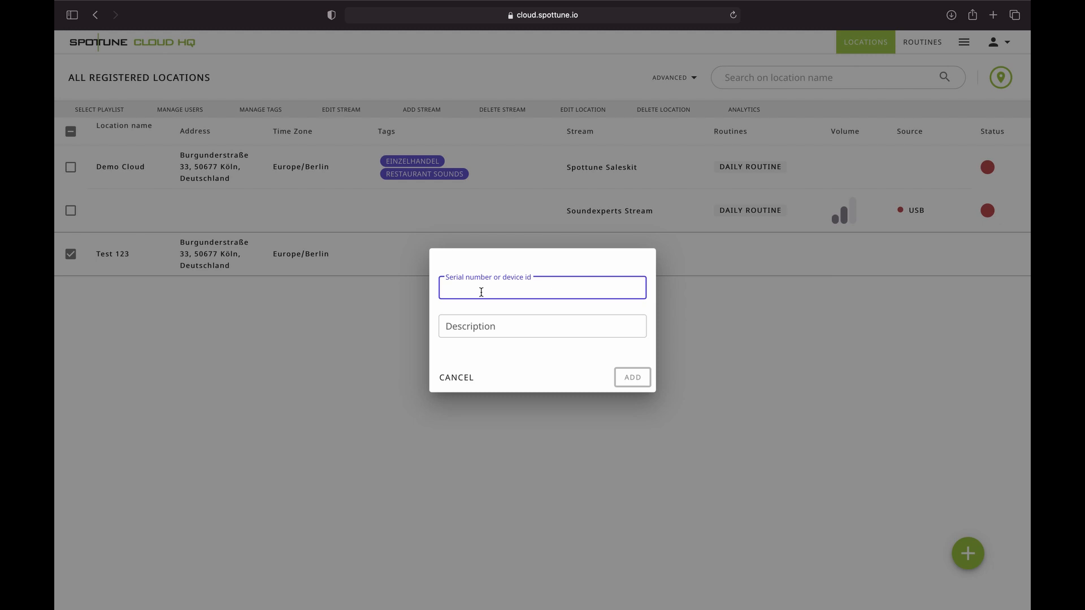
{"action": "key", "text": "super+v"}
{"action": "left_click", "coordinate": [471, 327]}
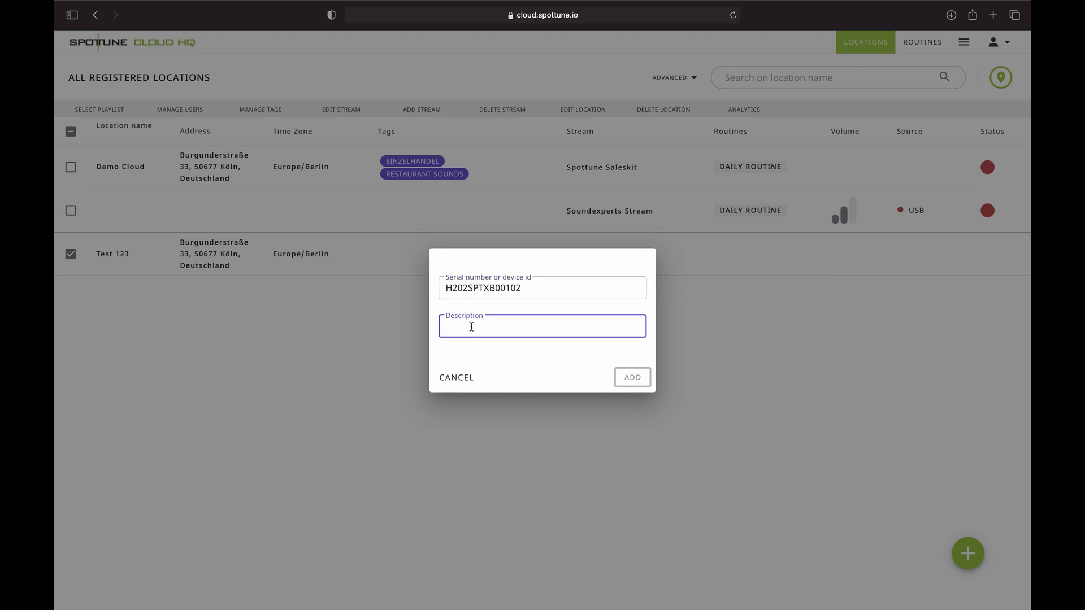
{"action": "type", "text": "Tet"}
{"action": "key", "text": "BackSpace"}
{"action": "type", "text": "st Stream"}
{"action": "left_click", "coordinate": [629, 384]}
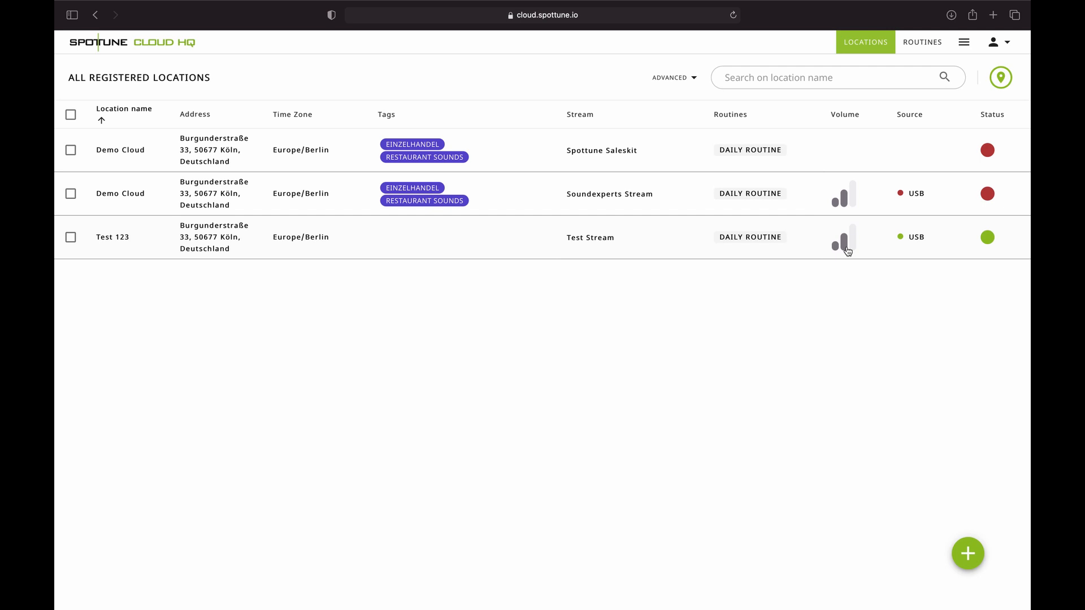
{"action": "mouse_move", "coordinate": [914, 241]}
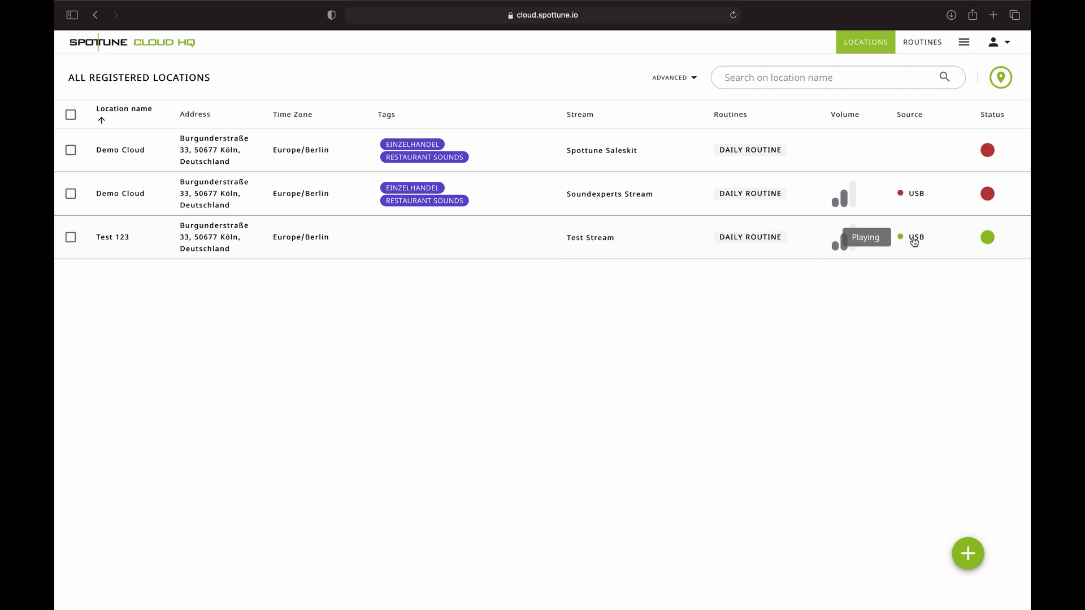
- Open Test 123's details and set Zone 1's source to NETWORK
{"action": "left_click", "coordinate": [914, 242]}
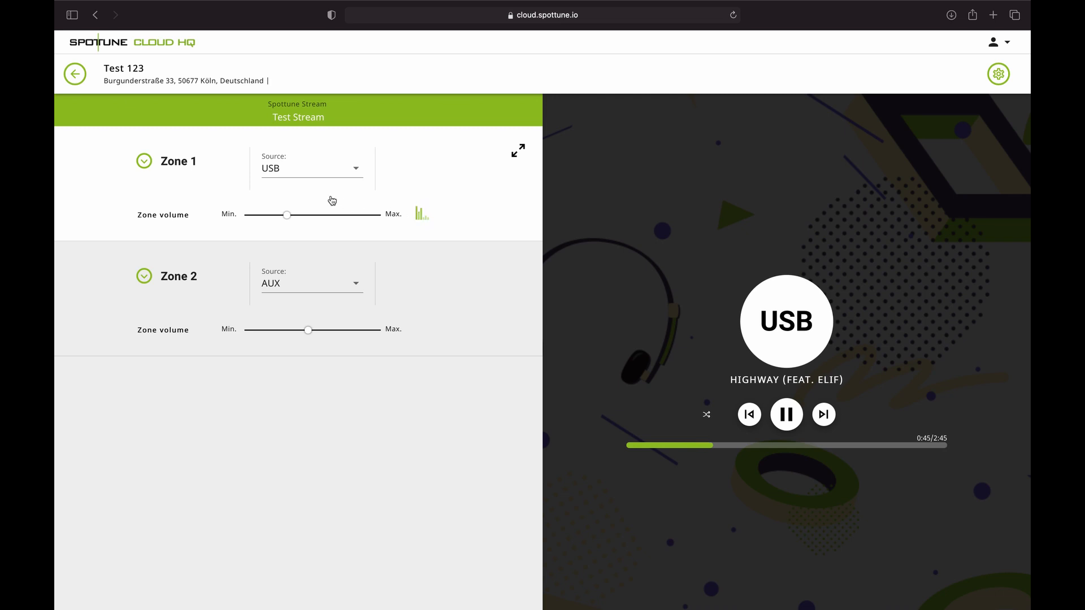
{"action": "left_click", "coordinate": [286, 174]}
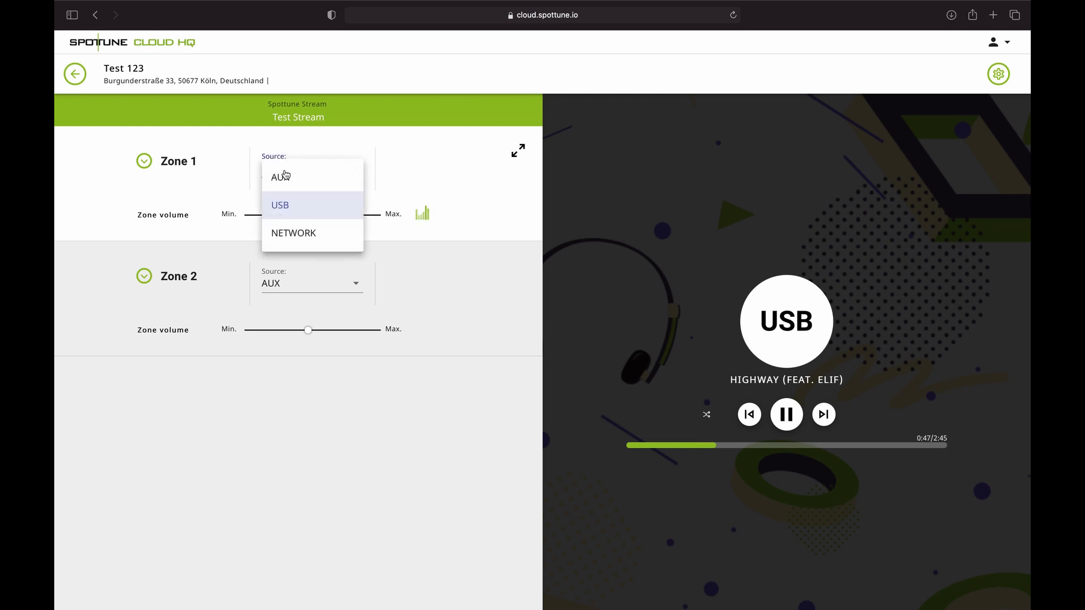
{"action": "left_click", "coordinate": [286, 176]}
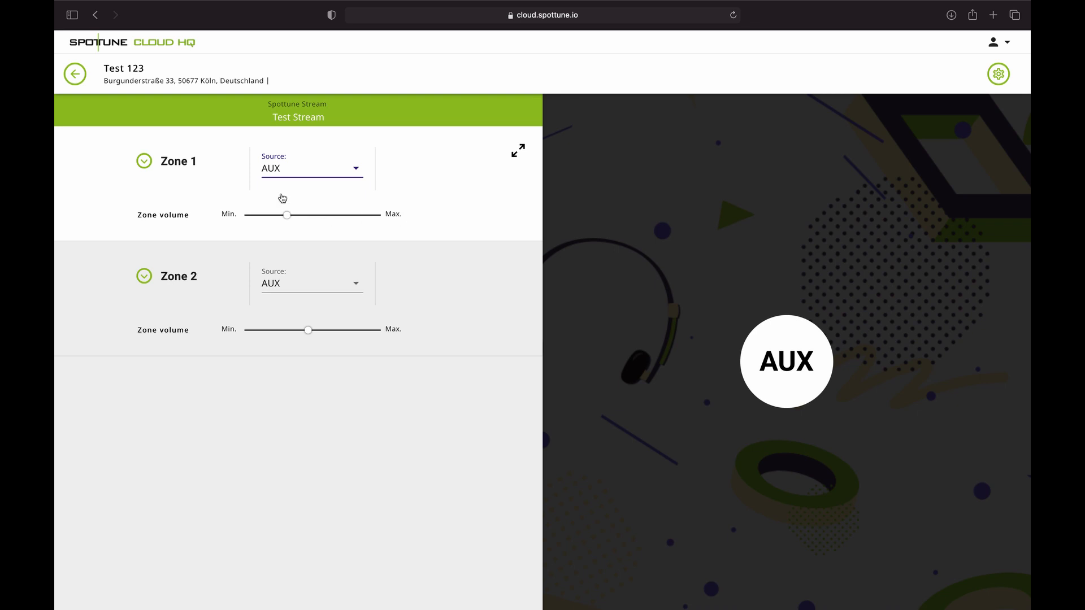
{"action": "left_click", "coordinate": [276, 173]}
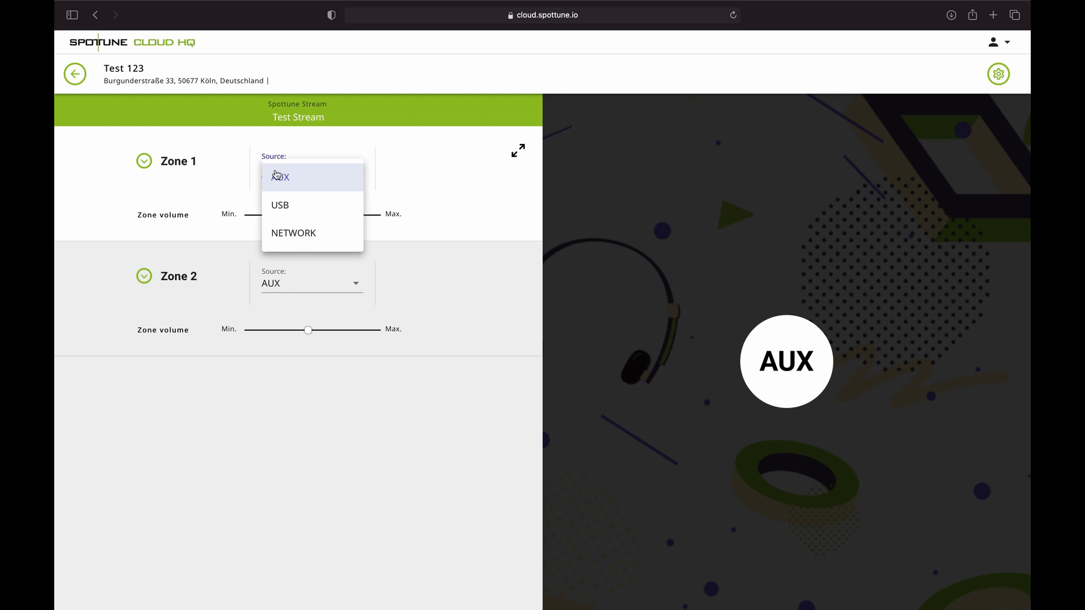
{"action": "left_click", "coordinate": [293, 234]}
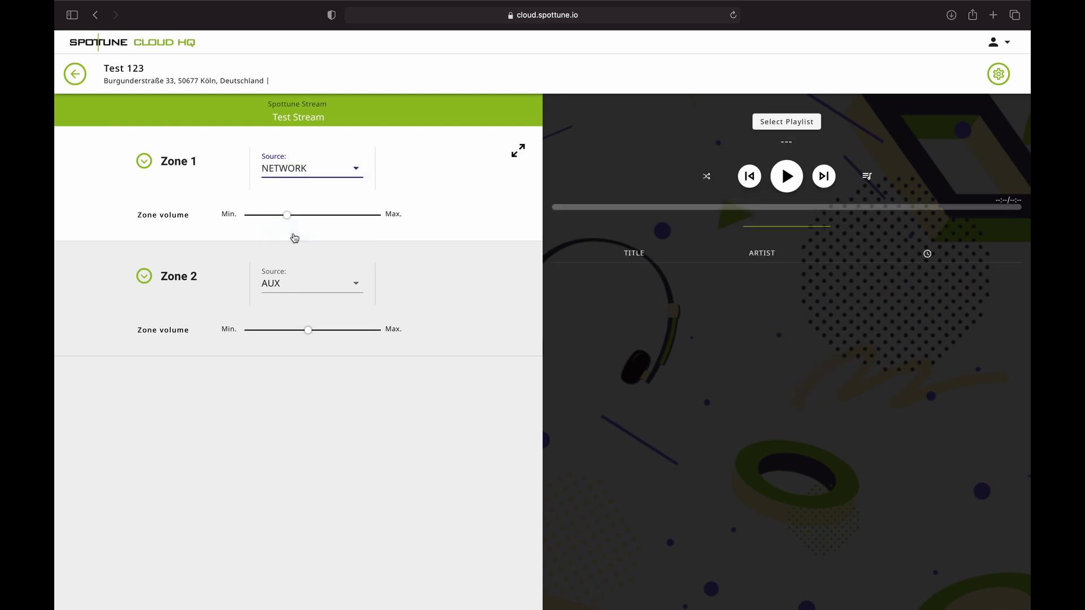
- Choose Playlist Mix as the stream's playlist and confirm playing it
{"action": "left_click", "coordinate": [786, 127]}
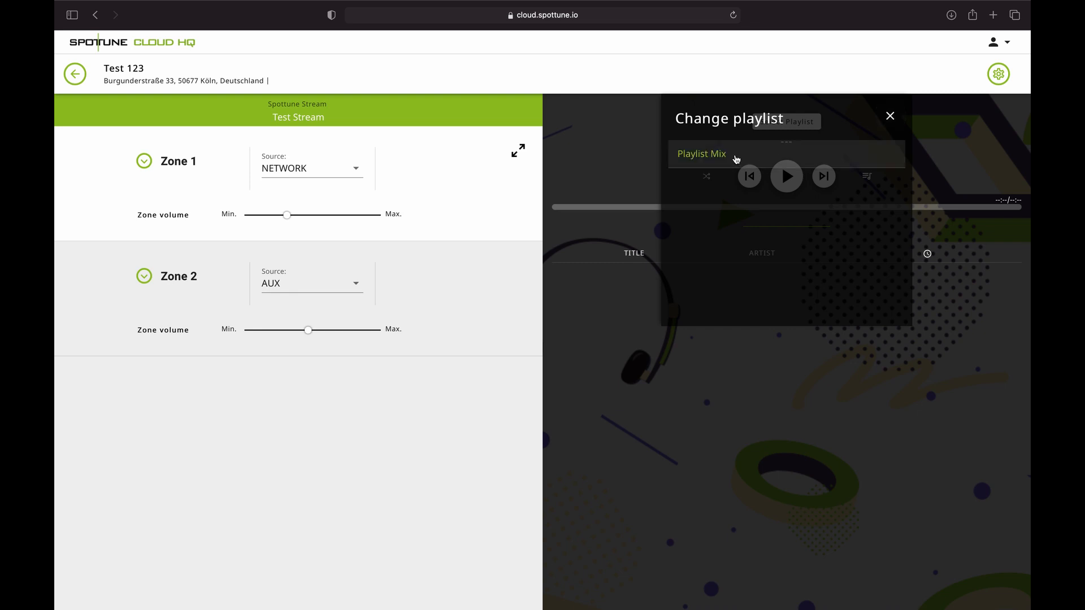
{"action": "left_click", "coordinate": [701, 154]}
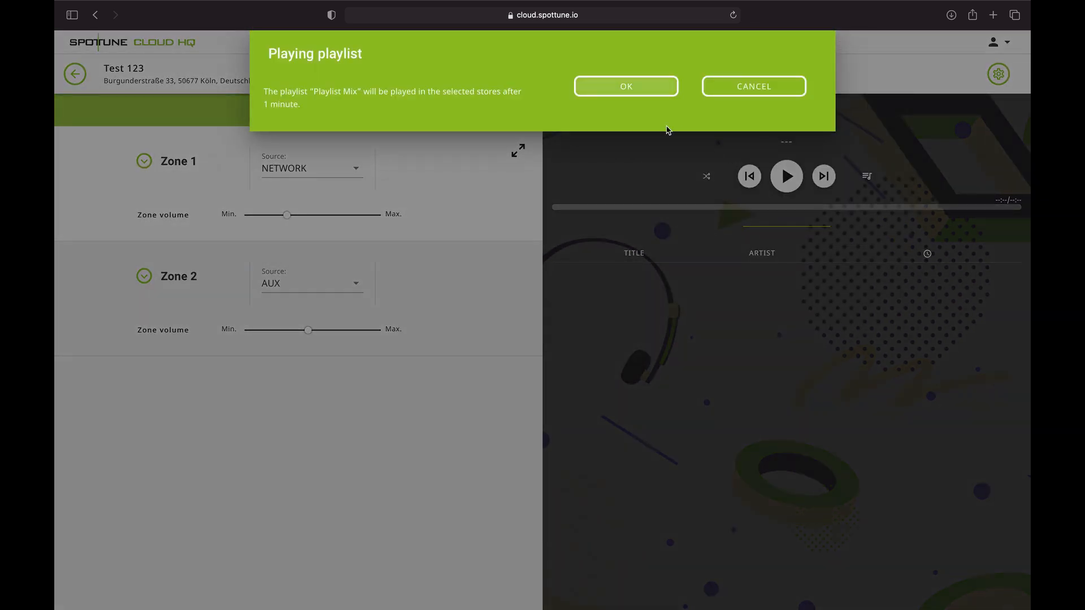
{"action": "left_click", "coordinate": [606, 100]}
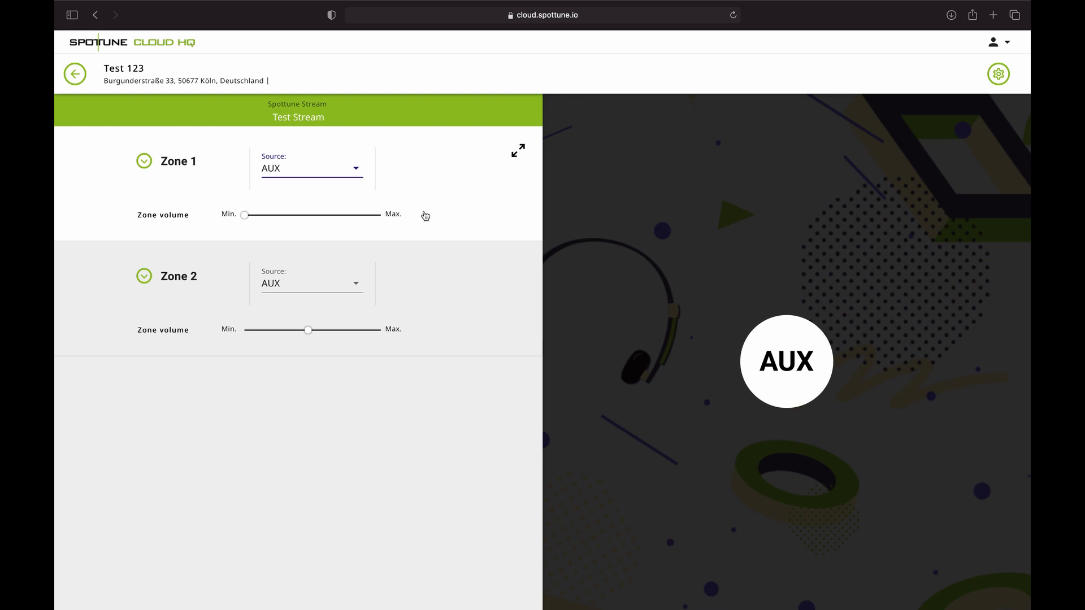
- Set Zone 1's source to USB, skip to the next track, and expand Zone 1's speakers
{"action": "left_click", "coordinate": [308, 169]}
{"action": "left_click", "coordinate": [281, 205]}
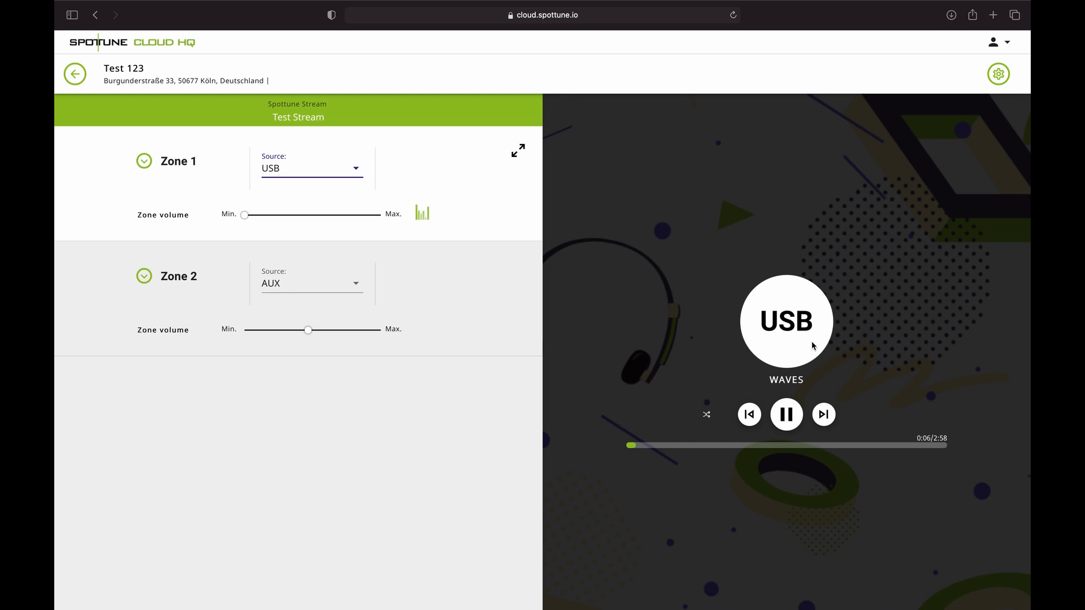
{"action": "left_click", "coordinate": [823, 416]}
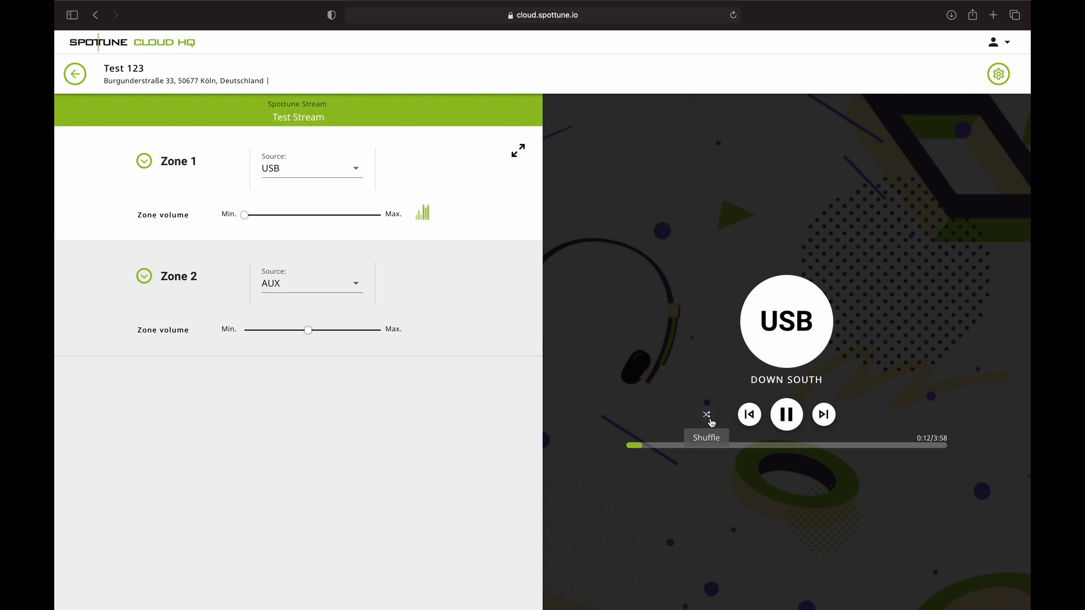
{"action": "left_click", "coordinate": [148, 165]}
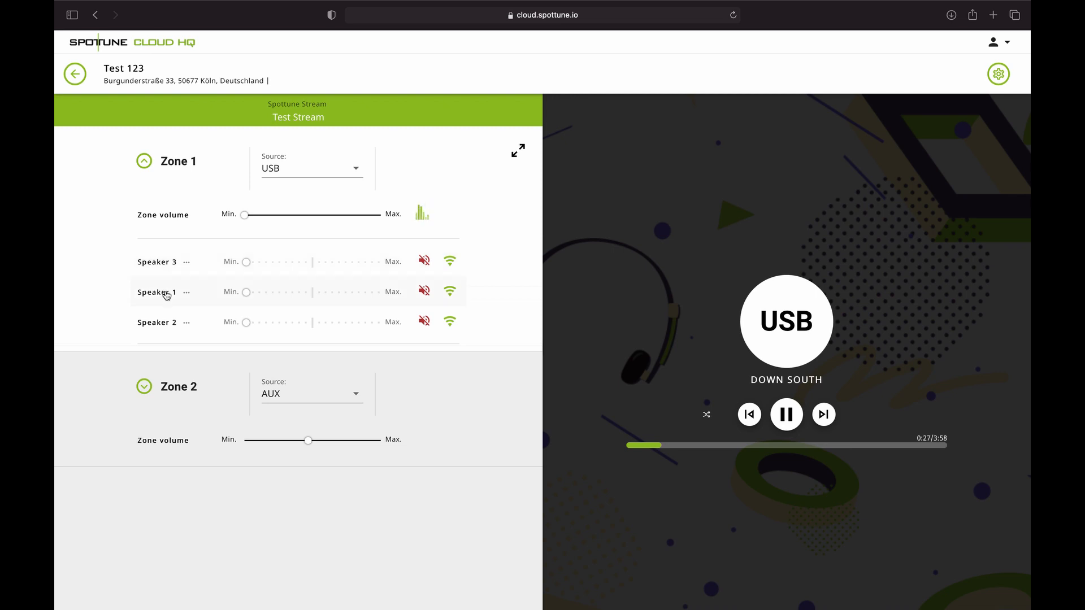
- Rename Zone 1's Speakers 1, 2 and 3 to Tisch, Decke and Subwoofer
{"action": "left_click", "coordinate": [187, 292]}
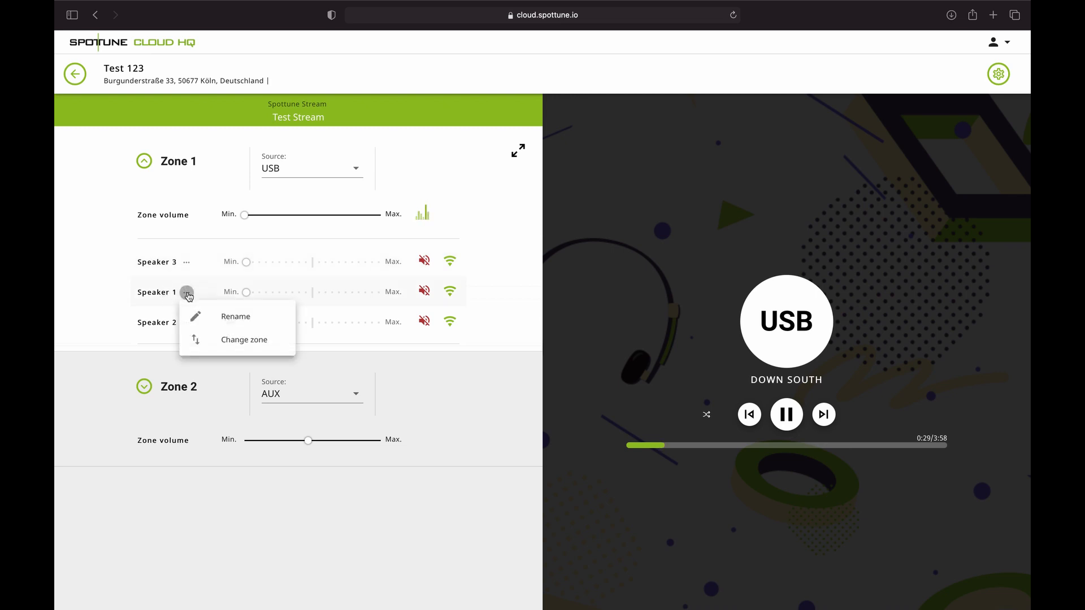
{"action": "left_click", "coordinate": [234, 321]}
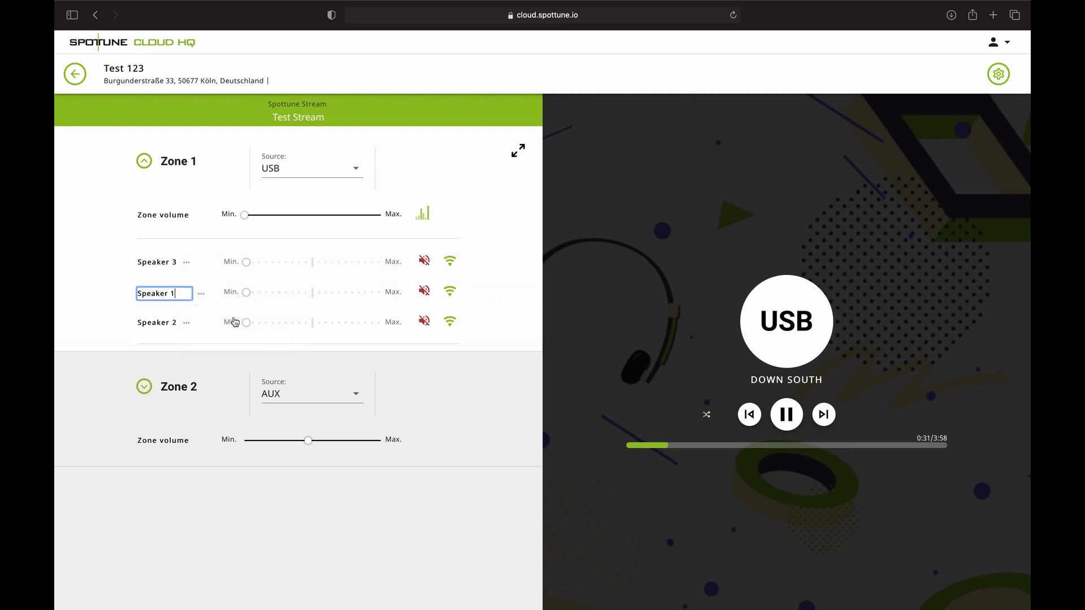
{"action": "key", "text": "BackSpace"}
{"action": "key", "text": "BackSpace"}
{"action": "key", "text": "BackSpace"}
{"action": "key", "text": "BackSpace"}
{"action": "key", "text": "BackSpace"}
{"action": "key", "text": "BackSpace"}
{"action": "key", "text": "BackSpace"}
{"action": "type", "text": "Tisch"}
{"action": "key", "text": "Escape"}
{"action": "left_click", "coordinate": [186, 322]}
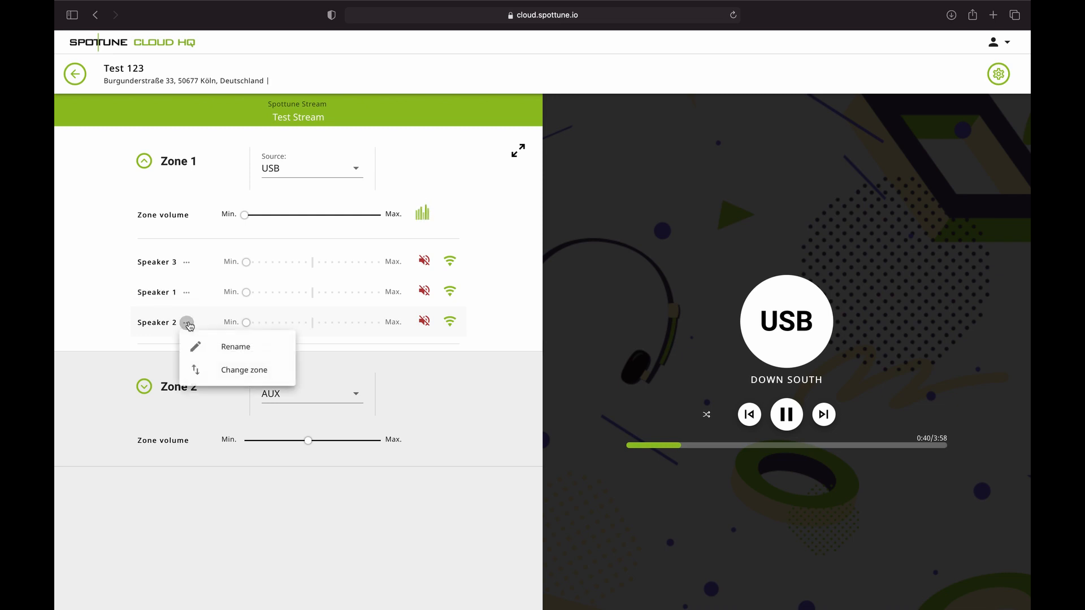
{"action": "left_click", "coordinate": [228, 348]}
{"action": "key", "text": "BackSpace"}
{"action": "key", "text": "BackSpace"}
{"action": "key", "text": "BackSpace"}
{"action": "key", "text": "BackSpace"}
{"action": "key", "text": "BackSpace"}
{"action": "key", "text": "BackSpace"}
{"action": "key", "text": "BackSpace"}
{"action": "key", "text": "BackSpace"}
{"action": "key", "text": "BackSpace"}
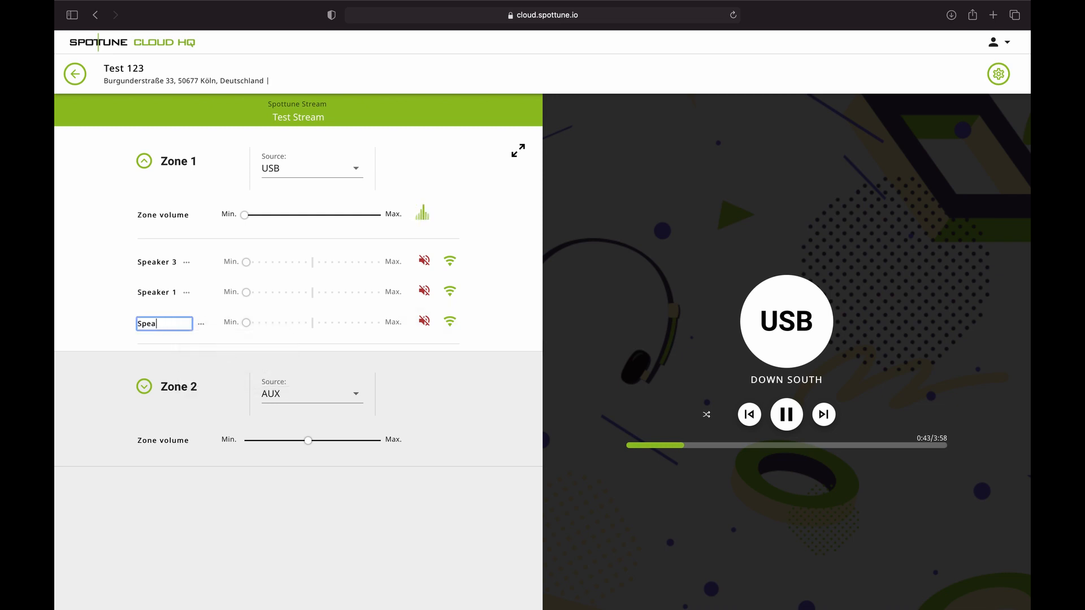
{"action": "type", "text": "Decke"}
{"action": "key", "text": "Return"}
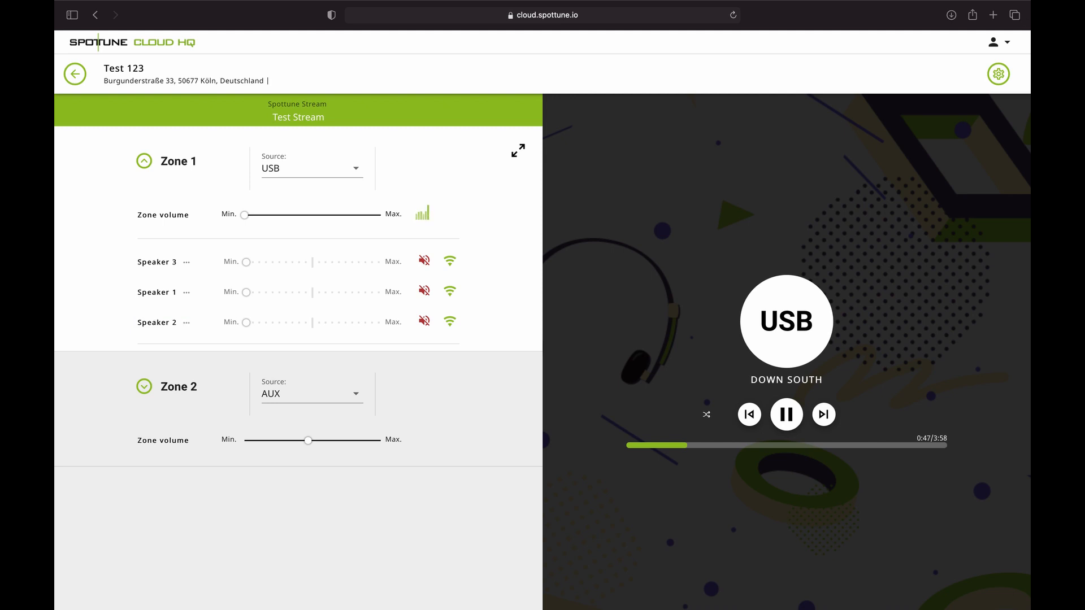
{"action": "left_click", "coordinate": [186, 263]}
{"action": "left_click", "coordinate": [218, 287]}
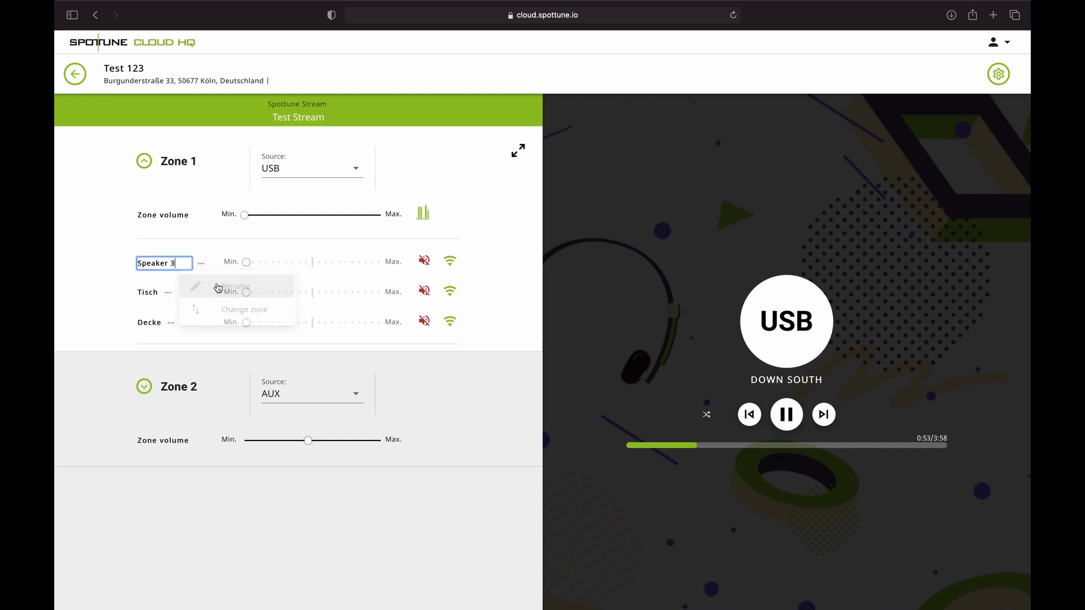
{"action": "key", "text": "BackSpace"}
{"action": "key", "text": "BackSpace"}
{"action": "key", "text": "BackSpace"}
{"action": "key", "text": "BackSpace"}
{"action": "key", "text": "BackSpace"}
{"action": "key", "text": "BackSpace"}
{"action": "key", "text": "BackSpace"}
{"action": "key", "text": "BackSpace"}
{"action": "key", "text": "BackSpace"}
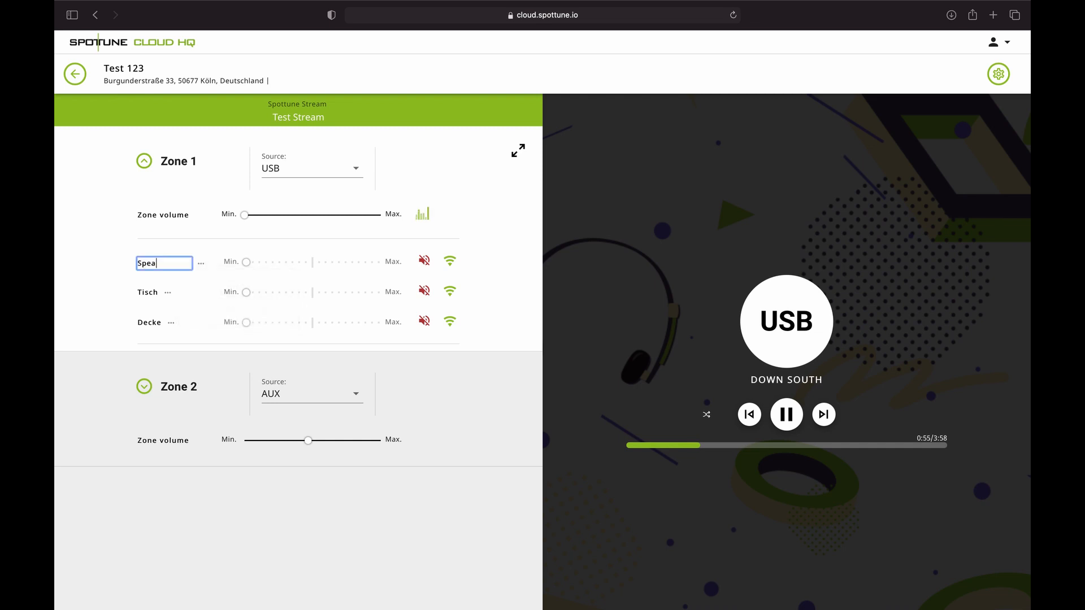
{"action": "type", "text": "Subwoofer"}
{"action": "key", "text": "Return"}
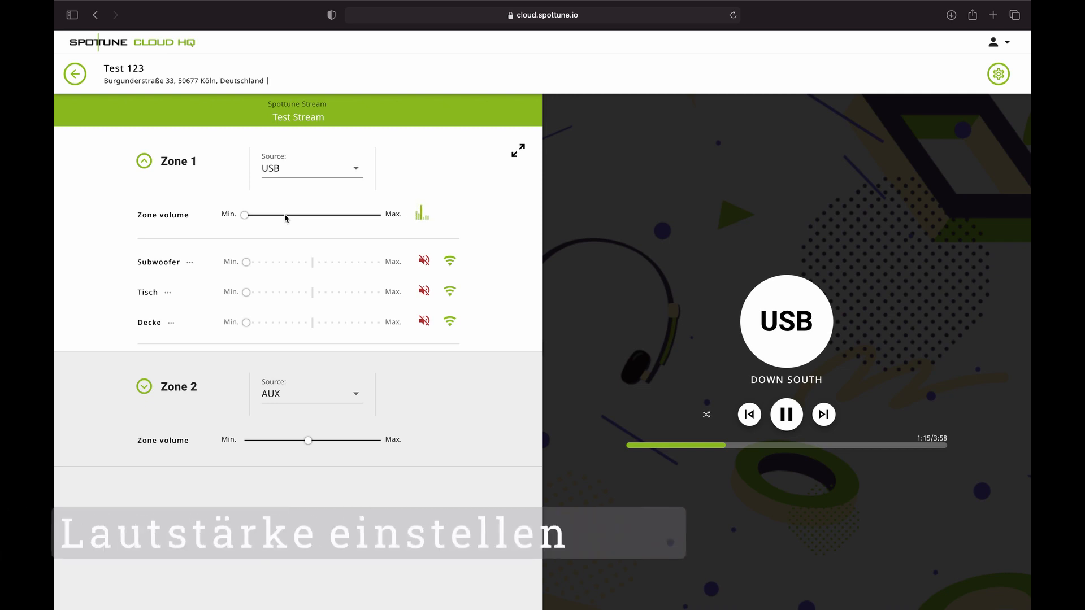
- Raise Zone 1's volume to 10, set Tisch to -7, and raise Subwoofer and Decke from minimum
{"action": "left_click", "coordinate": [285, 215]}
{"action": "left_click_drag", "start_coordinate": [286, 217], "coordinate": [287, 214]}
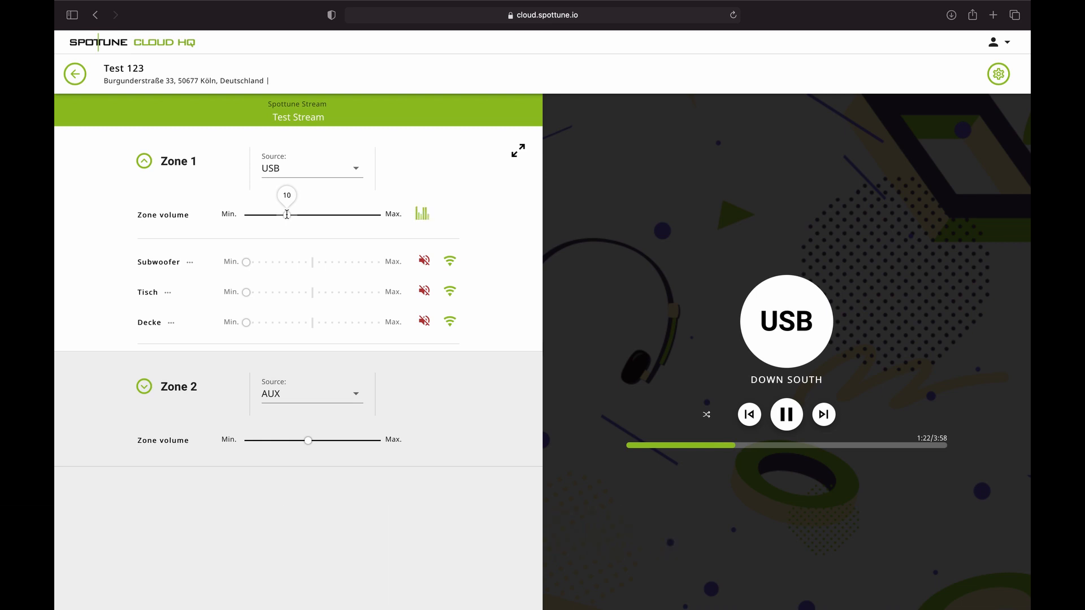
{"action": "left_click", "coordinate": [247, 293]}
{"action": "left_click_drag", "start_coordinate": [247, 294], "coordinate": [266, 291]}
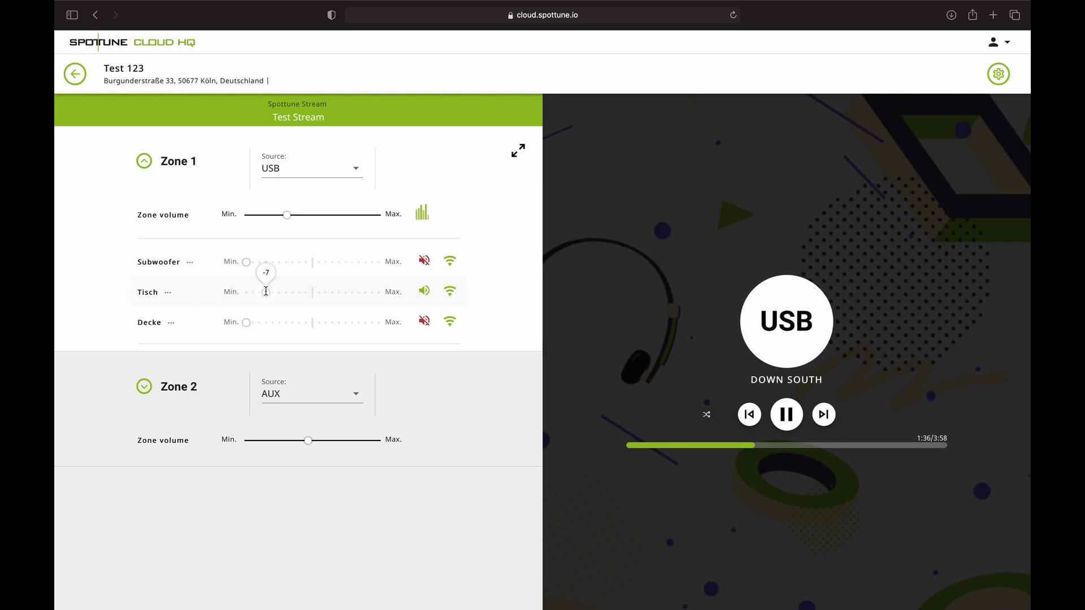
{"action": "left_click_drag", "start_coordinate": [266, 291], "coordinate": [274, 267]}
{"action": "left_click", "coordinate": [252, 263]}
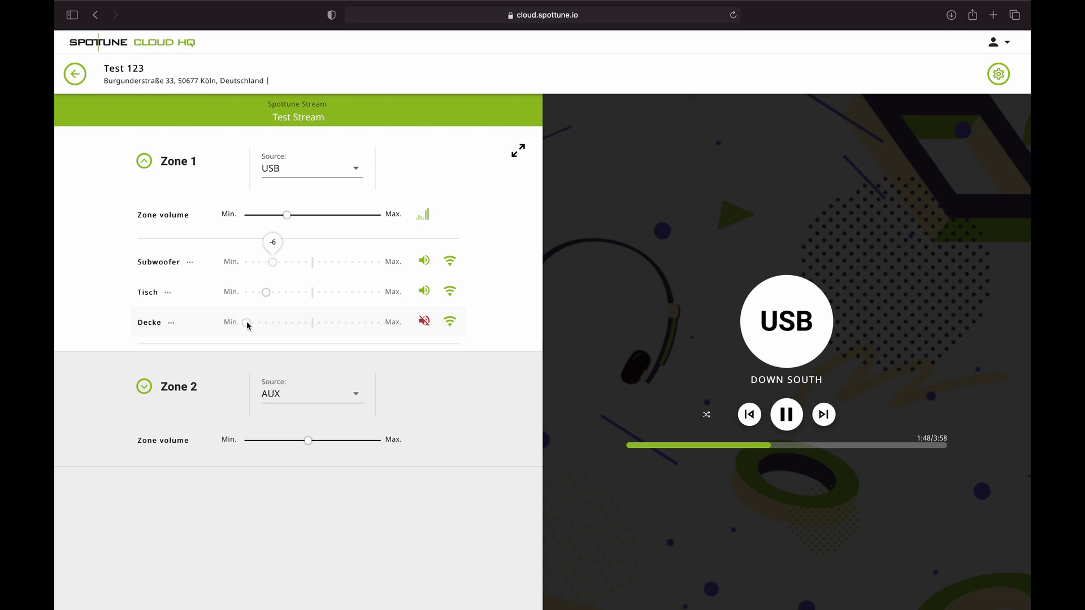
{"action": "left_click_drag", "start_coordinate": [247, 325], "coordinate": [285, 316]}
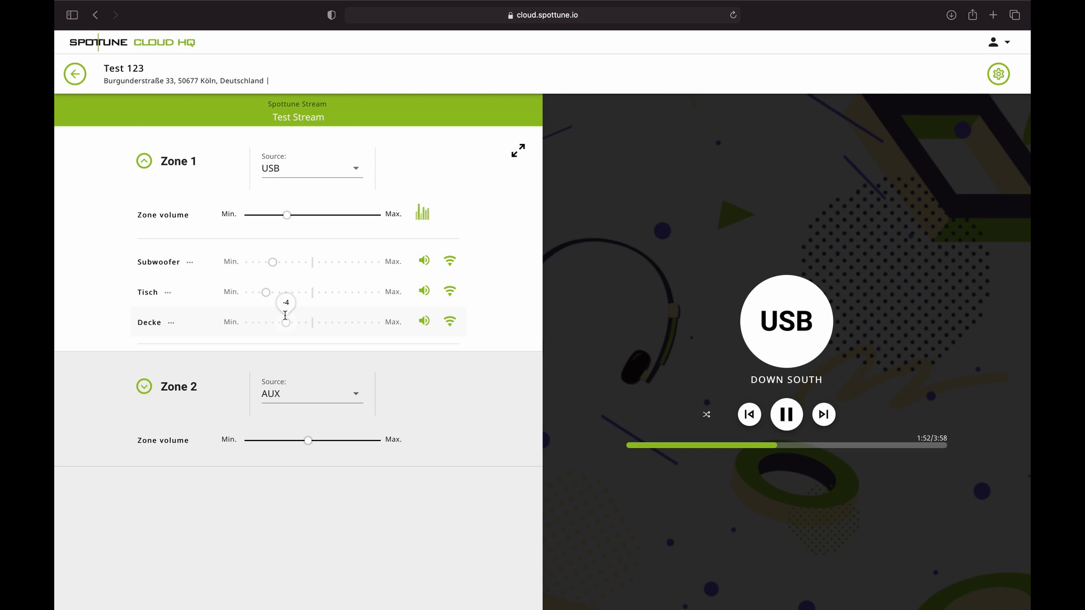
- Turn Zone 1's volume back down to 0 and expand Zone 2's speakers
{"action": "left_click", "coordinate": [261, 215]}
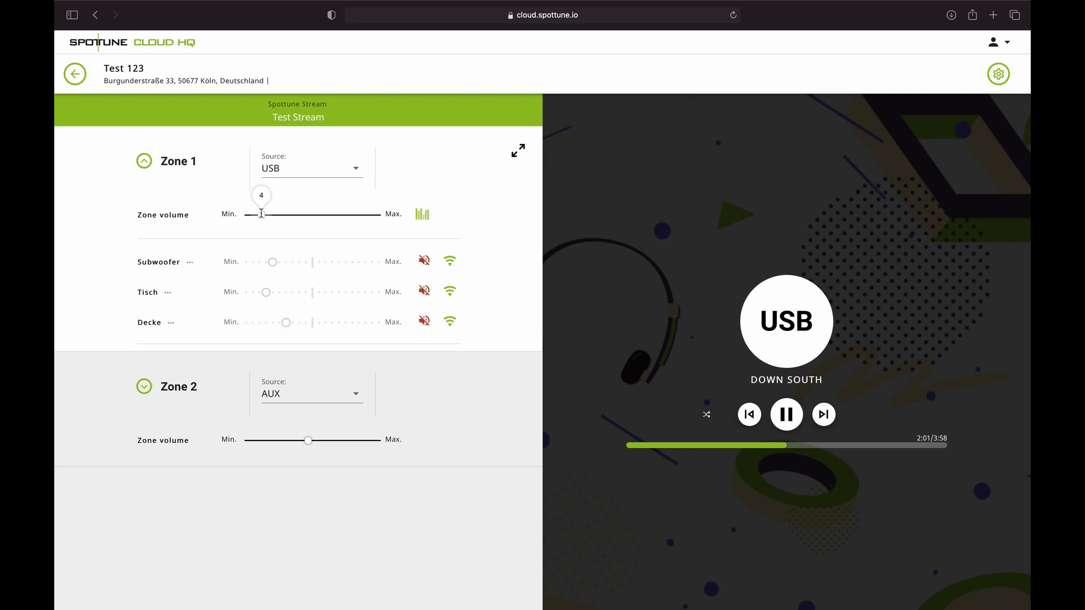
{"action": "left_click_drag", "start_coordinate": [261, 214], "coordinate": [245, 213]}
{"action": "left_click", "coordinate": [146, 387]}
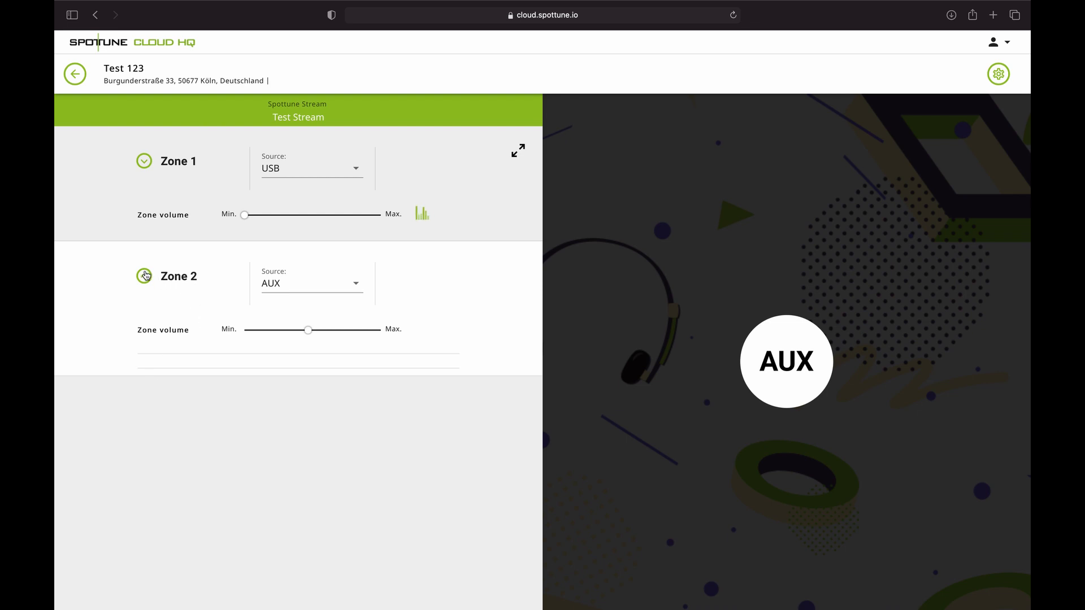
- Collapse Zone 2, then switch Zone 1's source to AUX and back to NETWORK
{"action": "left_click", "coordinate": [145, 276]}
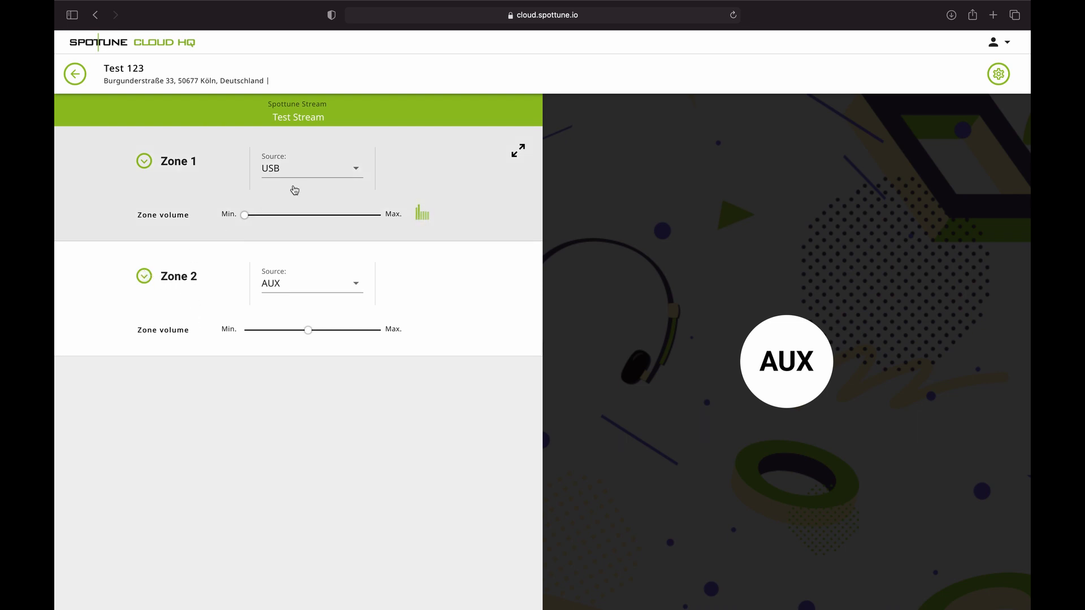
{"action": "left_click", "coordinate": [305, 176]}
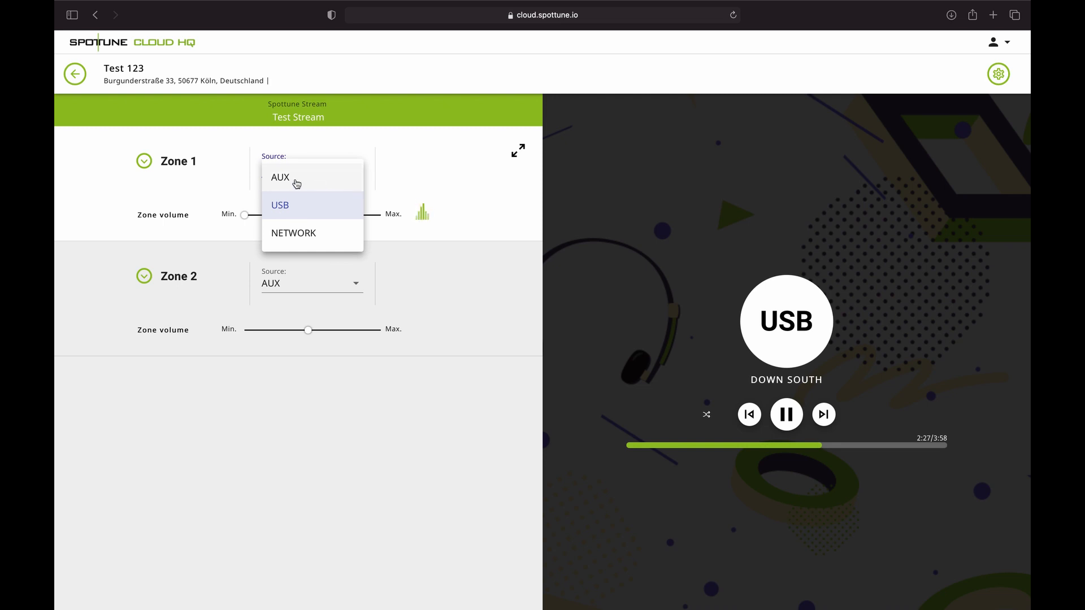
{"action": "left_click", "coordinate": [296, 183]}
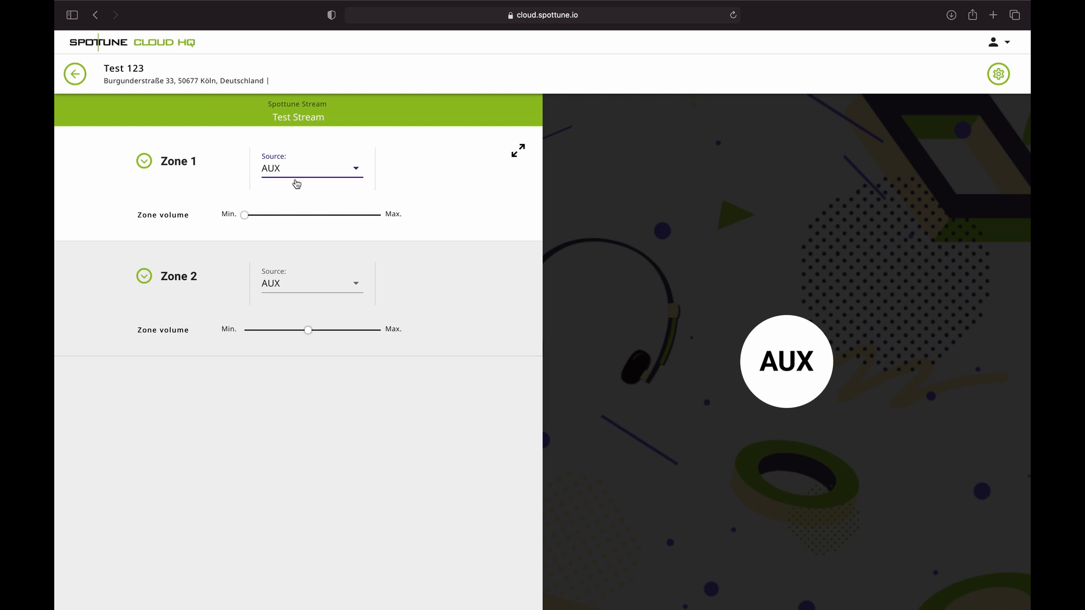
{"action": "left_click", "coordinate": [304, 176]}
{"action": "left_click", "coordinate": [295, 235]}
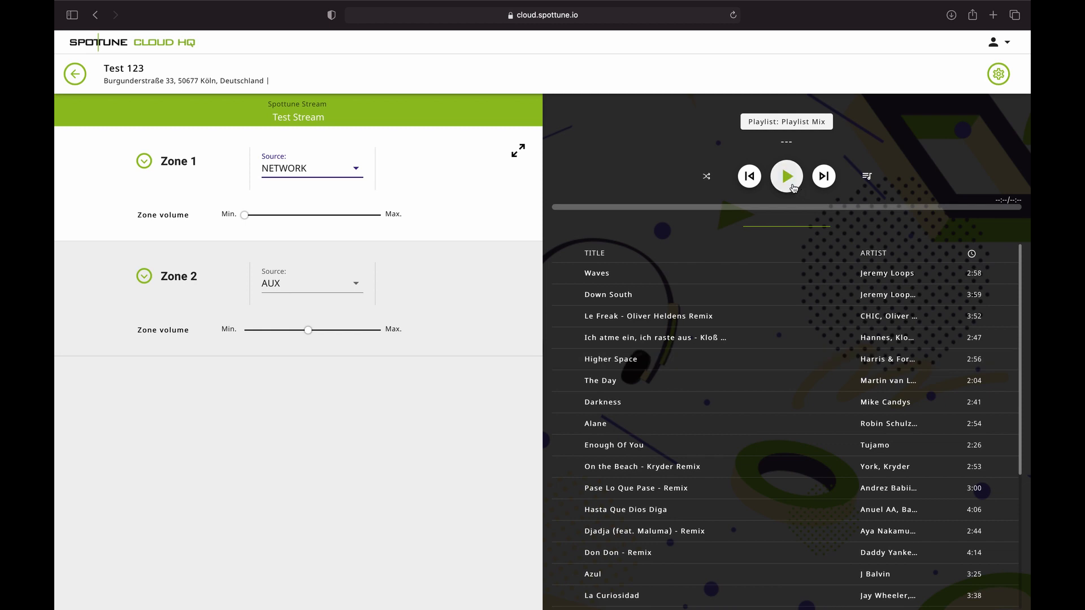
- Play Waves from Playlist Mix, raising Zone 1's volume to 12 before returning it to 0
{"action": "left_click", "coordinate": [792, 186]}
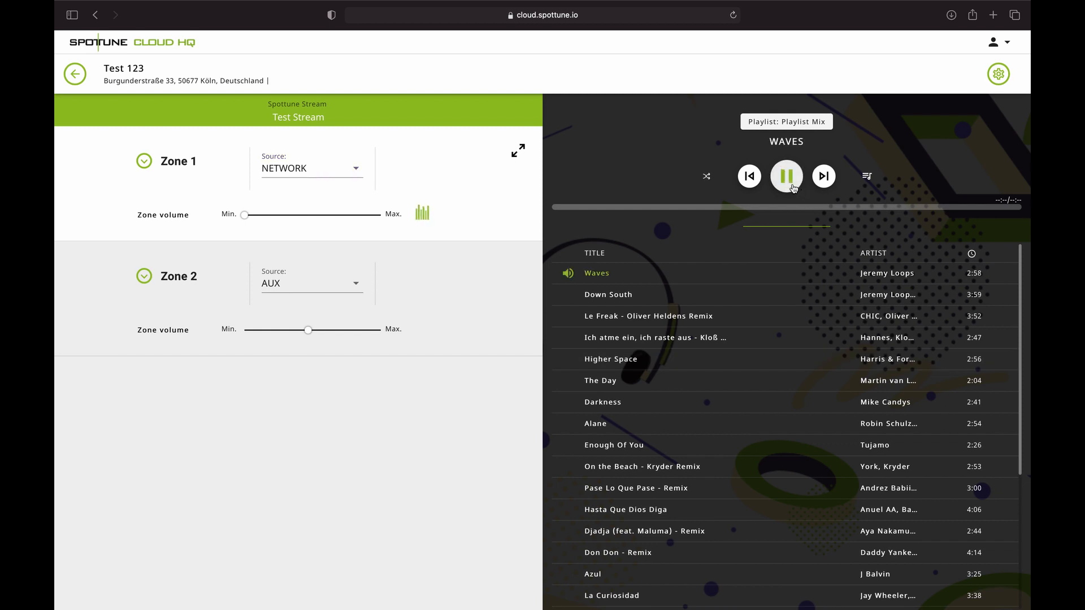
{"action": "left_click", "coordinate": [260, 215]}
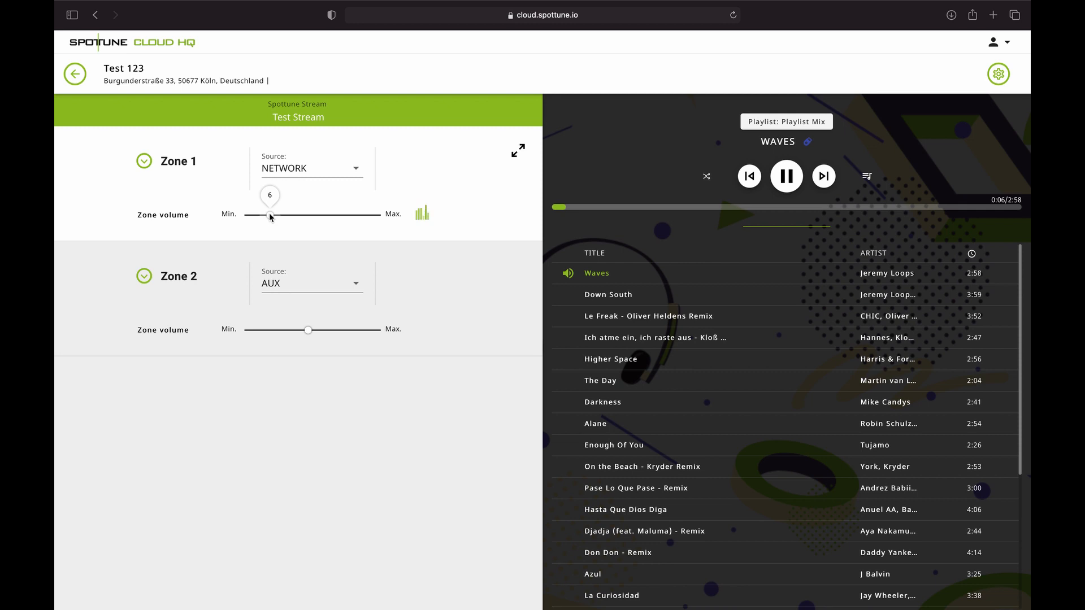
{"action": "left_click_drag", "start_coordinate": [269, 214], "coordinate": [296, 215]}
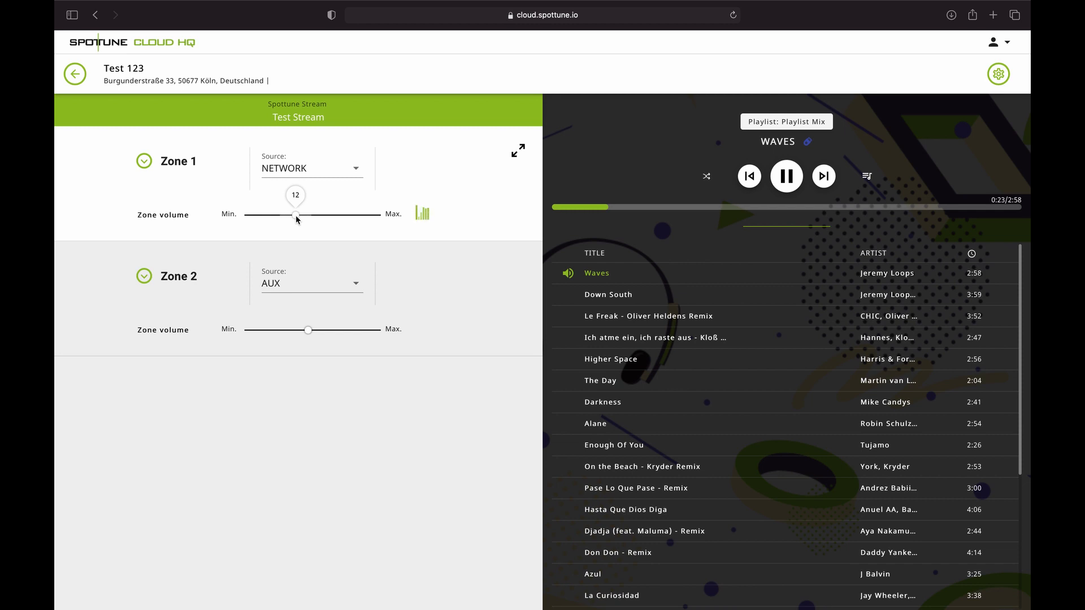
{"action": "left_click_drag", "start_coordinate": [296, 215], "coordinate": [244, 215]}
- Back on the locations list, select Test 123 and review its stream description without saving changes
{"action": "left_click", "coordinate": [153, 44]}
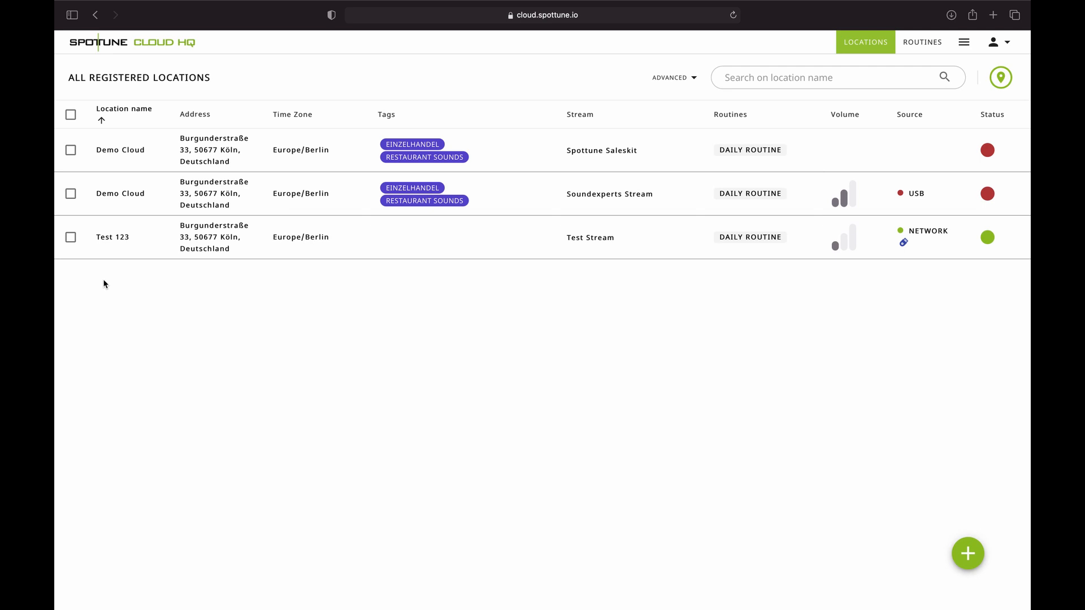
{"action": "left_click", "coordinate": [70, 238]}
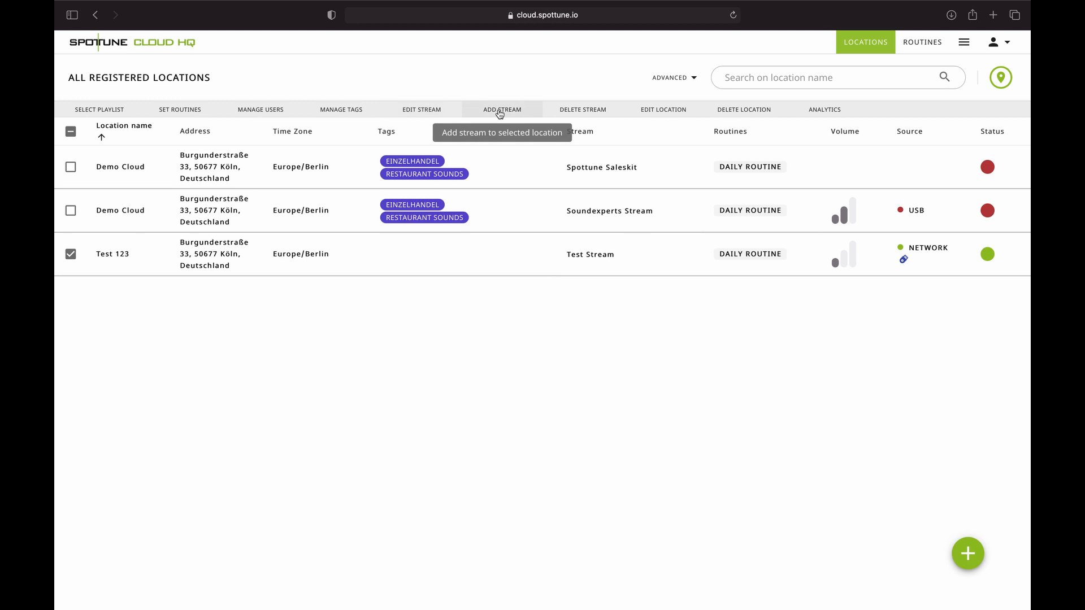
{"action": "left_click", "coordinate": [427, 113]}
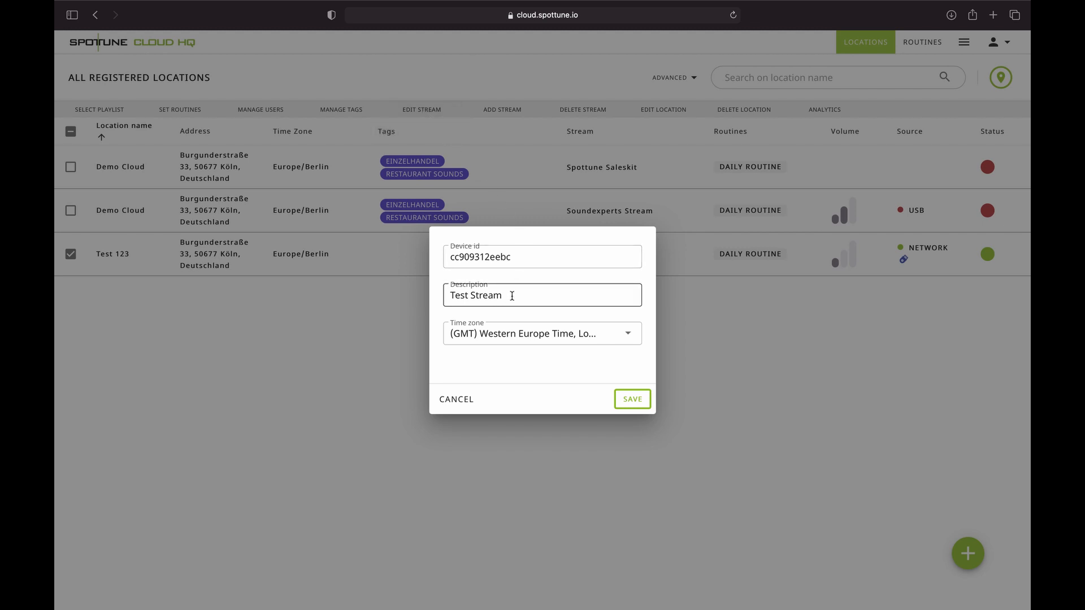
{"action": "mouse_move", "coordinate": [512, 296]}
{"action": "left_mouse_down"}
{"action": "mouse_move", "coordinate": [453, 288]}
{"action": "mouse_move", "coordinate": [511, 297]}
{"action": "left_mouse_up"}
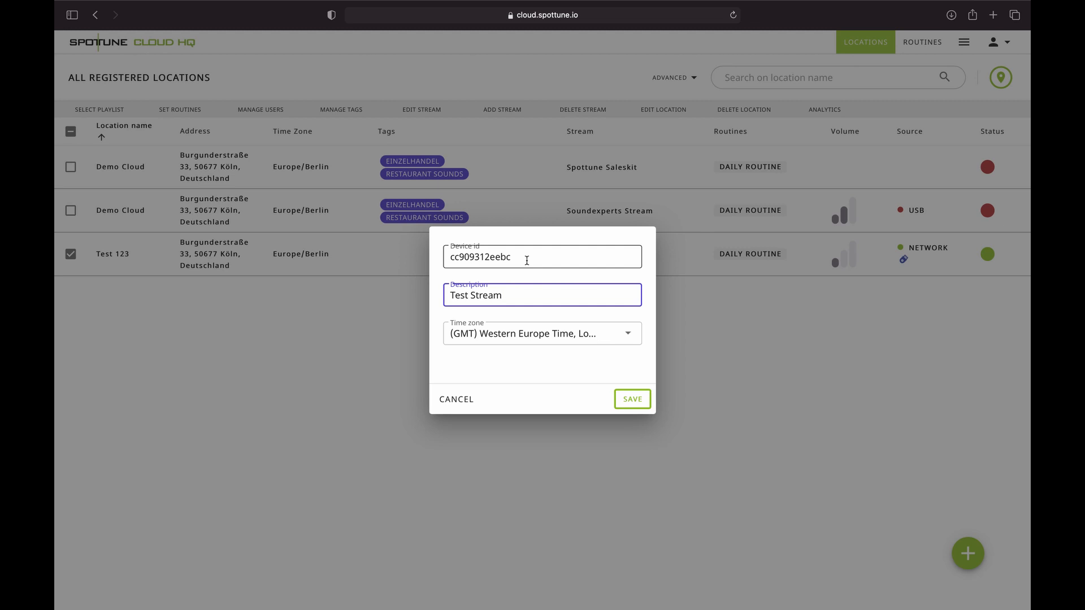
{"action": "left_click", "coordinate": [456, 400]}
{"action": "left_click", "coordinate": [341, 110]}
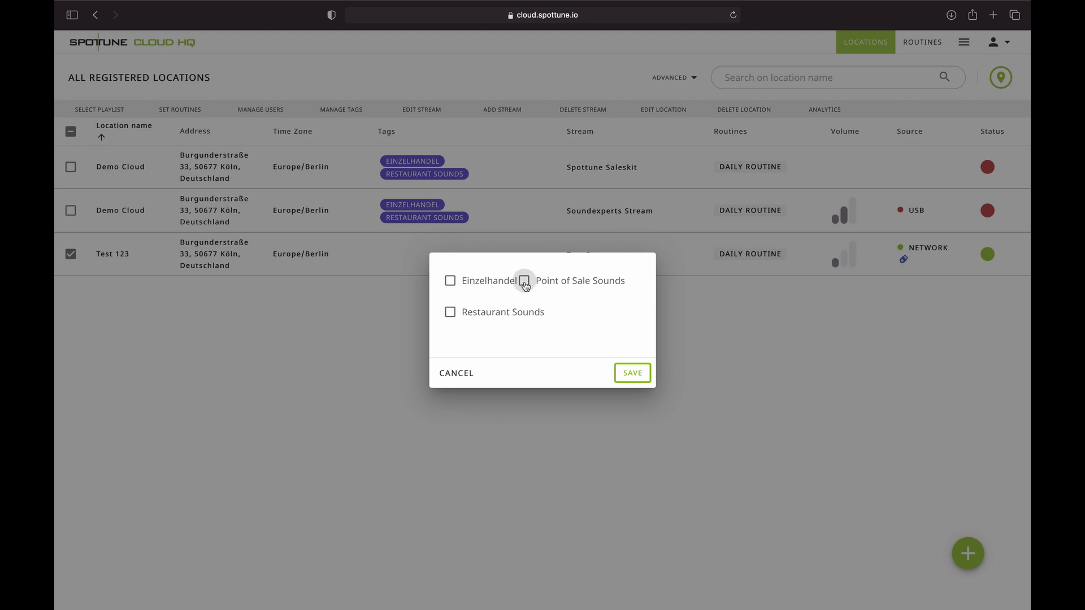
- Tick the Point of Sale Sounds tag for Test 123 and save it
{"action": "left_click", "coordinate": [524, 283]}
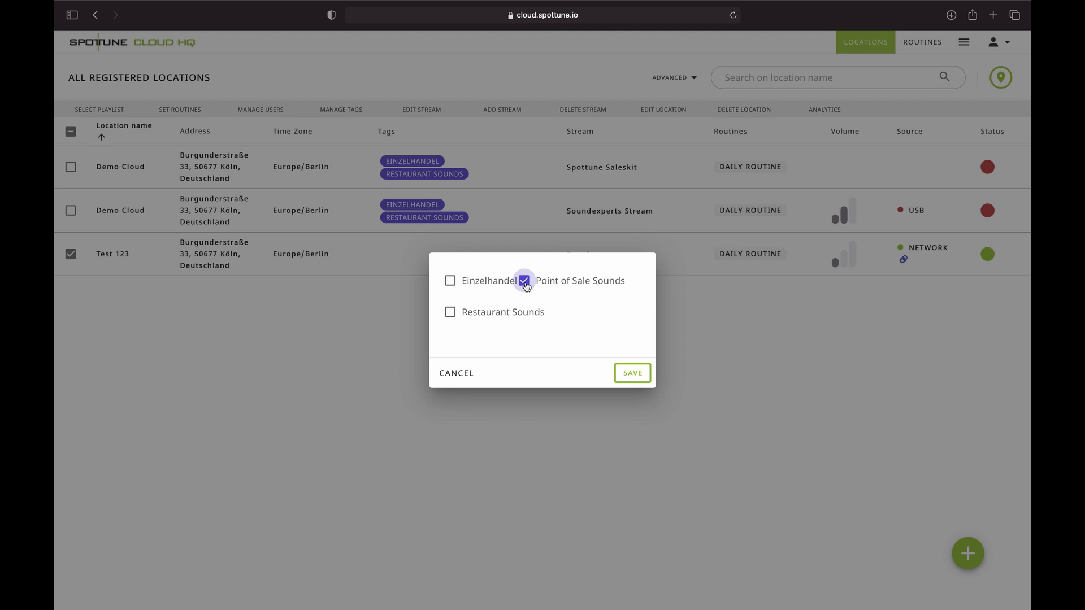
{"action": "left_click", "coordinate": [631, 376]}
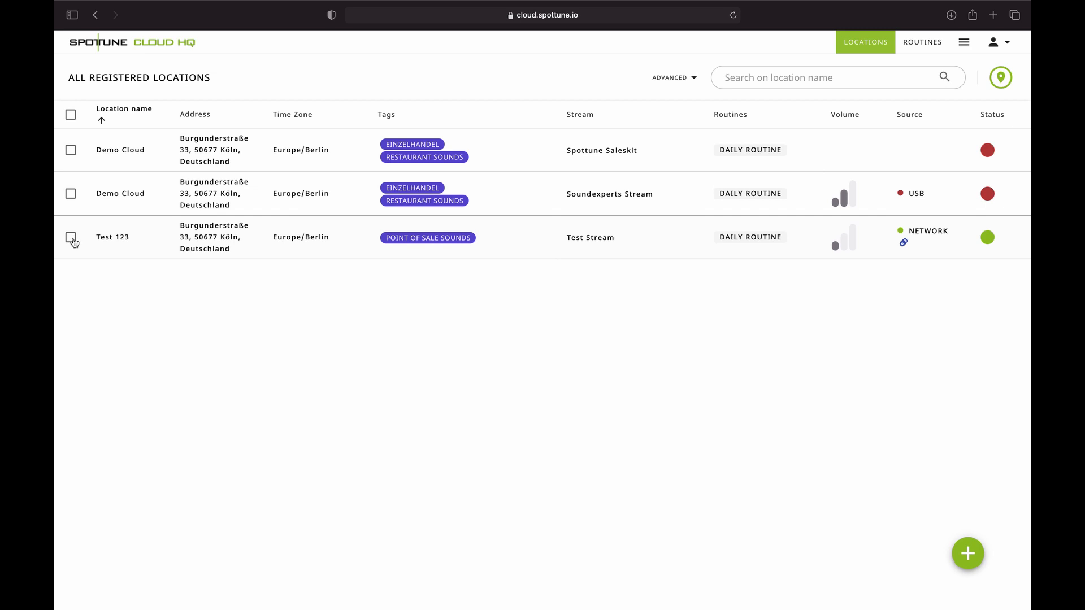
{"action": "left_click", "coordinate": [71, 238]}
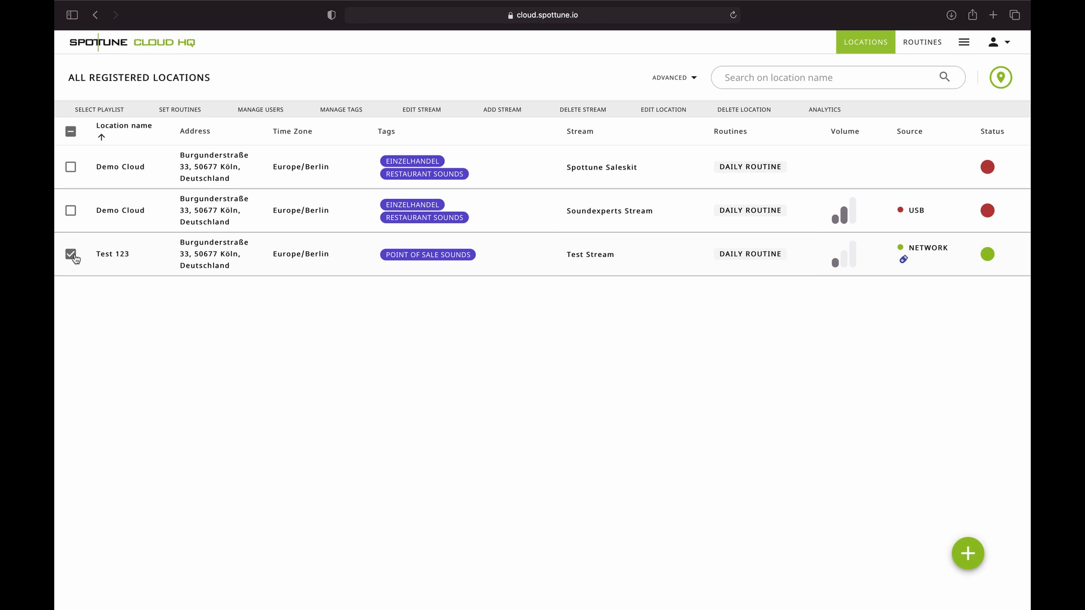
{"action": "left_click", "coordinate": [105, 110]}
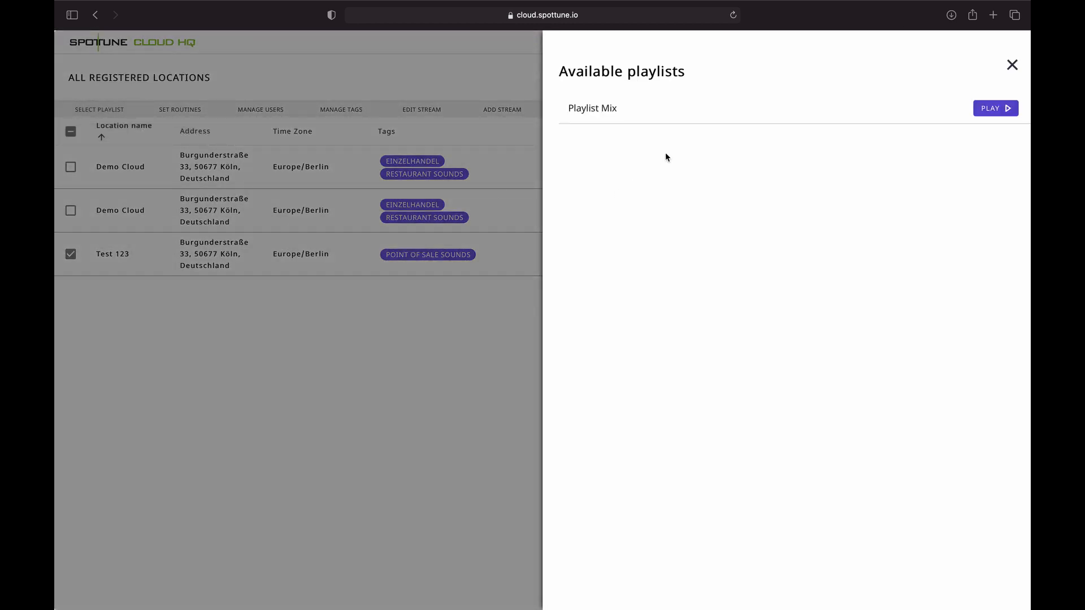
{"action": "left_click", "coordinate": [598, 115]}
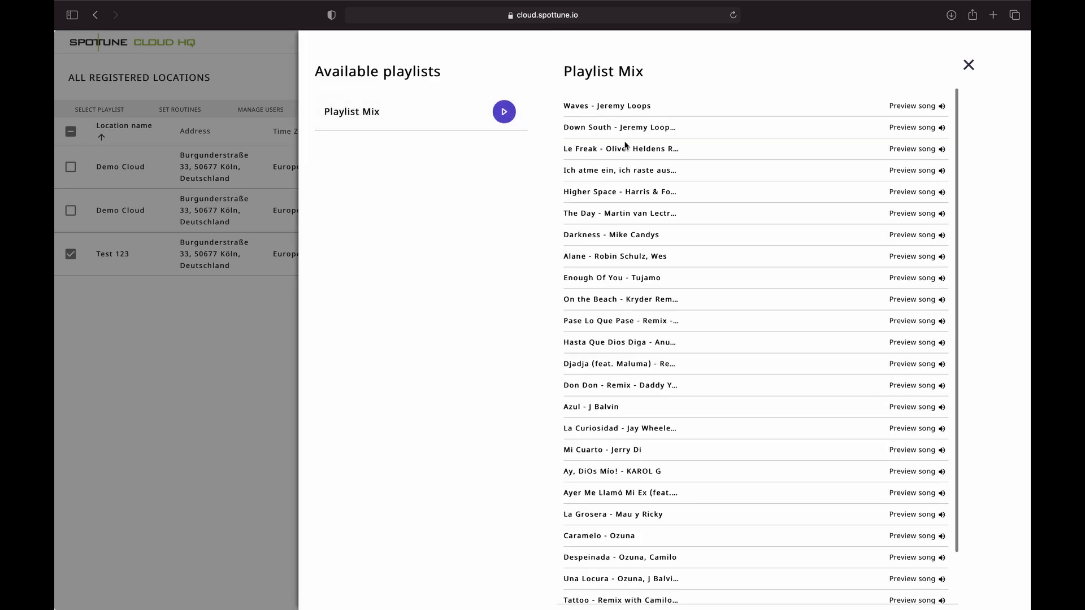
{"action": "scroll", "coordinate": [731, 260], "scroll_direction": "down", "scroll_amount": 3}
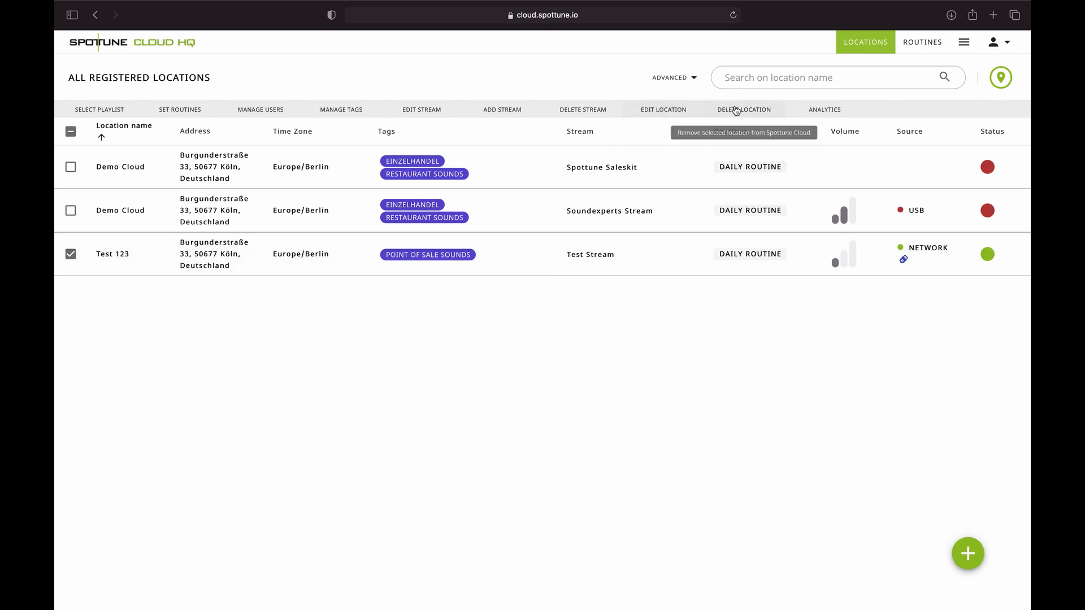
- Fix the wrong first letter of the contact person's surname and save Test 123's details
{"action": "left_click", "coordinate": [668, 113]}
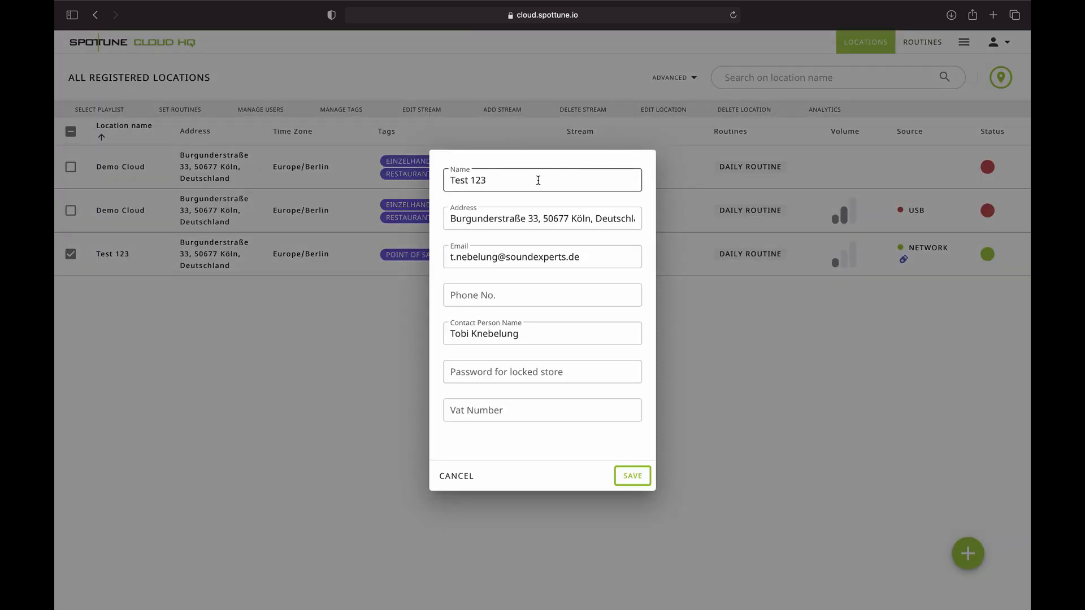
{"action": "left_click", "coordinate": [480, 334]}
{"action": "key", "text": "BackSpace"}
{"action": "type", "text": "N"}
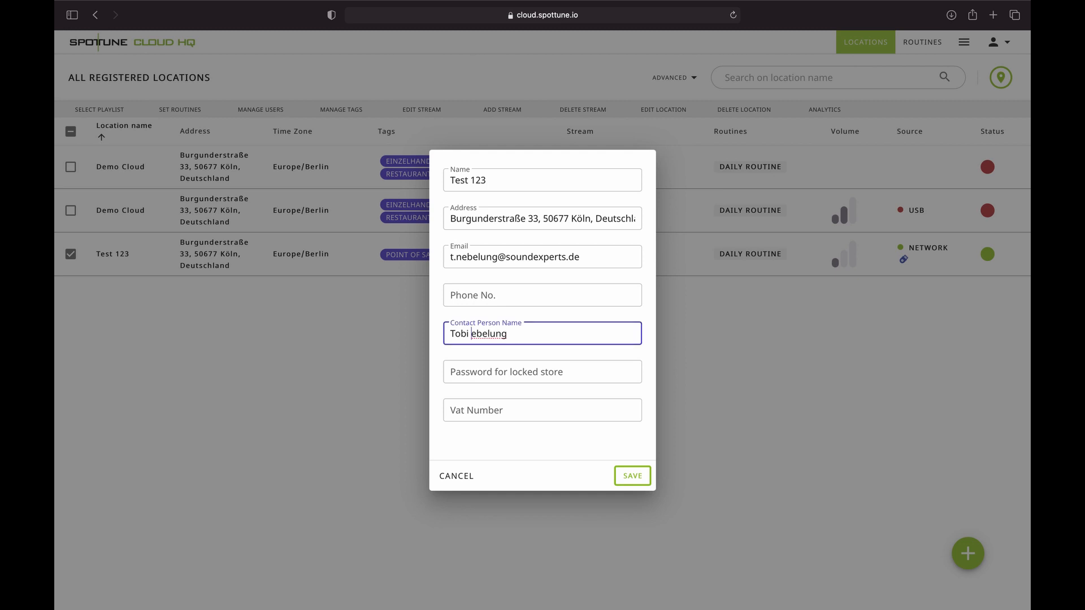
{"action": "left_click", "coordinate": [631, 477]}
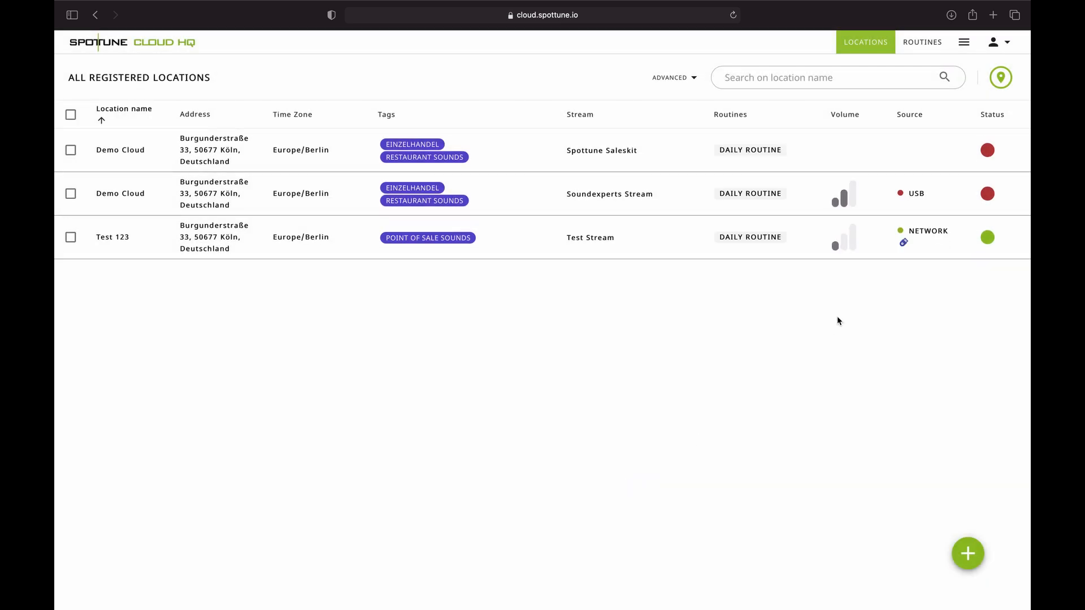
{"action": "left_click", "coordinate": [71, 240]}
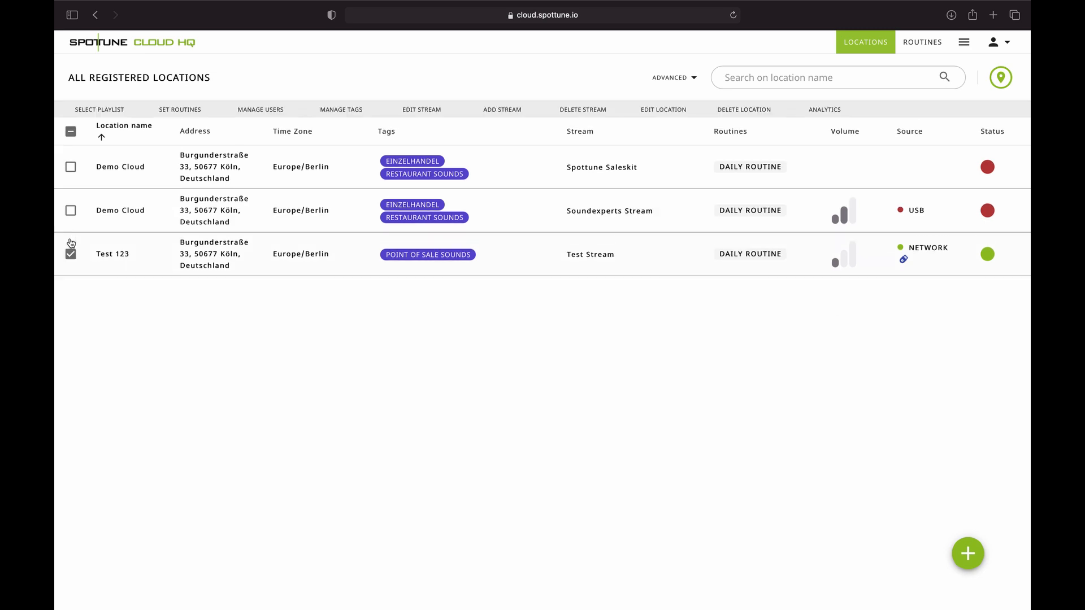
- Add a restricted-access location user to Test 123 using the user's e-mail address
{"action": "left_click", "coordinate": [249, 115]}
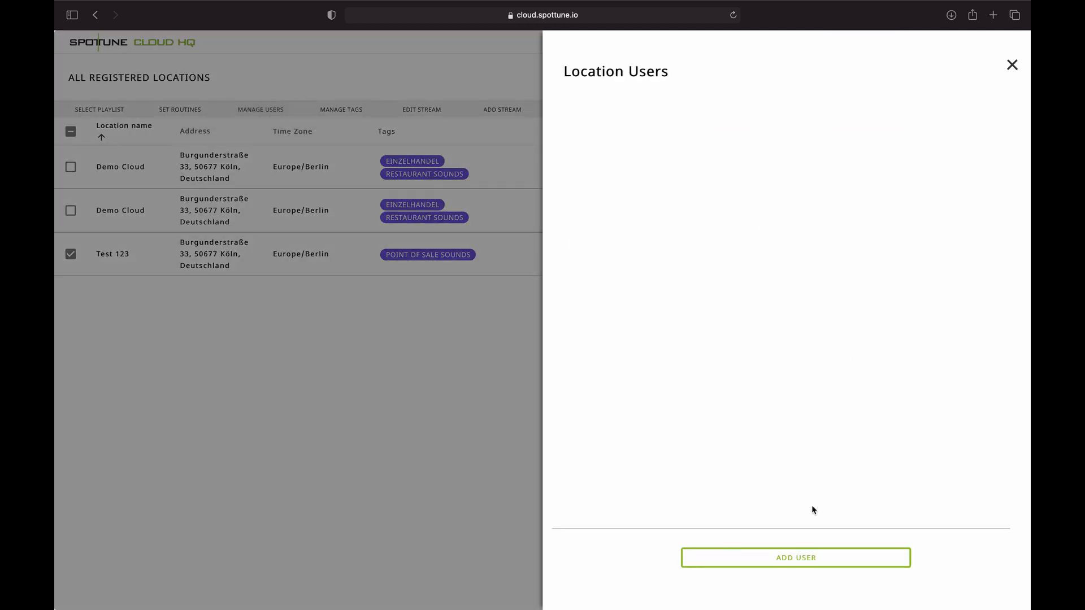
{"action": "left_click", "coordinate": [797, 558]}
{"action": "left_click", "coordinate": [452, 291]}
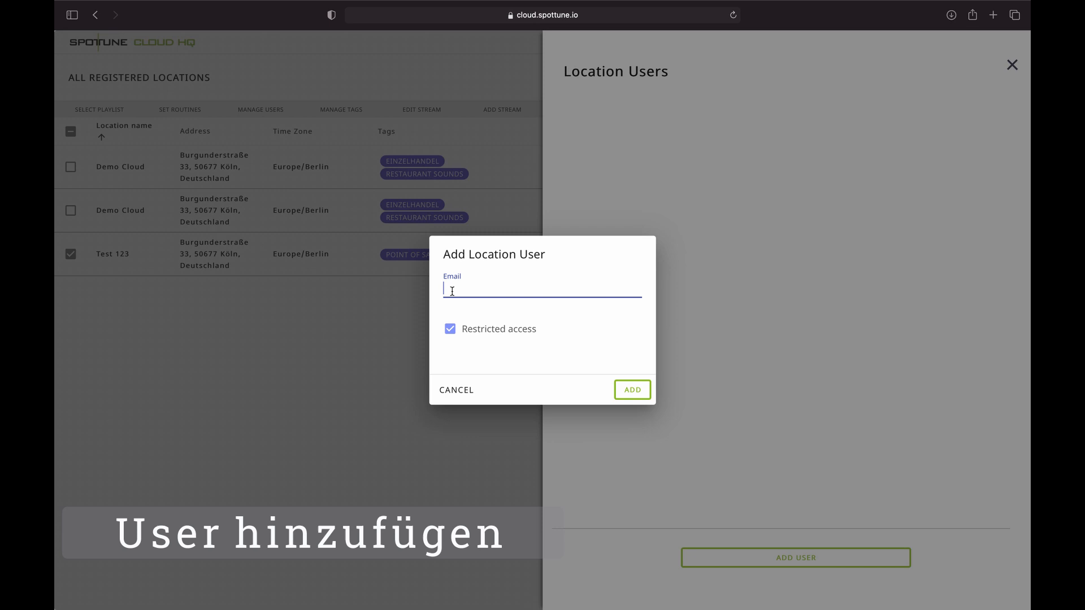
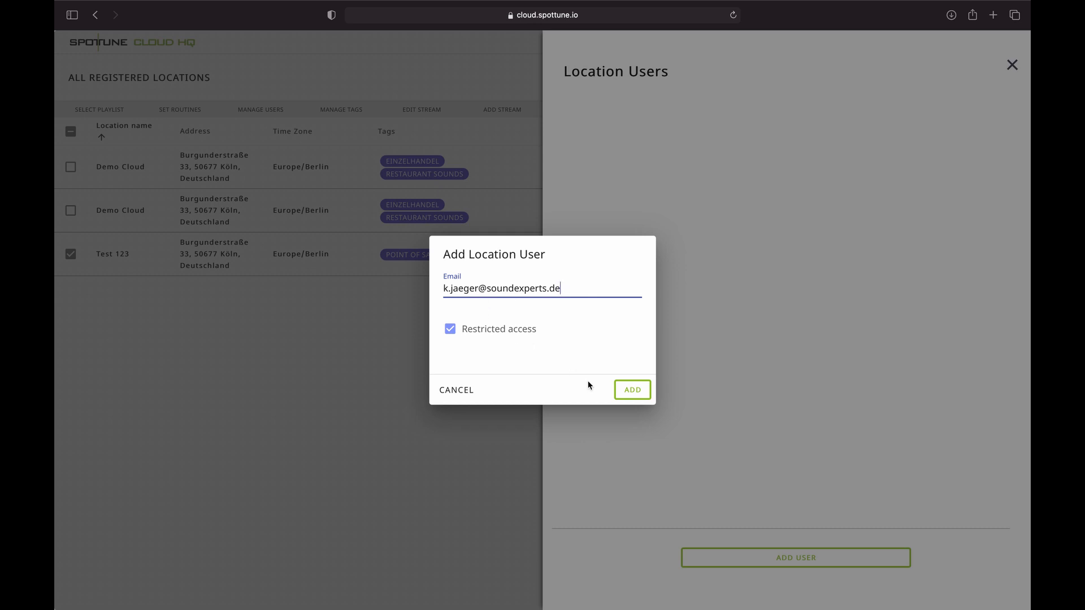
{"action": "left_click", "coordinate": [633, 390]}
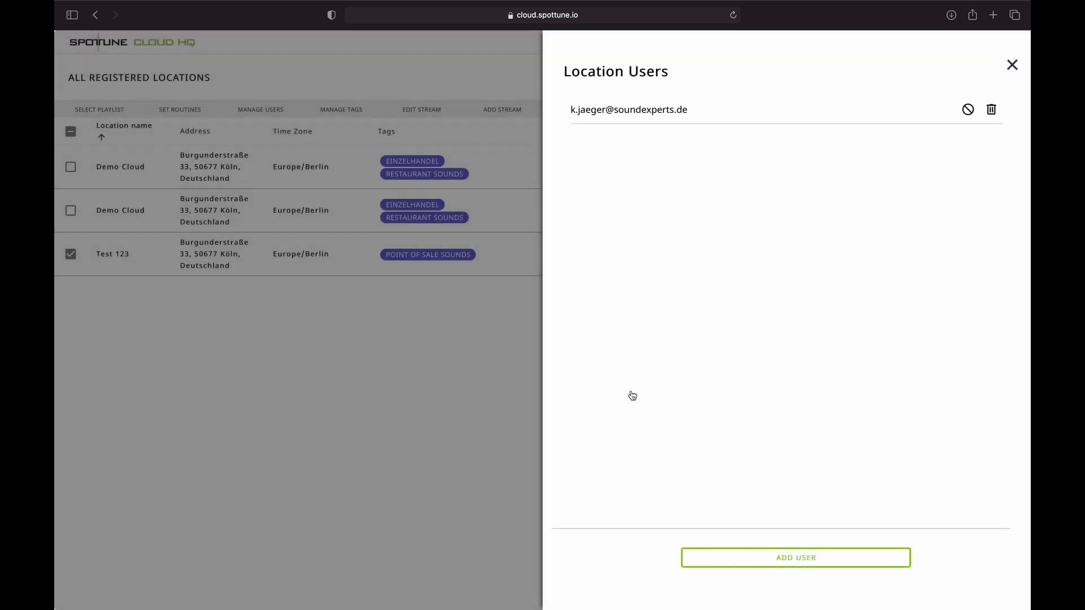
{"action": "key", "text": "Escape"}
{"action": "left_click", "coordinate": [824, 110]}
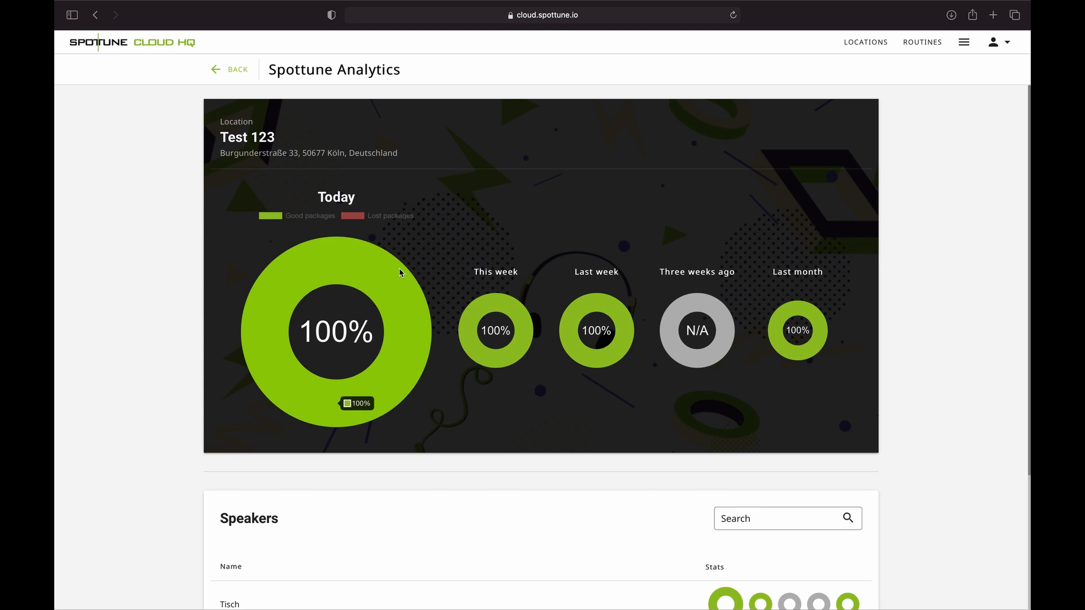
- Inspect Test 123's connection donut charts and Speakers table, then go back to Locations
{"action": "mouse_move", "coordinate": [366, 261]}
{"action": "mouse_move", "coordinate": [505, 318]}
{"action": "mouse_move", "coordinate": [583, 312]}
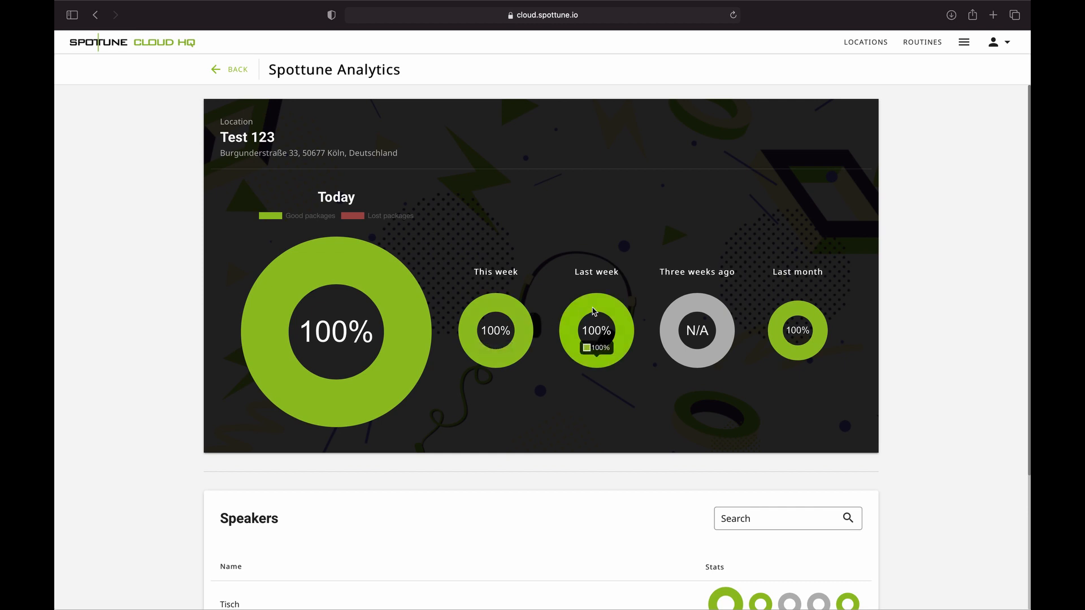
{"action": "scroll", "coordinate": [593, 311], "scroll_direction": "down", "scroll_amount": 3}
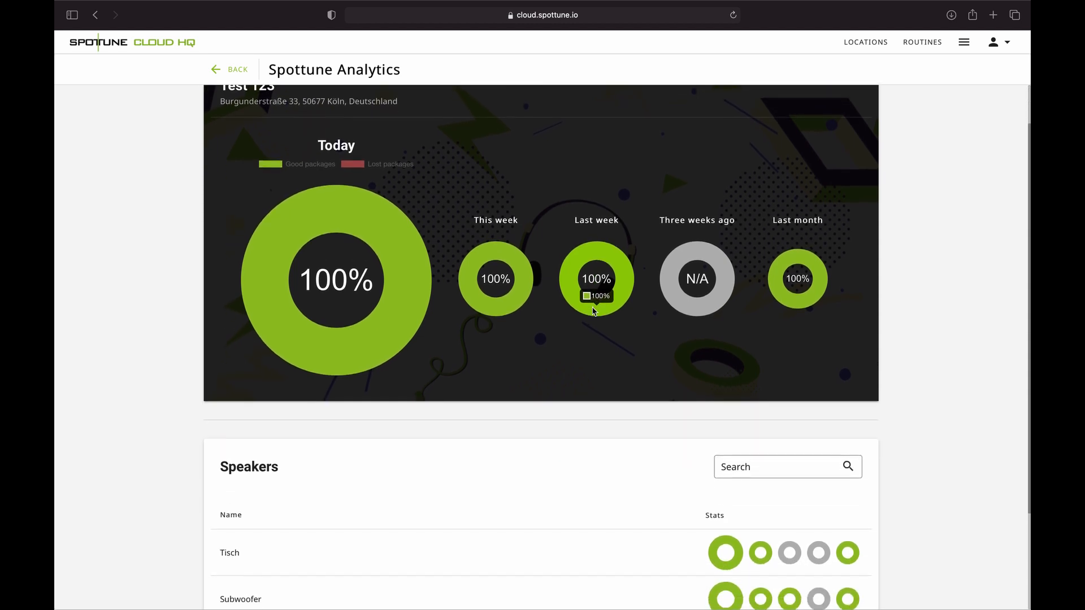
{"action": "scroll", "coordinate": [594, 311], "scroll_direction": "down", "scroll_amount": 2}
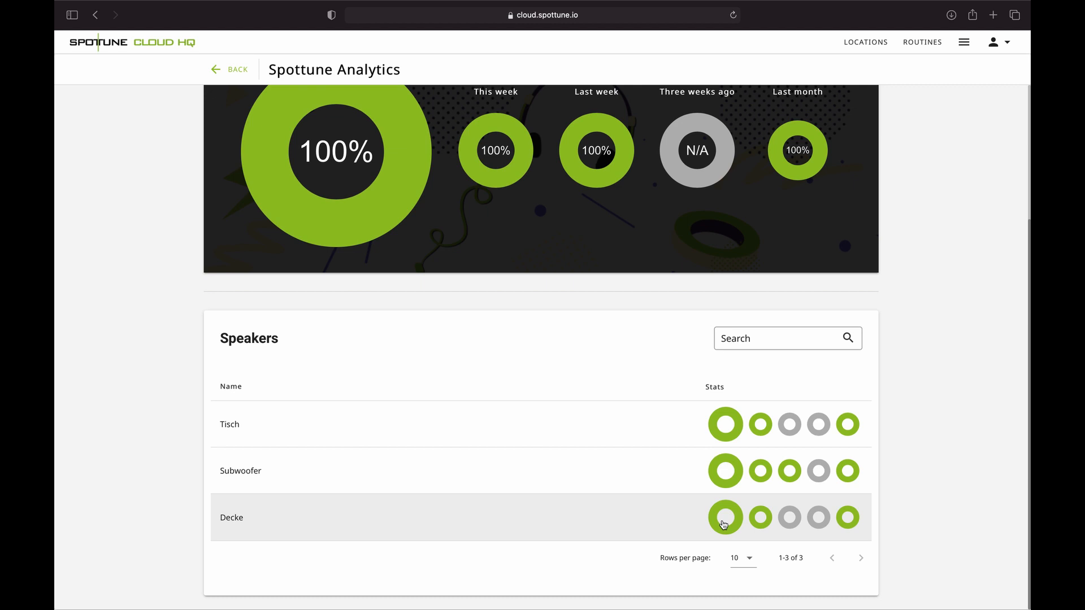
{"action": "left_click", "coordinate": [244, 435]}
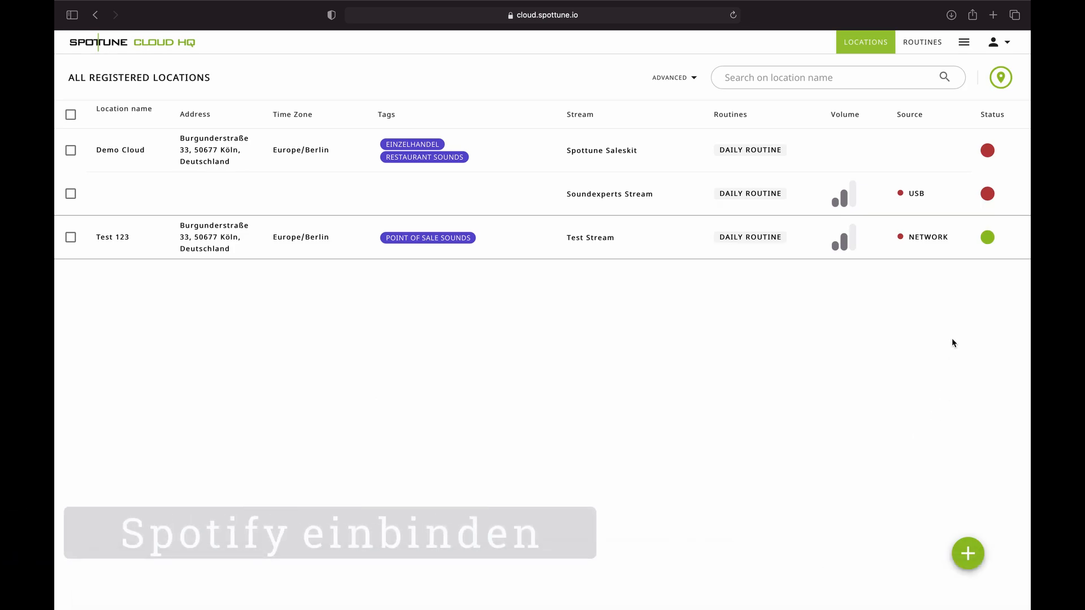
- Open Test 123's control page with its two zones and the Playlist Mix player
{"action": "left_click", "coordinate": [984, 243]}
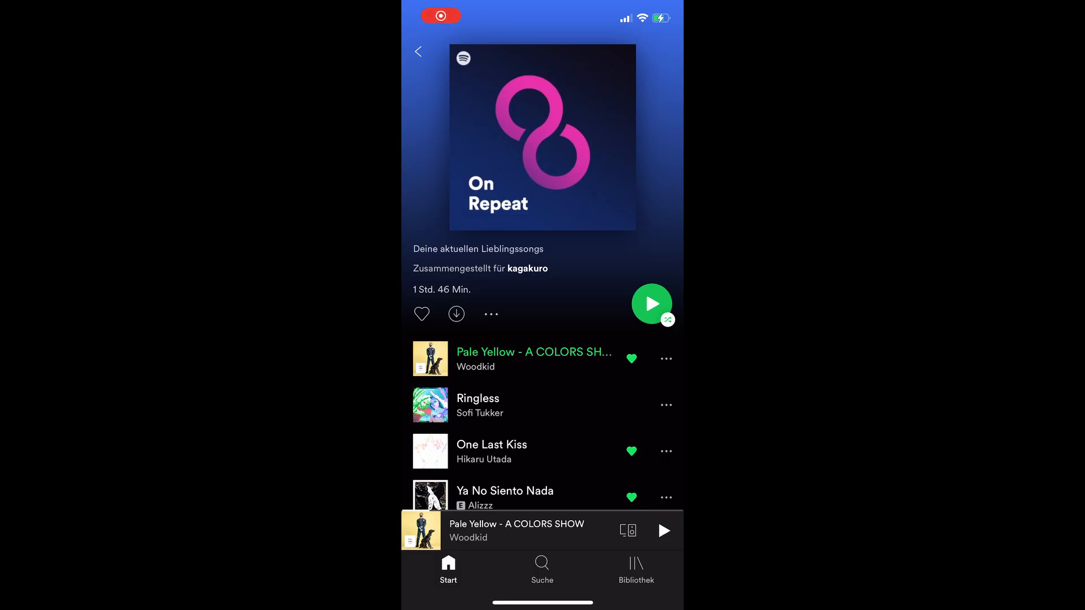
{"action": "left_click", "coordinate": [628, 530]}
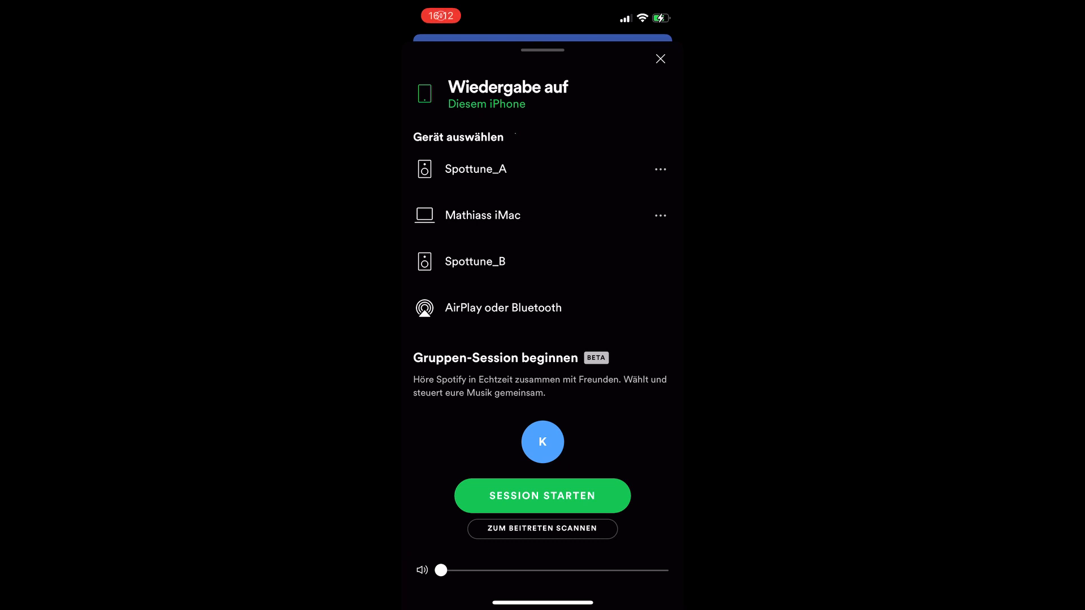
- Pick Spottune_A under Gerät auswählen as the playback speaker
{"action": "left_click", "coordinate": [475, 169]}
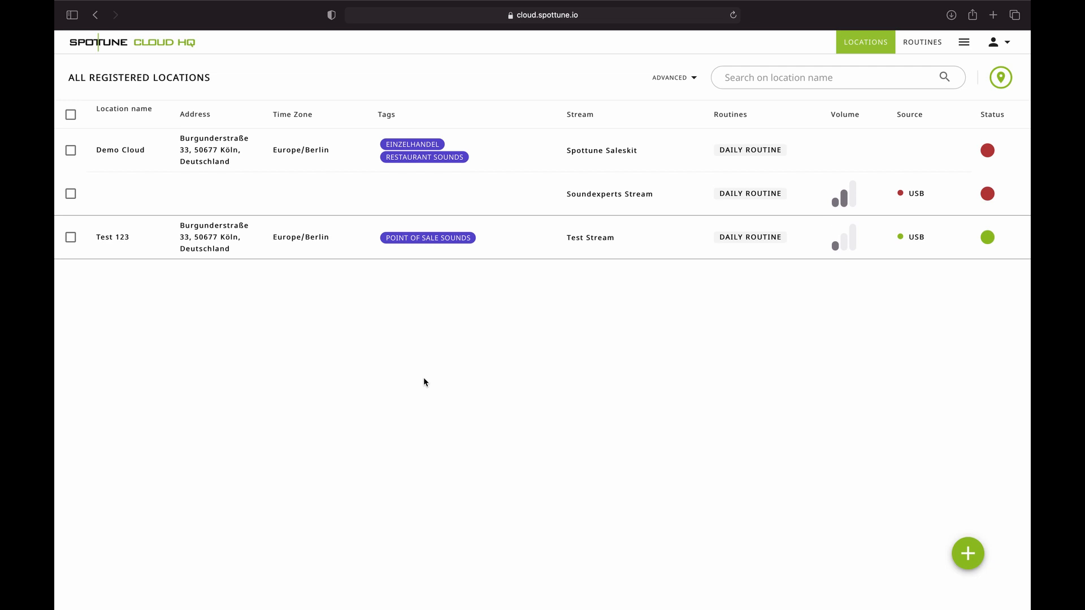
- Go to ROUTINES to see the Daily Routine and Test Routine groups
{"action": "left_click", "coordinate": [923, 45]}
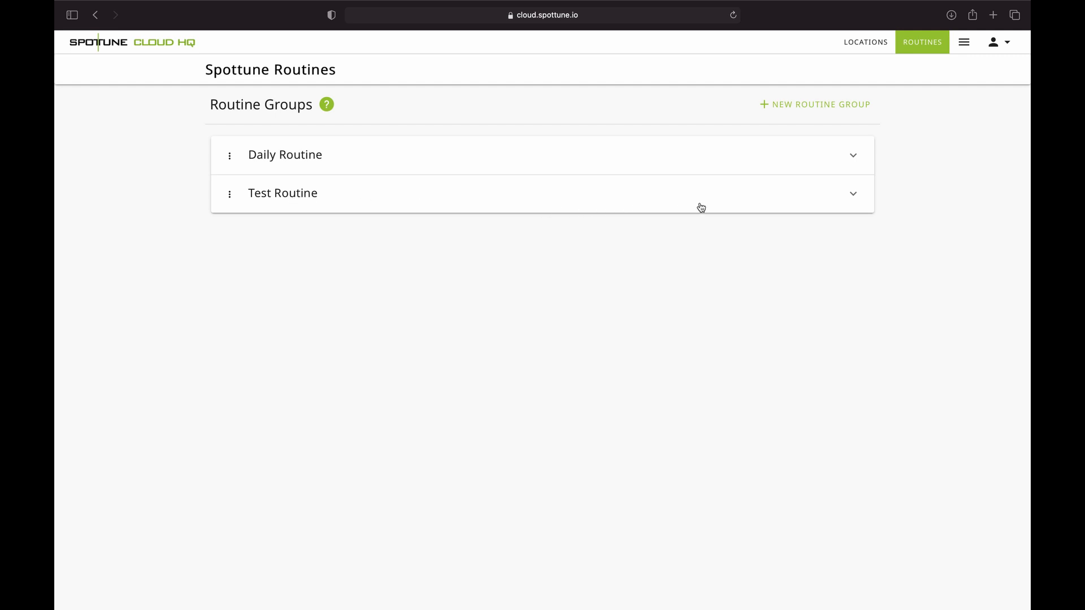
- Create the routine group Tageszeitsteuerung, expand it, and begin adding a new routine
{"action": "left_click", "coordinate": [829, 109]}
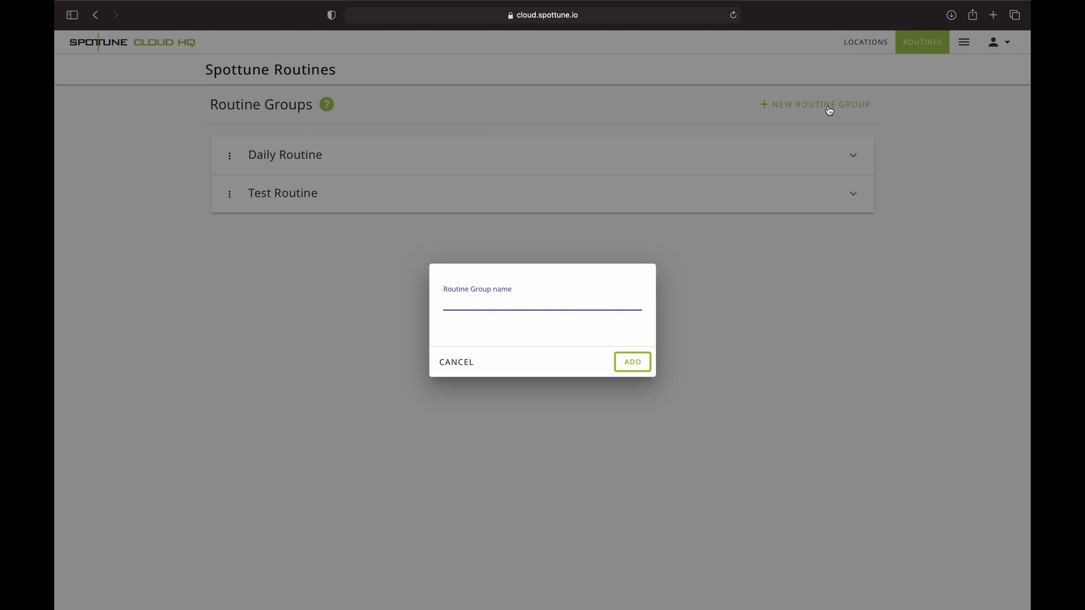
{"action": "type", "text": "Tageszeitster"}
{"action": "key", "text": "BackSpace"}
{"action": "type", "text": "uerung"}
{"action": "key", "text": "Return"}
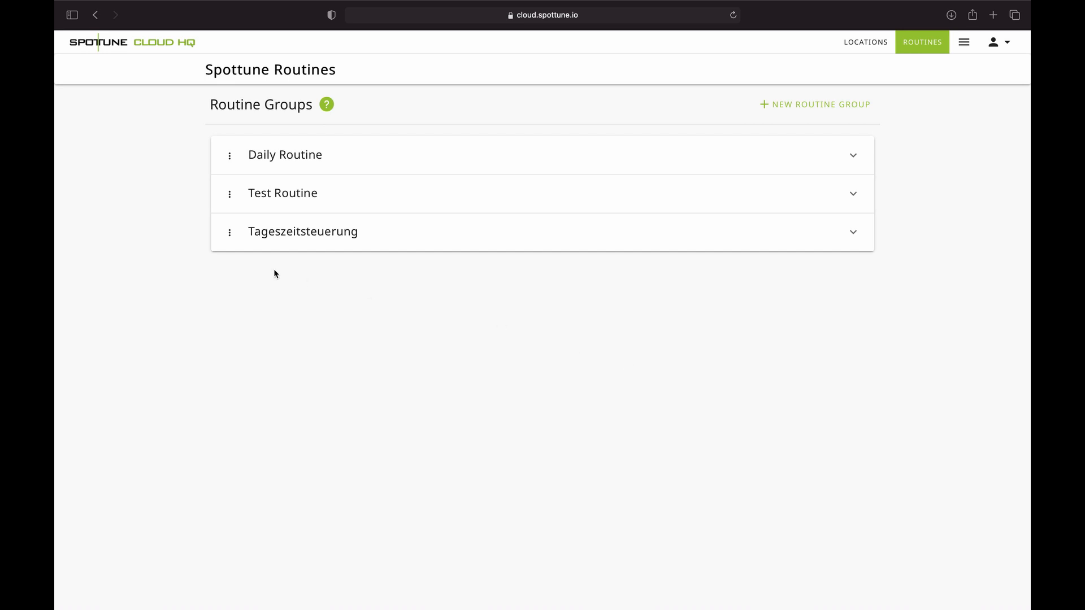
{"action": "left_click", "coordinate": [851, 234]}
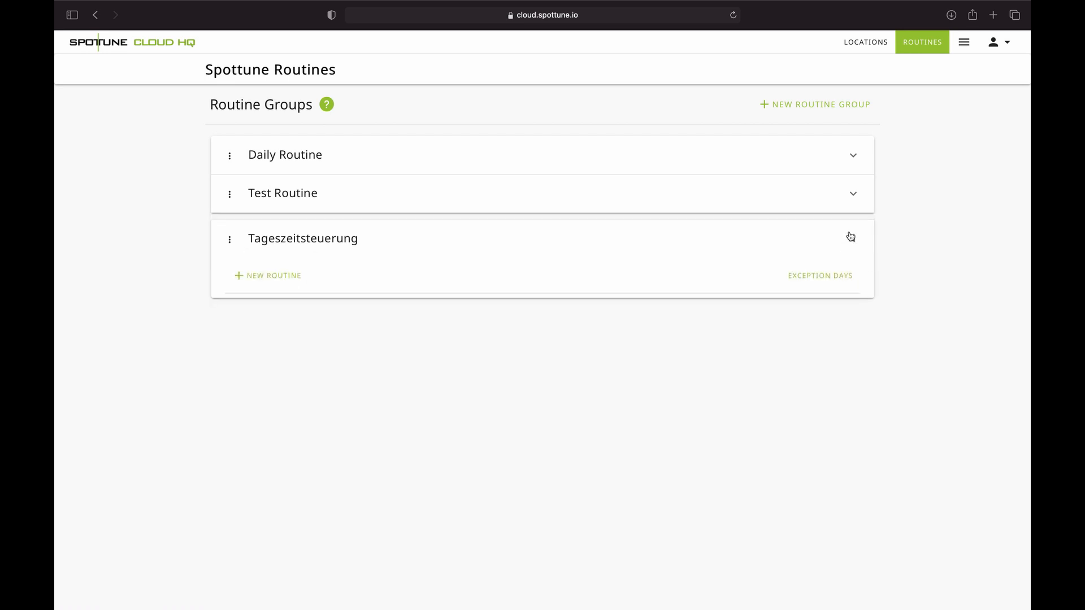
{"action": "left_click", "coordinate": [287, 282]}
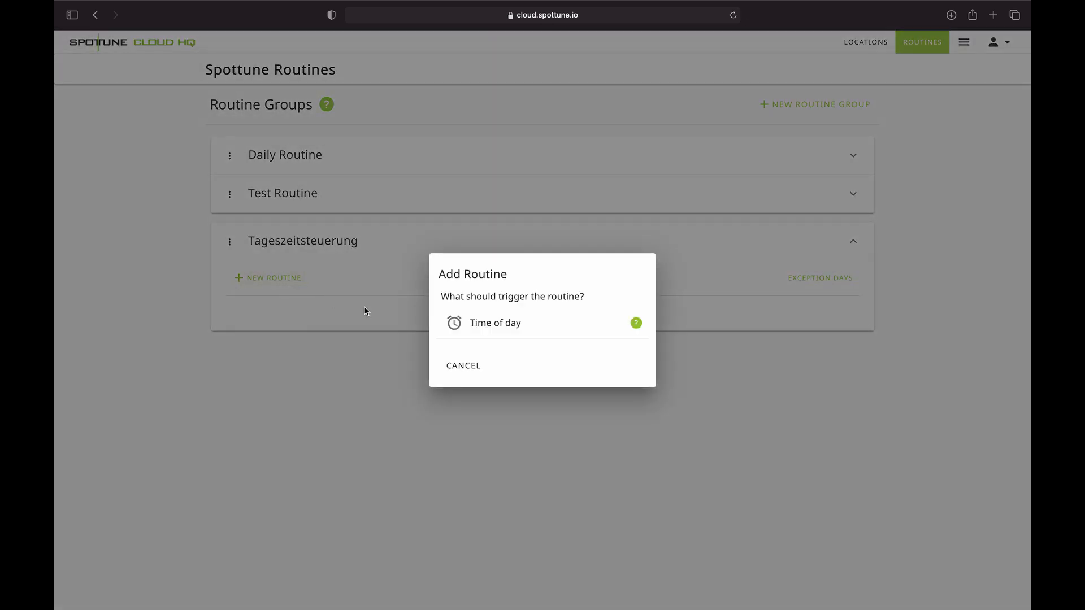
- Make the new routine trigger at a time of day, 14:00
{"action": "left_click", "coordinate": [486, 332]}
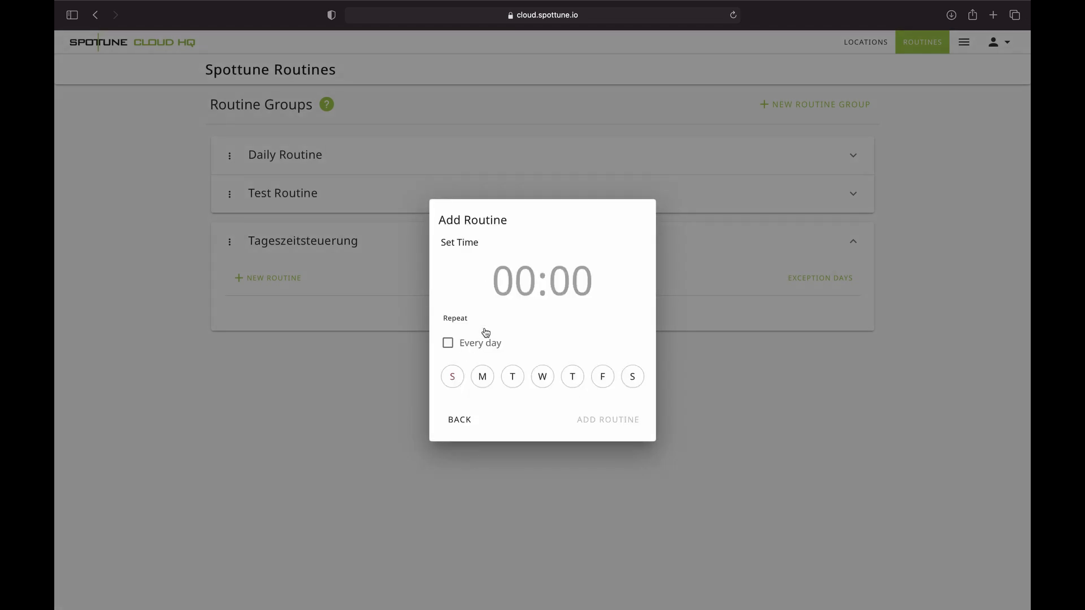
{"action": "left_click", "coordinate": [513, 291]}
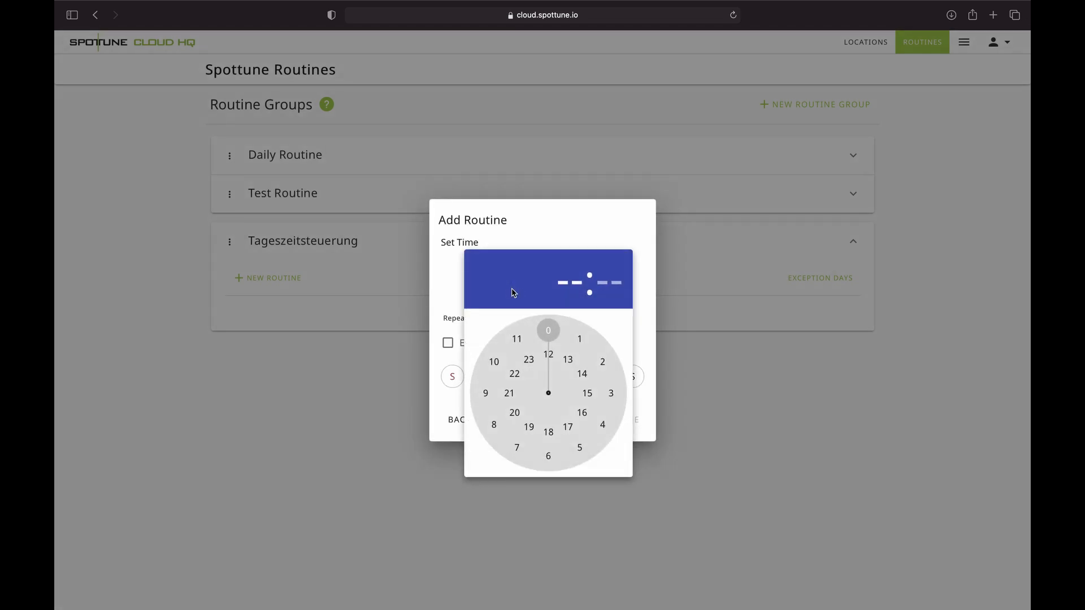
{"action": "left_click_drag", "start_coordinate": [549, 331], "coordinate": [588, 383]}
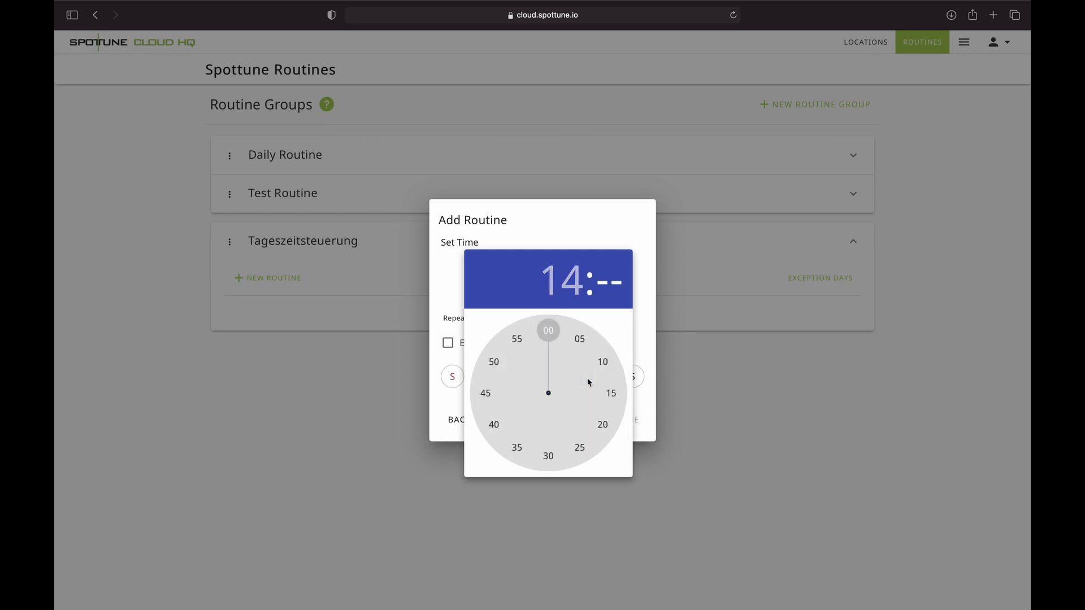
{"action": "left_click", "coordinate": [552, 334]}
{"action": "left_click_drag", "start_coordinate": [552, 334], "coordinate": [550, 333]}
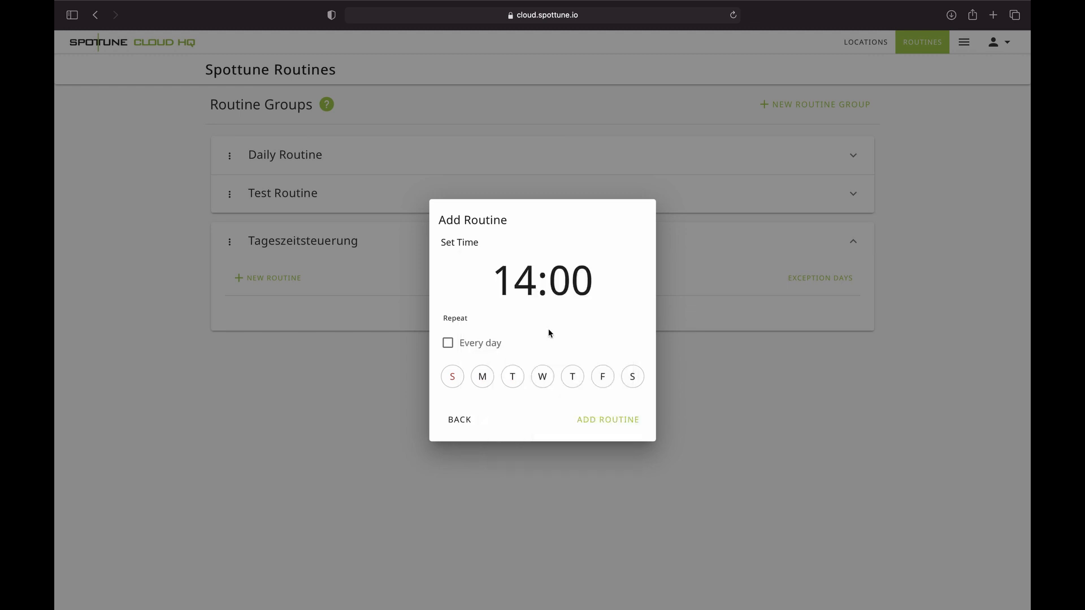
- Repeat it Monday through Friday instead of every day, and add the routine
{"action": "left_click", "coordinate": [447, 344]}
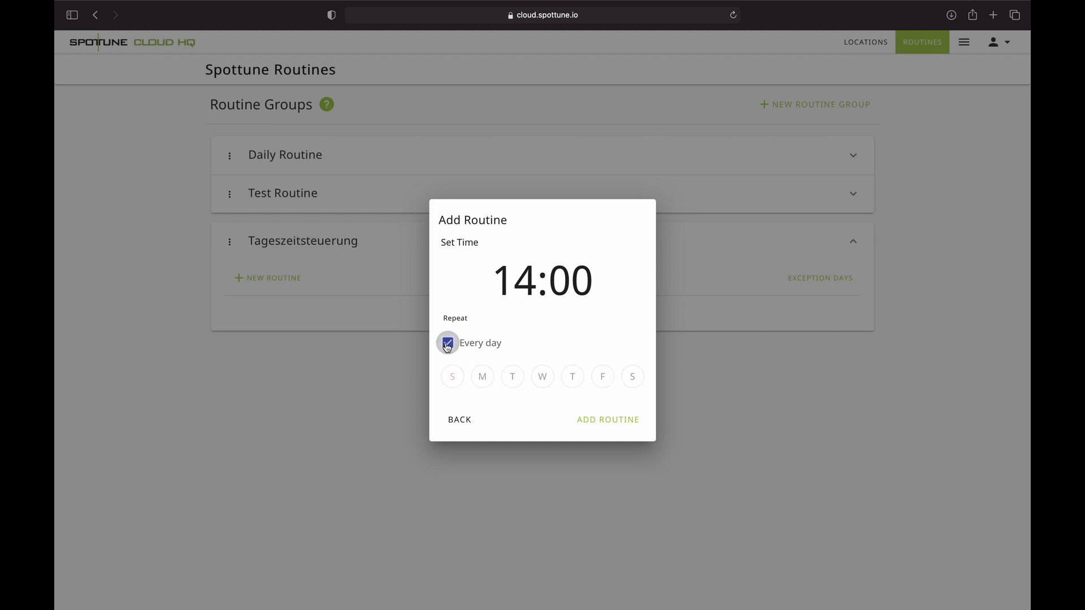
{"action": "left_click", "coordinate": [447, 345]}
{"action": "left_click", "coordinate": [483, 378]}
{"action": "left_click", "coordinate": [513, 379]}
{"action": "left_click", "coordinate": [542, 379]}
{"action": "left_click", "coordinate": [572, 377]}
{"action": "left_click", "coordinate": [602, 378]}
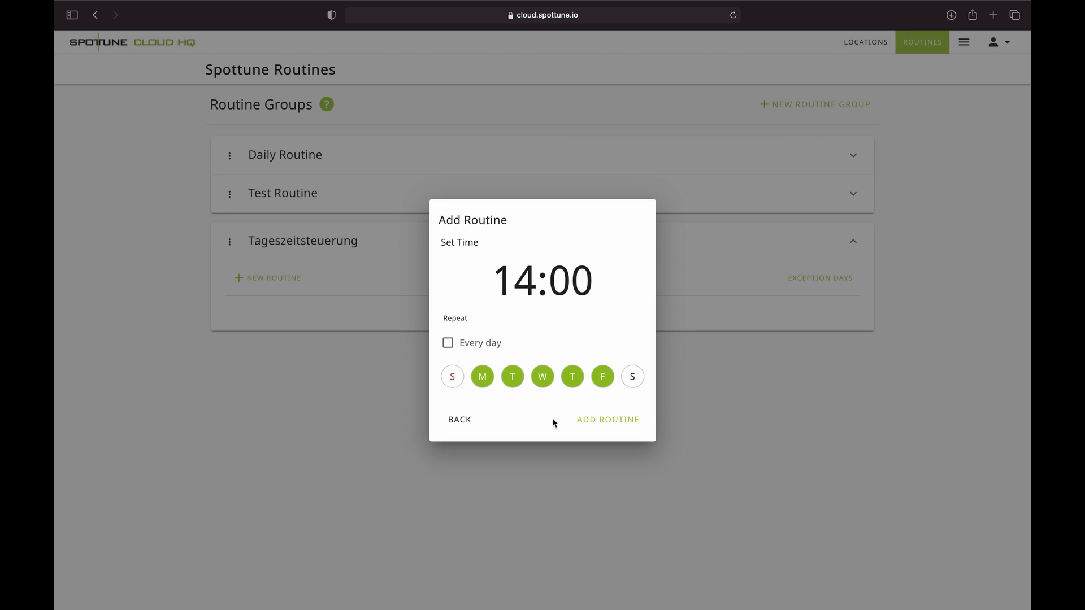
{"action": "left_click", "coordinate": [596, 421]}
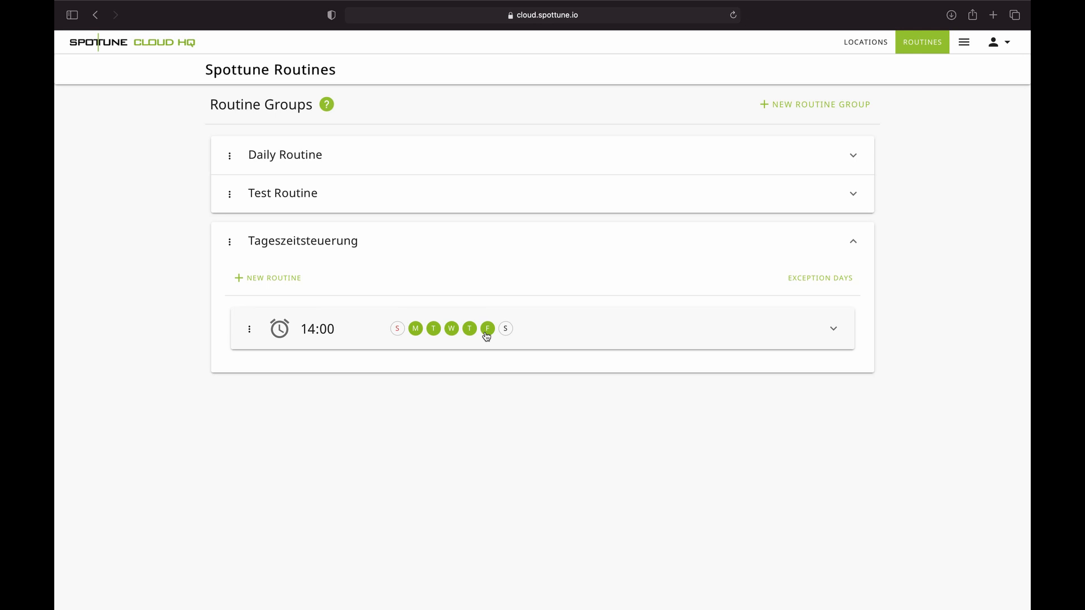
- Expand the 14:00 routine card and start adding an action to it
{"action": "left_click", "coordinate": [832, 331]}
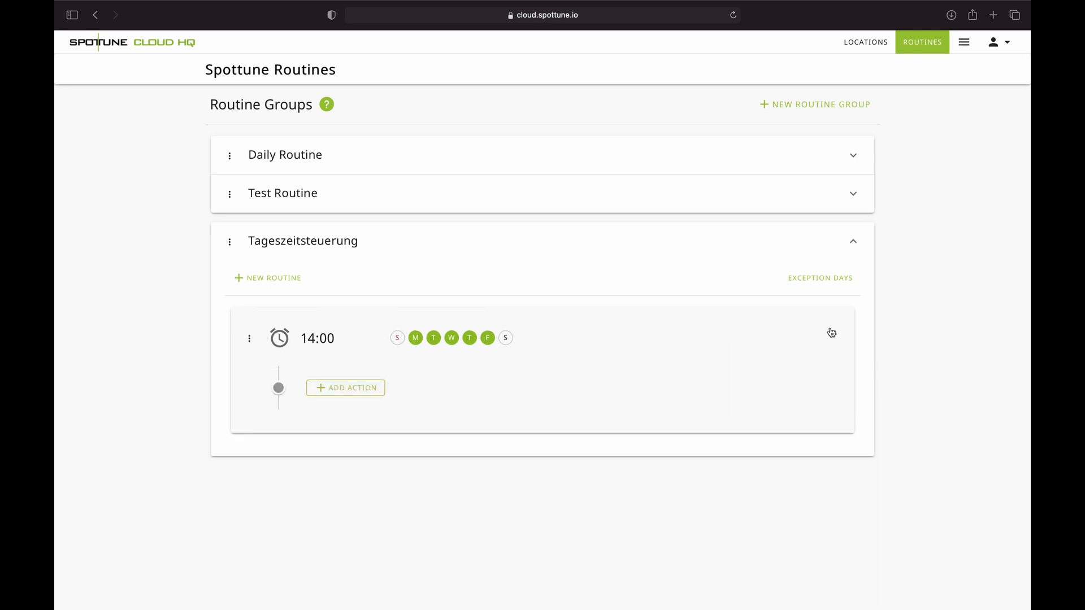
{"action": "left_click", "coordinate": [332, 396]}
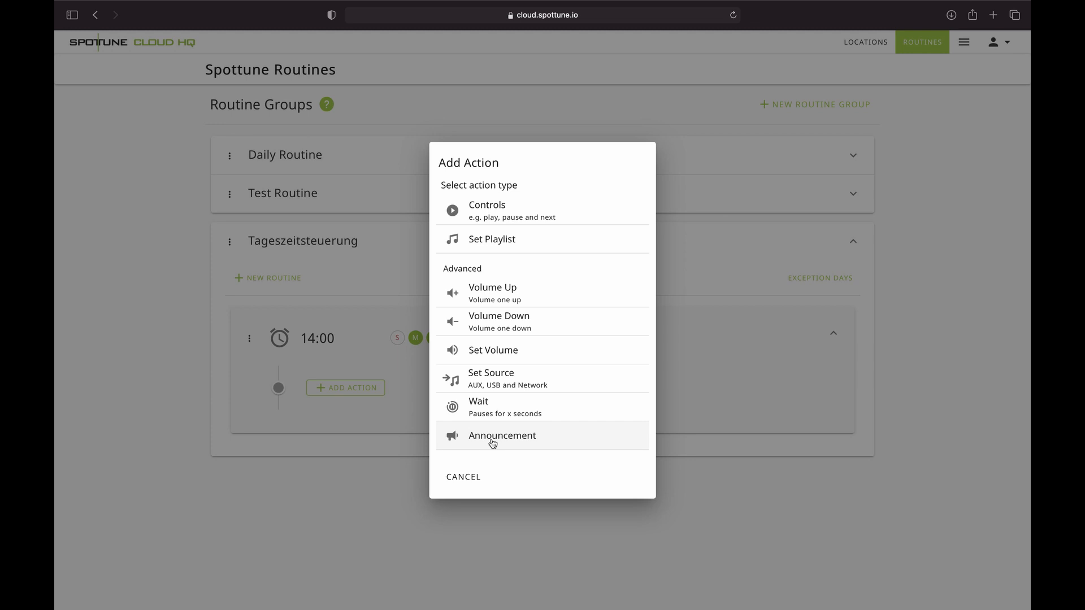
- Add a Set Source action that switches Zone 1 and Zone 2 to AUX
{"action": "left_click", "coordinate": [506, 382]}
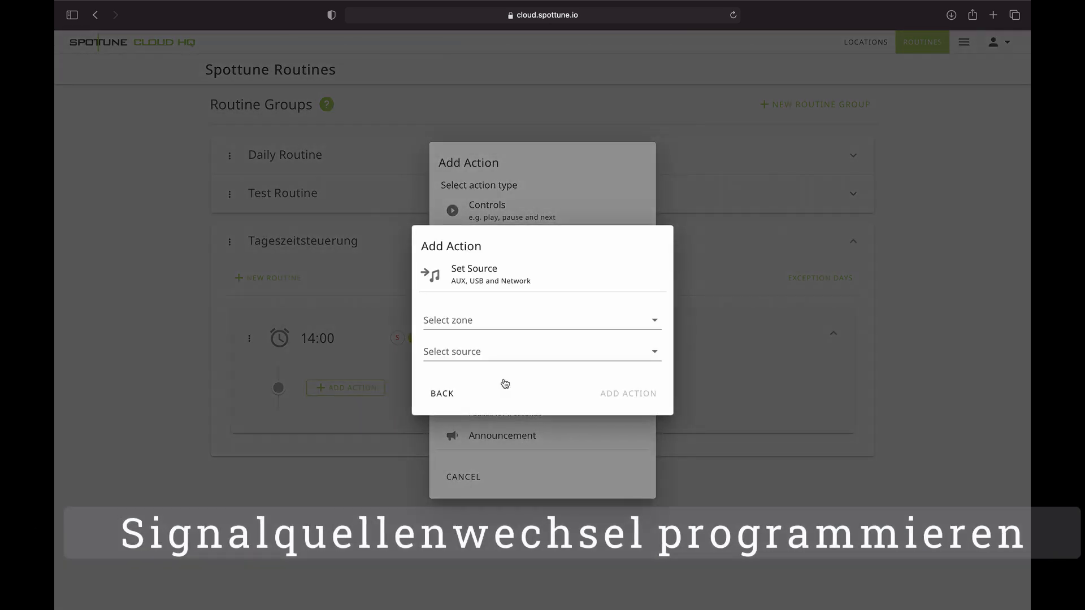
{"action": "left_click", "coordinate": [478, 322]}
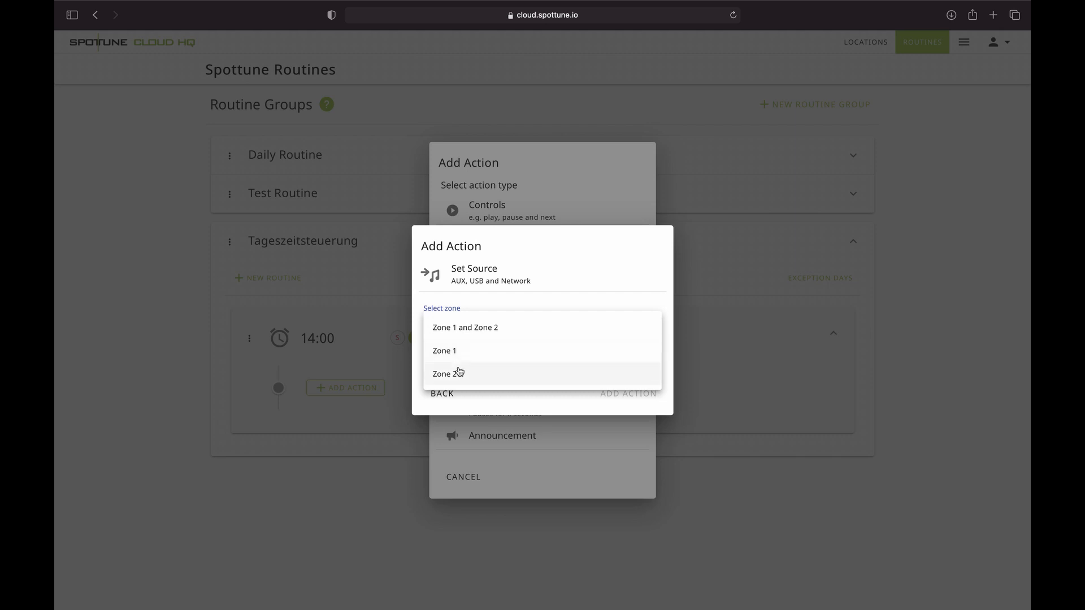
{"action": "left_click", "coordinate": [468, 330]}
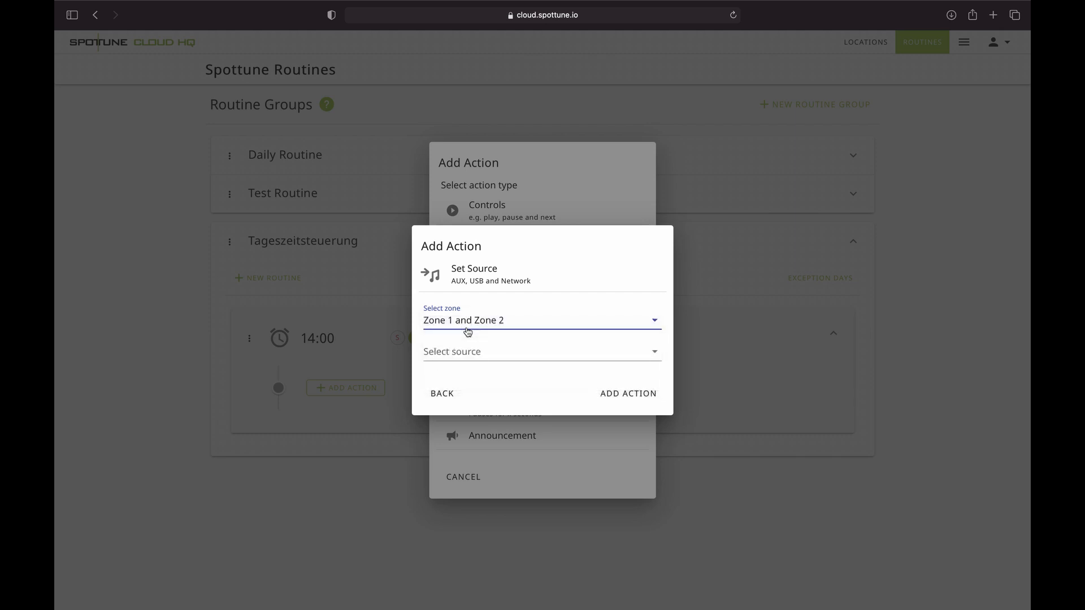
{"action": "left_click", "coordinate": [468, 353]}
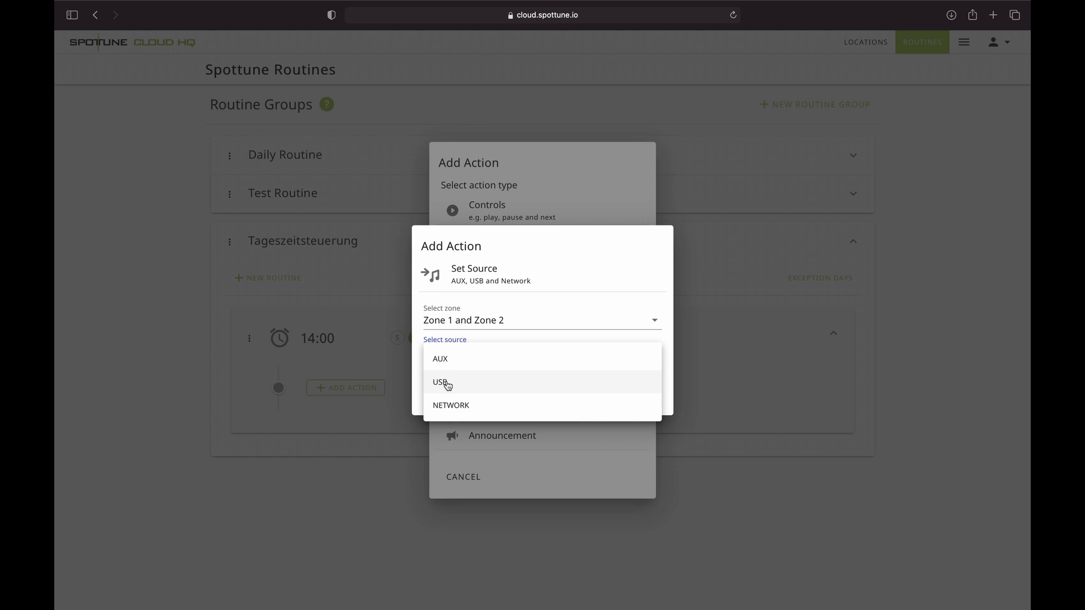
{"action": "left_click", "coordinate": [459, 363]}
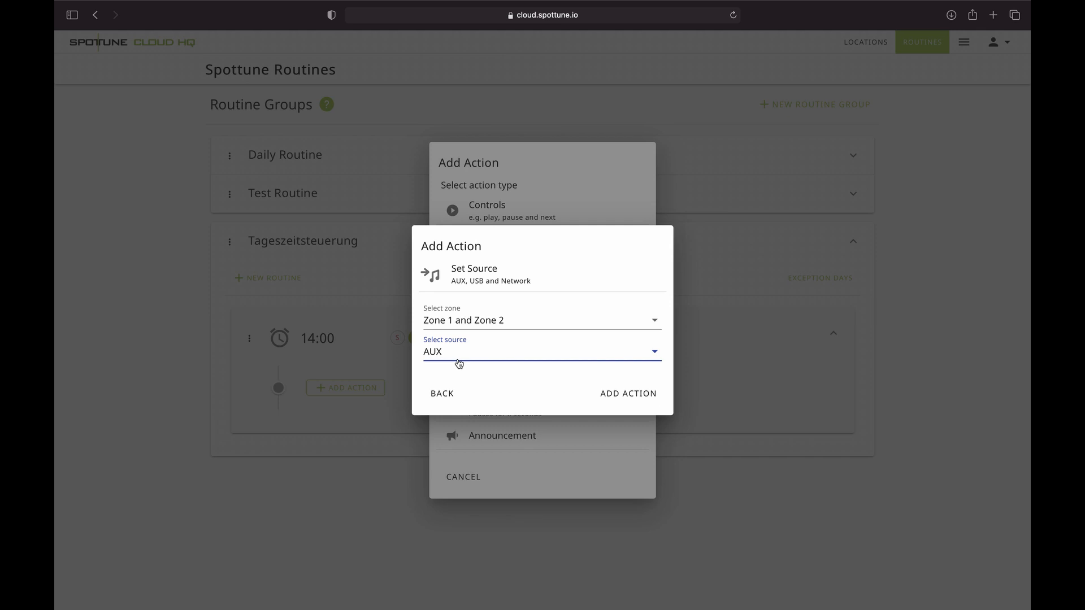
{"action": "left_click", "coordinate": [620, 394]}
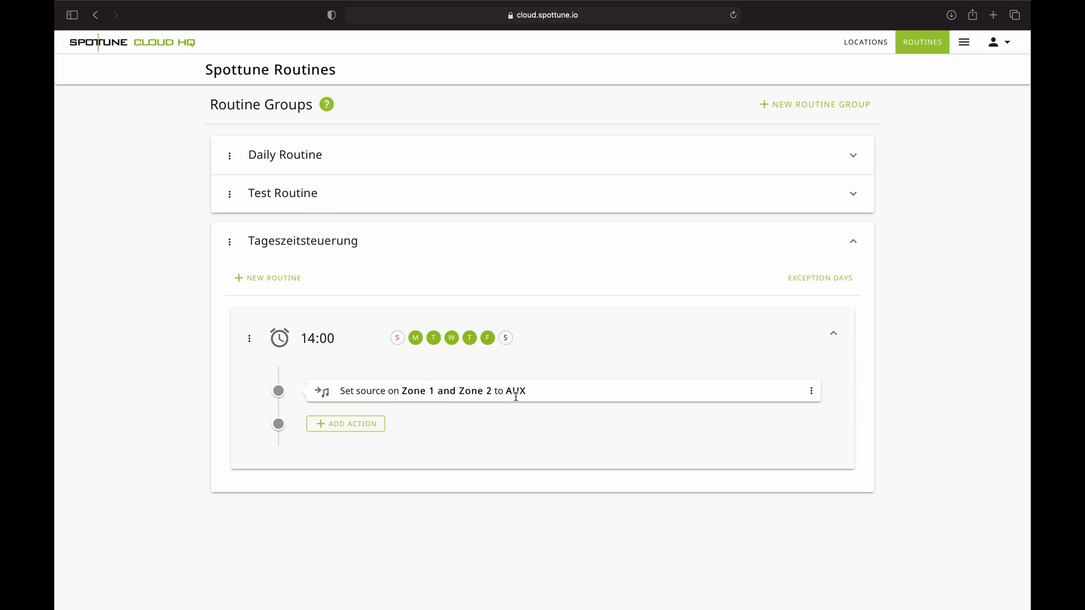
- Add two Volume Down actions on Zone 1 and Zone 2 after the AUX source change
{"action": "left_click", "coordinate": [365, 429]}
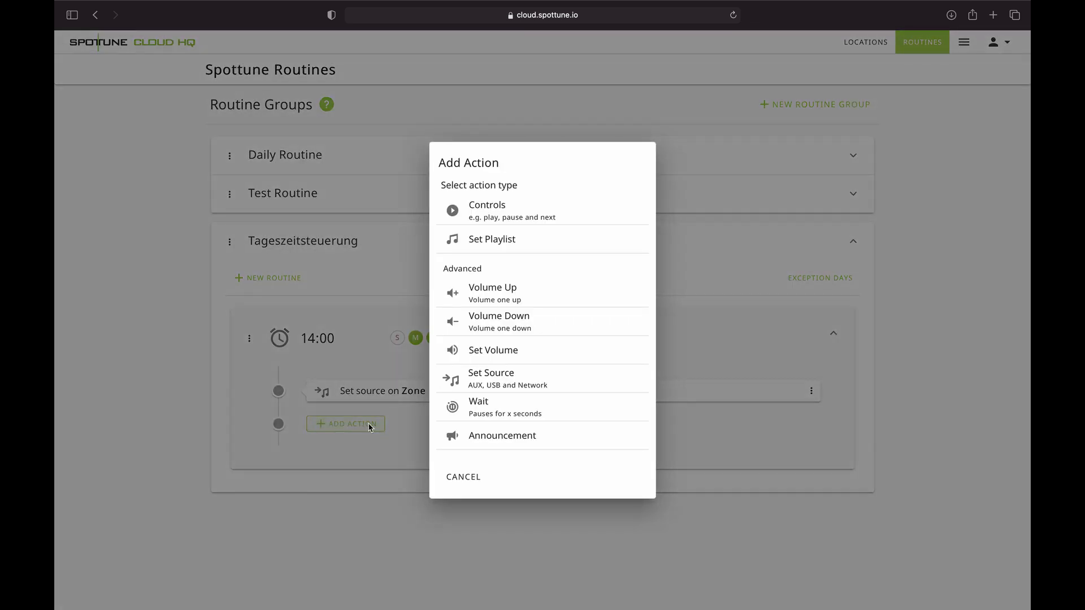
{"action": "left_click", "coordinate": [519, 326]}
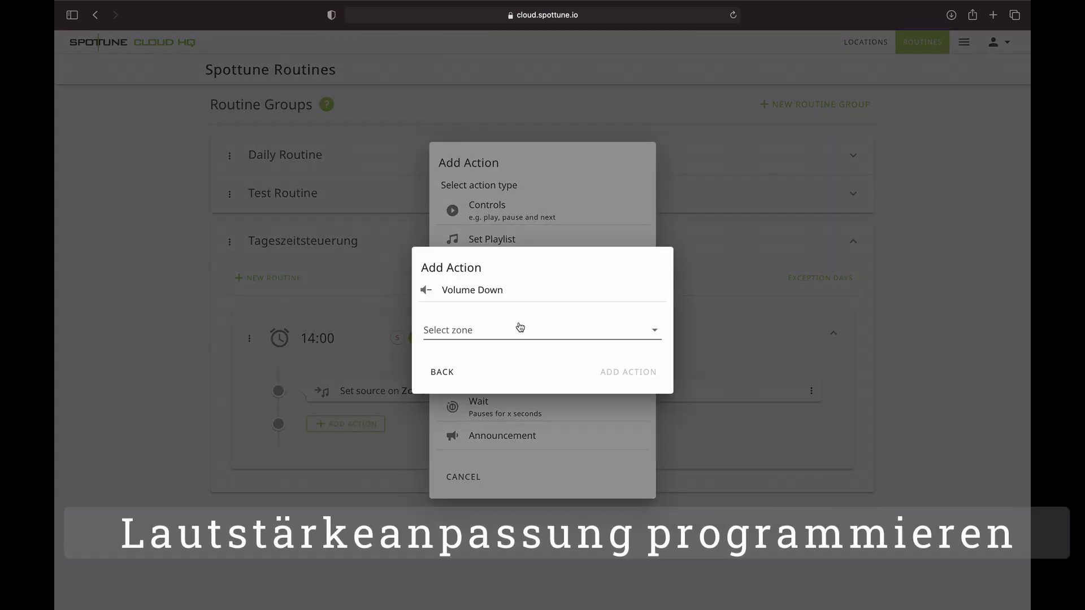
{"action": "left_click", "coordinate": [499, 332]}
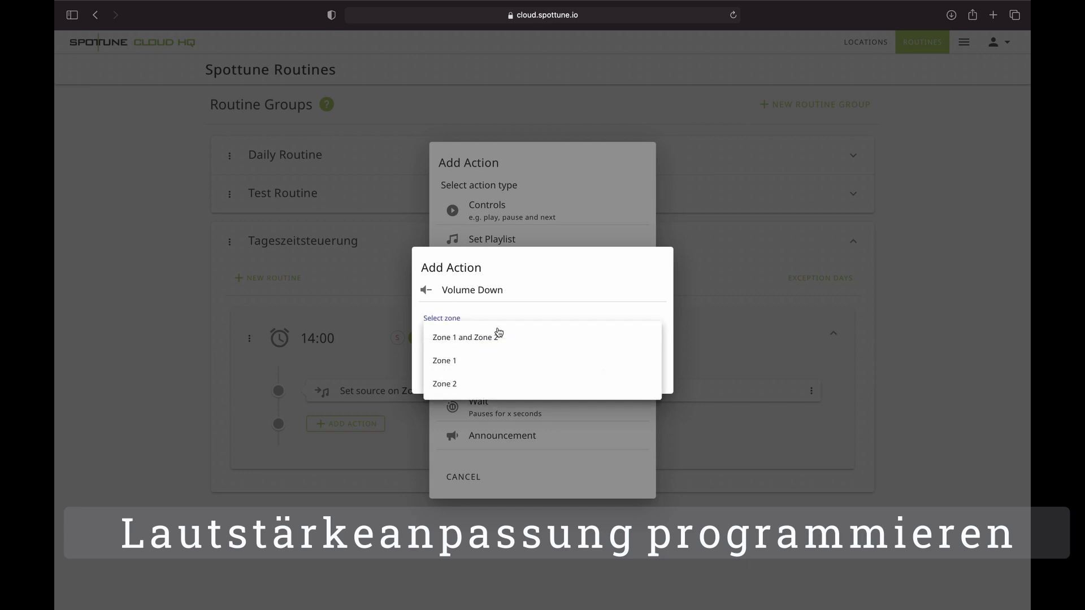
{"action": "left_click", "coordinate": [489, 337]}
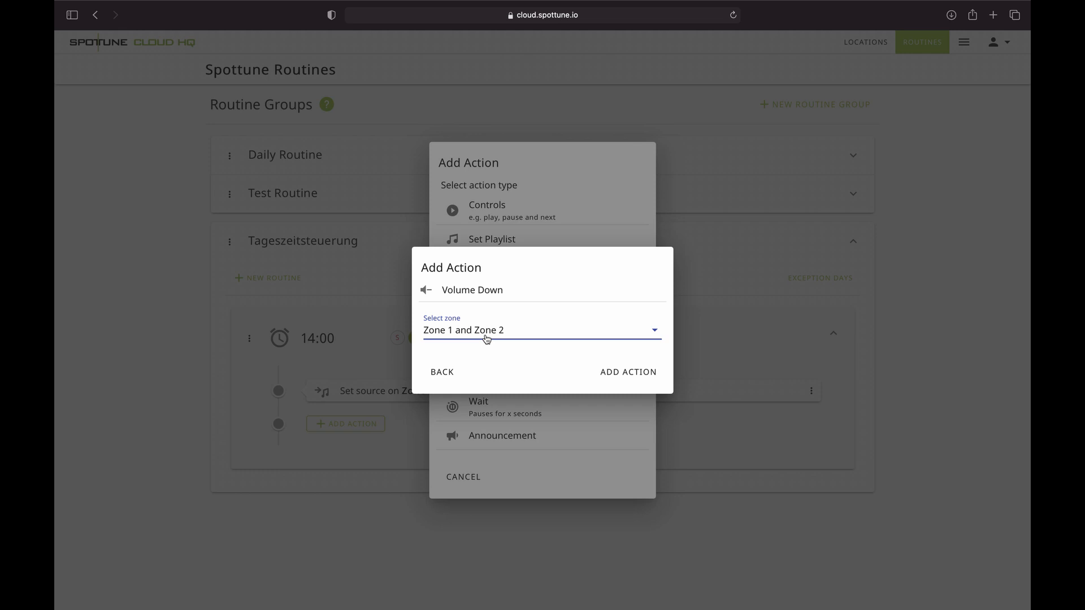
{"action": "left_click", "coordinate": [618, 373]}
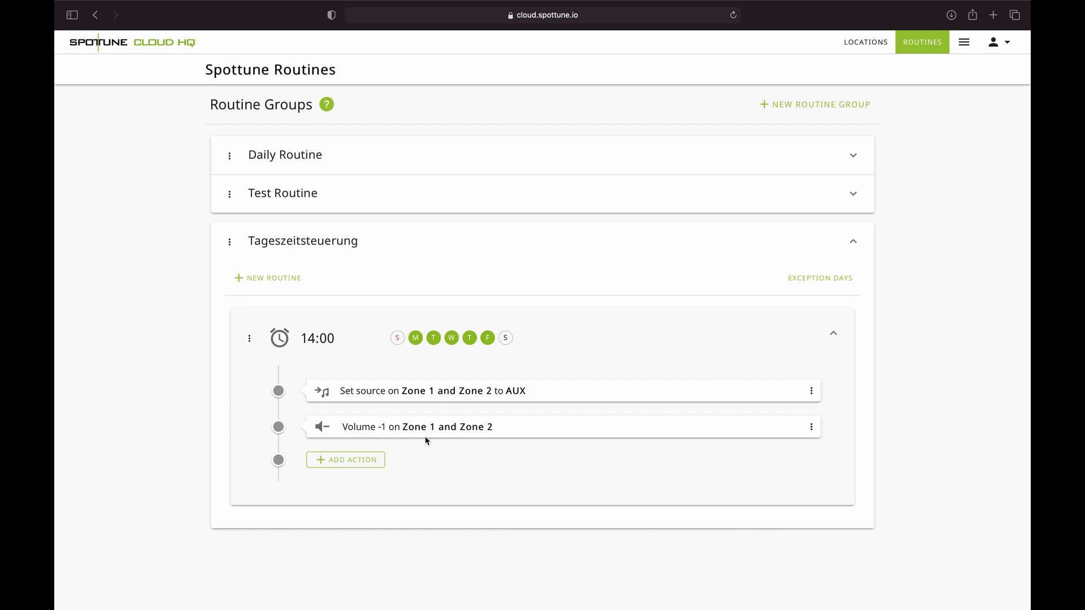
{"action": "left_click", "coordinate": [364, 464]}
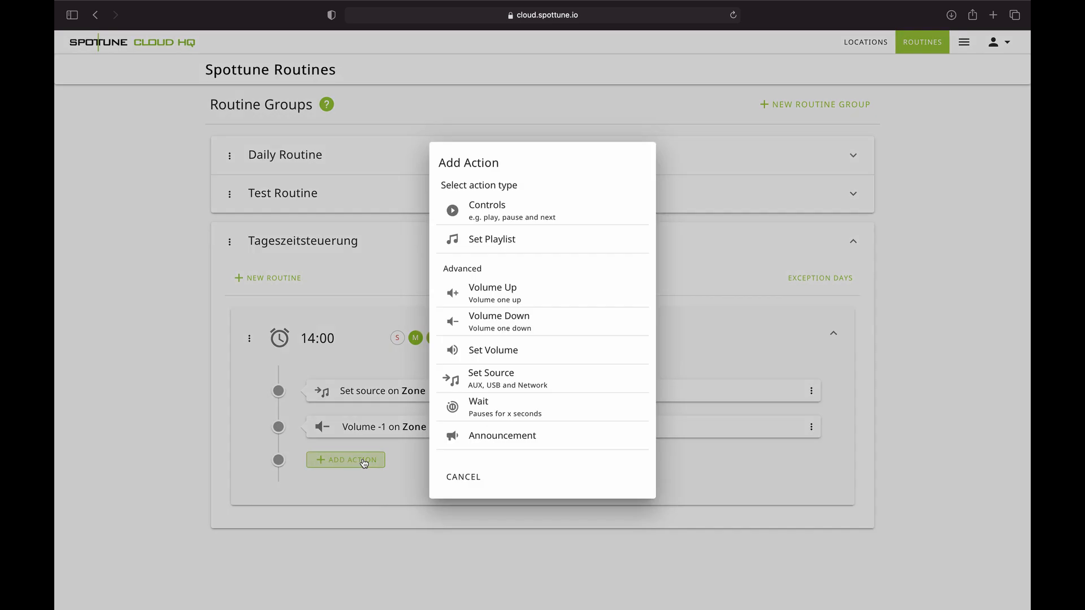
{"action": "left_click", "coordinate": [486, 321]}
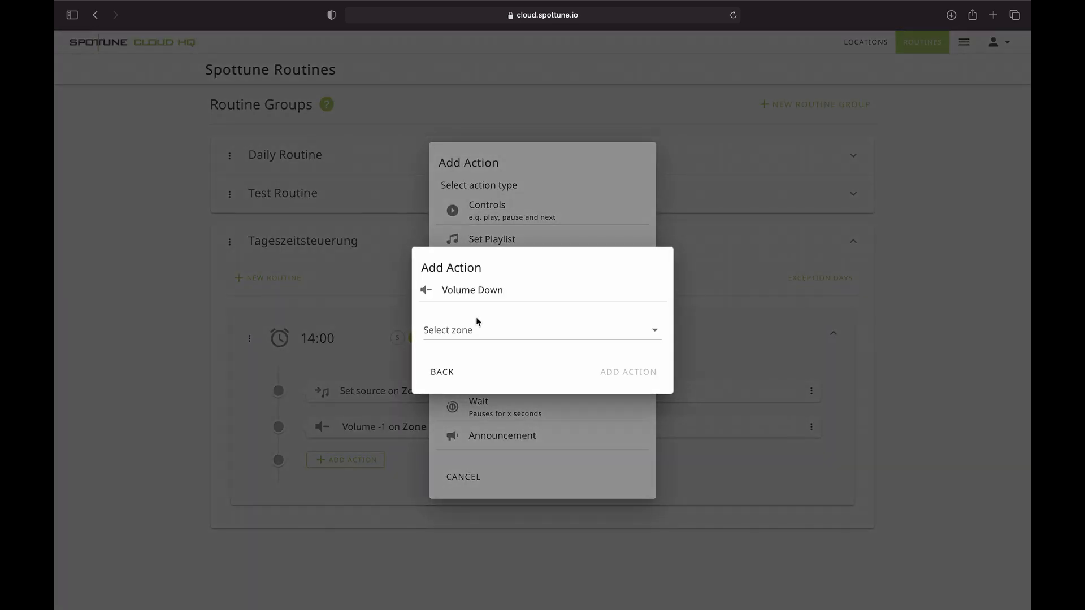
{"action": "left_click", "coordinate": [461, 337]}
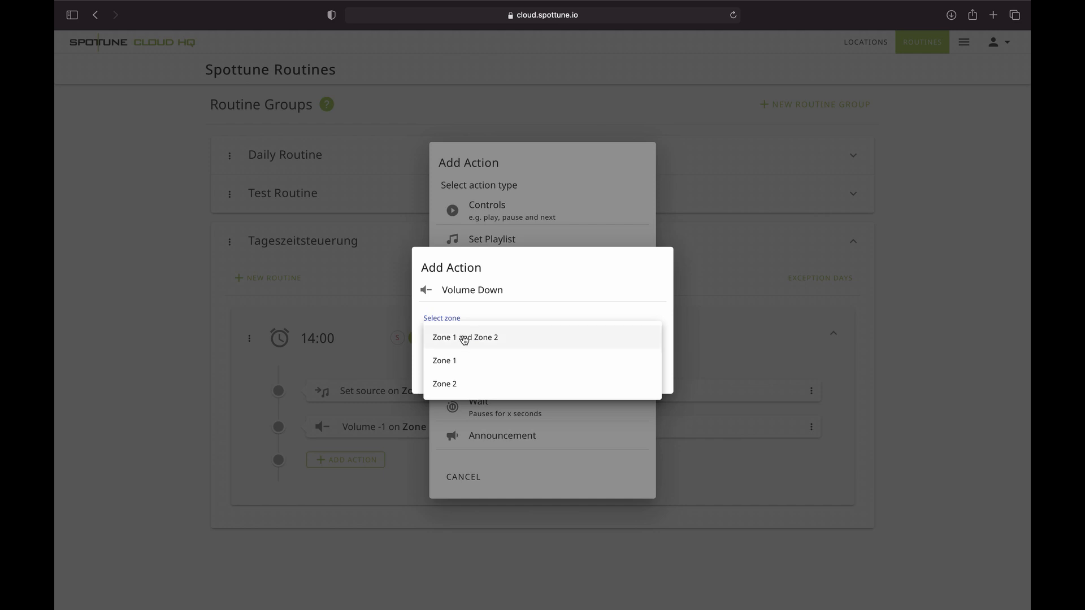
{"action": "left_click", "coordinate": [464, 337]}
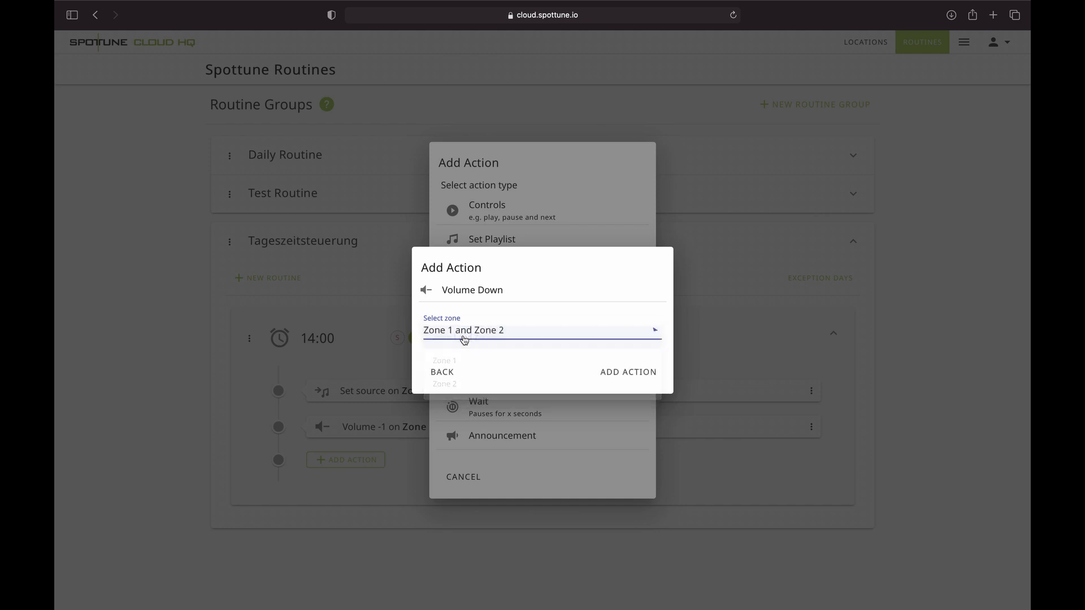
{"action": "left_click", "coordinate": [648, 371]}
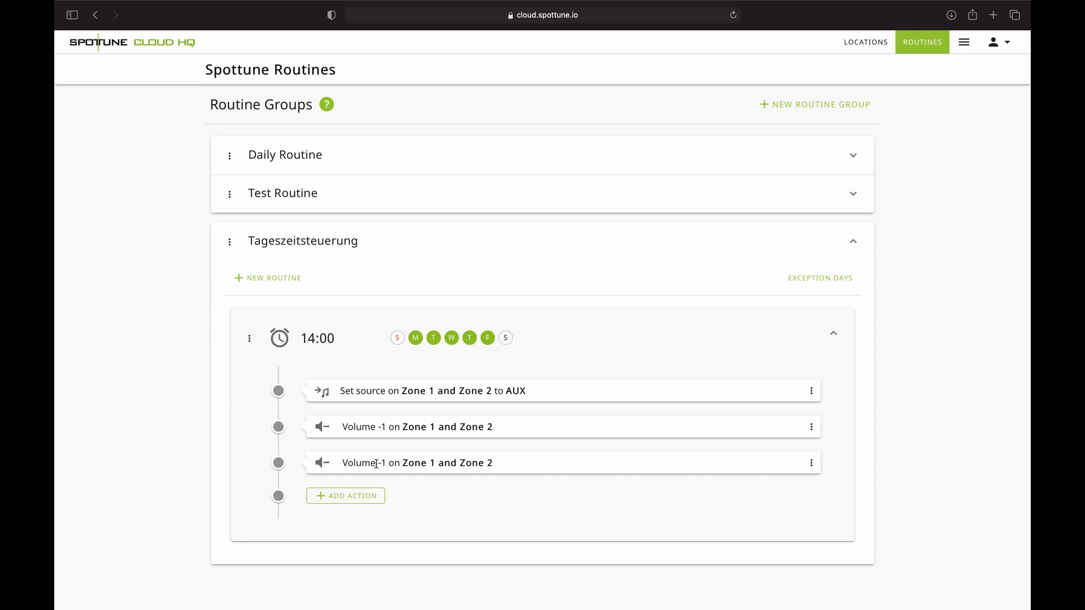
- Add an Announcement action playing Audio Promotion Soundexperts GmbH to the 14:00 routine
{"action": "left_click", "coordinate": [365, 498]}
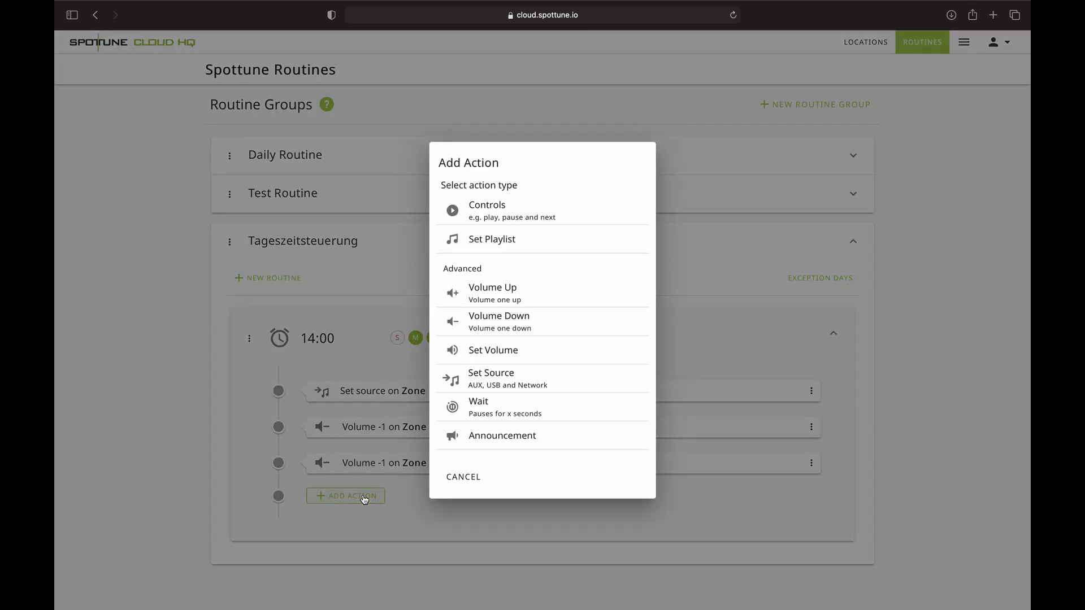
{"action": "left_click", "coordinate": [489, 441]}
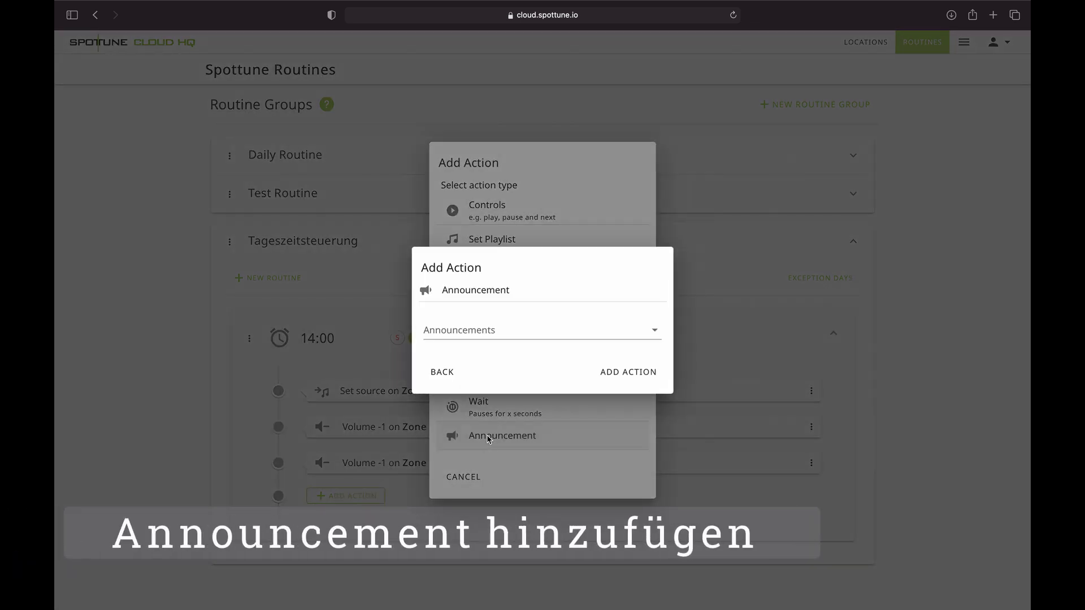
{"action": "left_click", "coordinate": [448, 337]}
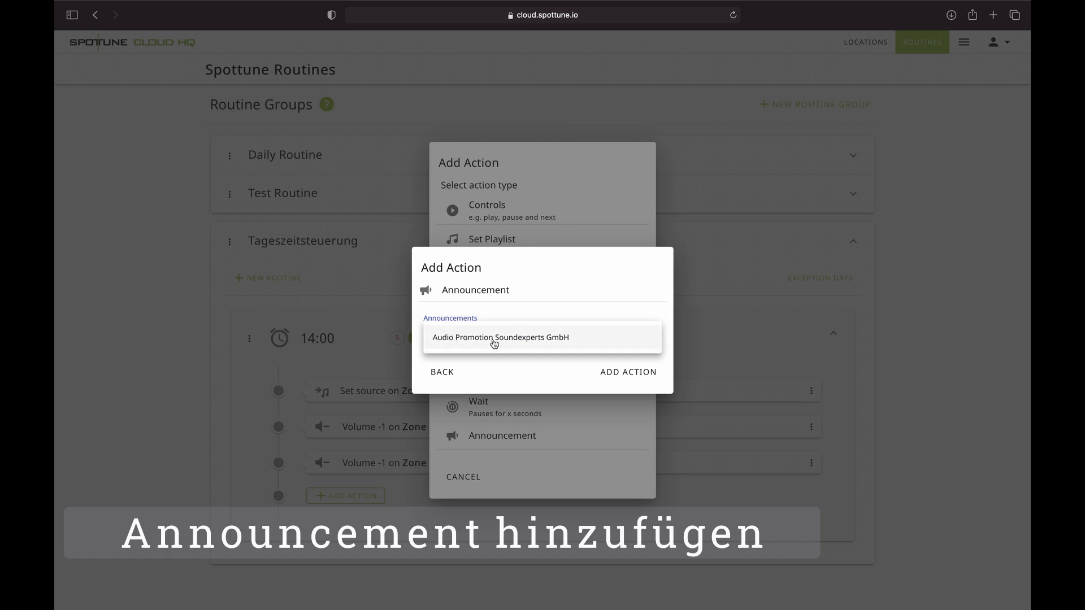
{"action": "left_click", "coordinate": [494, 339]}
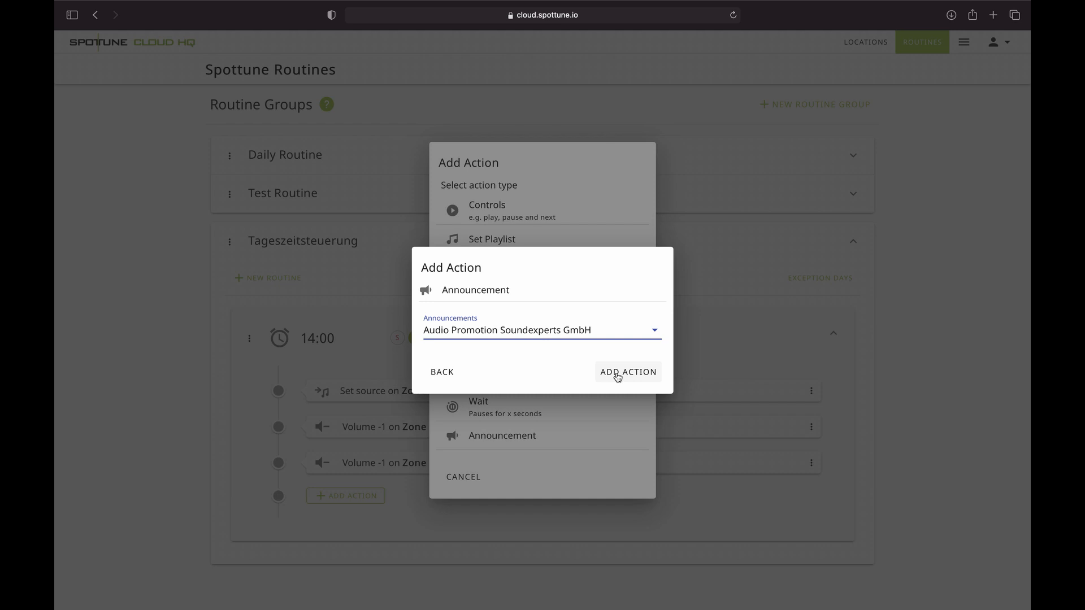
{"action": "left_click", "coordinate": [618, 375]}
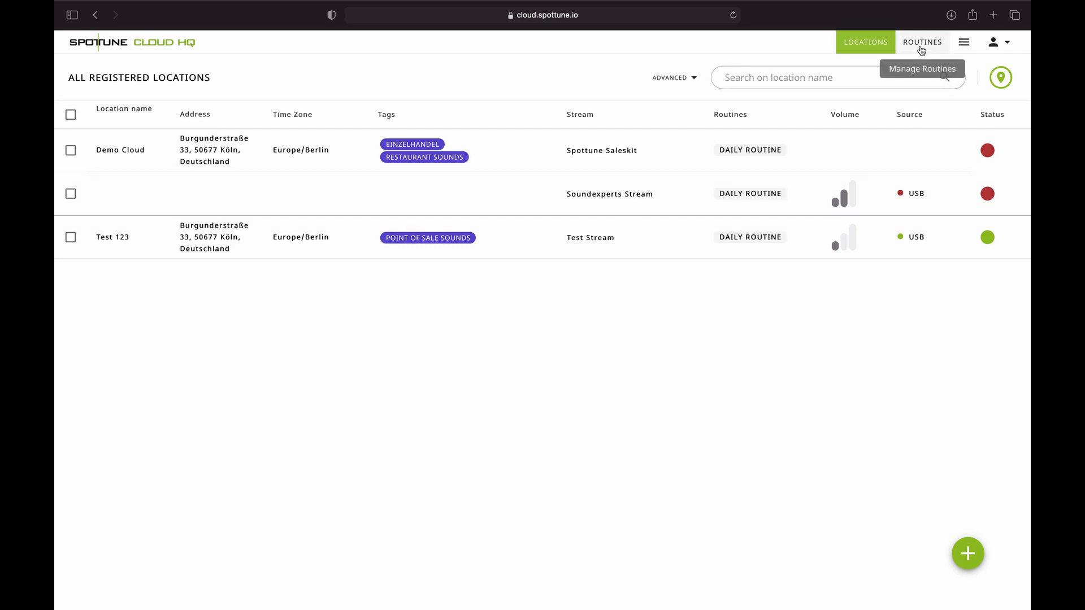
- Create a playlist named 'Test Playlist' in the Playlists library and open it
{"action": "left_click", "coordinate": [964, 43]}
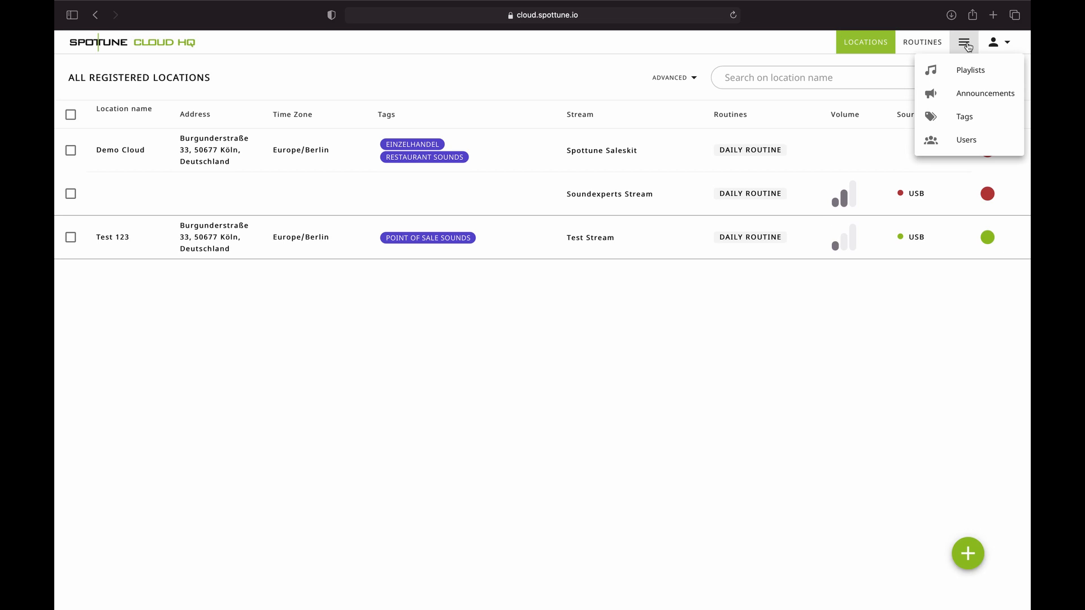
{"action": "left_click", "coordinate": [970, 72]}
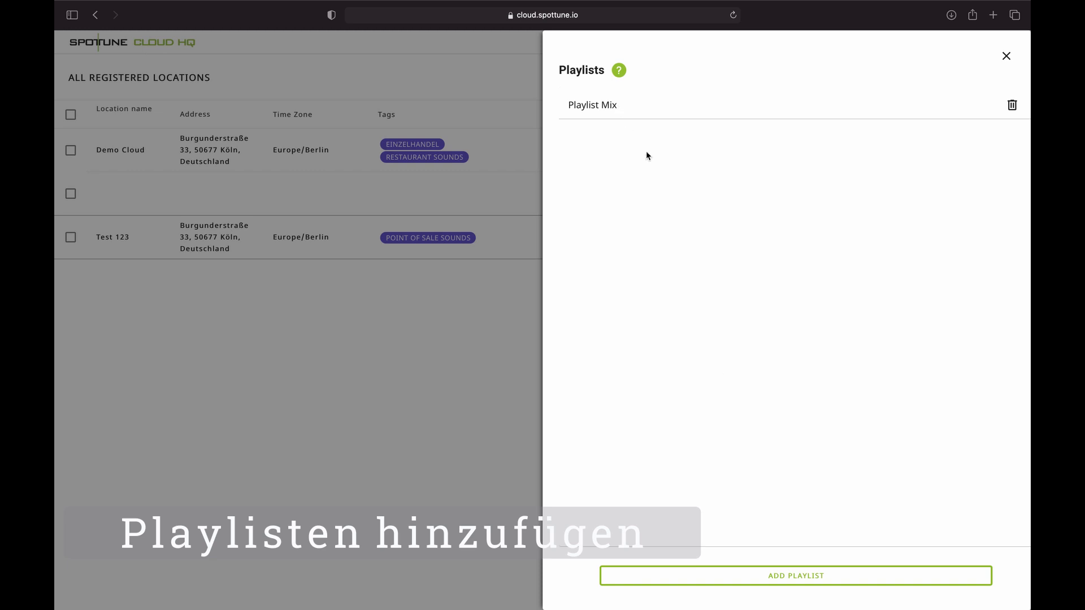
{"action": "left_click", "coordinate": [785, 576]}
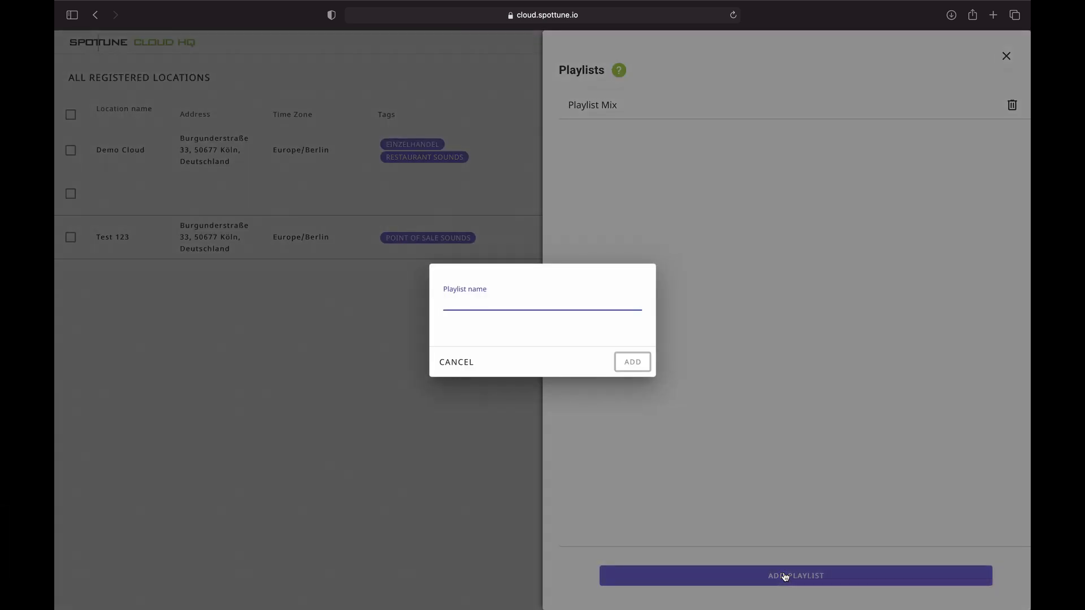
{"action": "type", "text": "Te"}
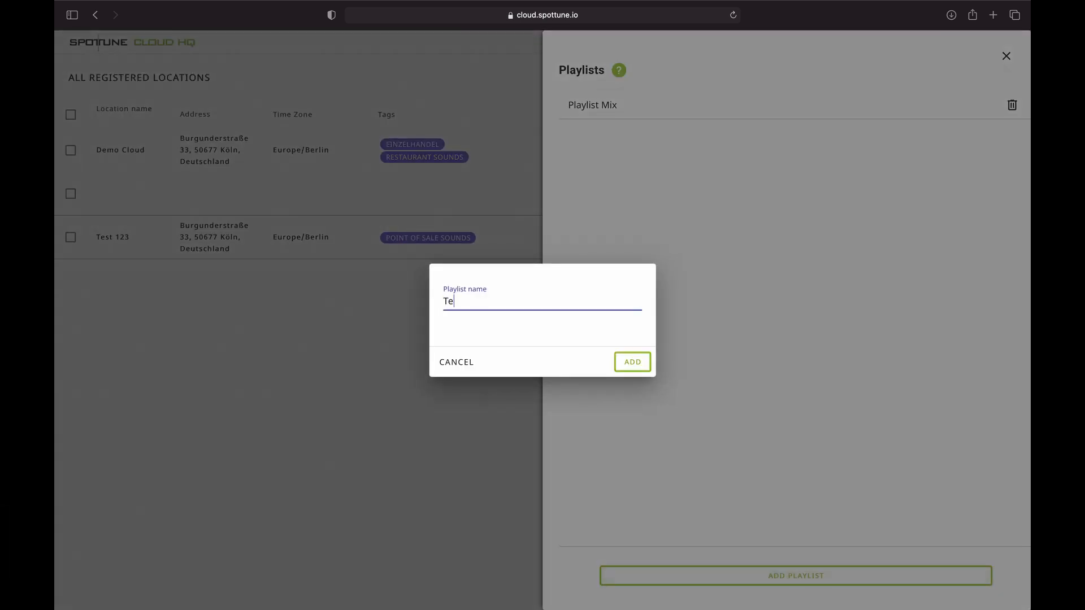
{"action": "type", "text": "st Playlist"}
{"action": "left_click", "coordinate": [635, 365]}
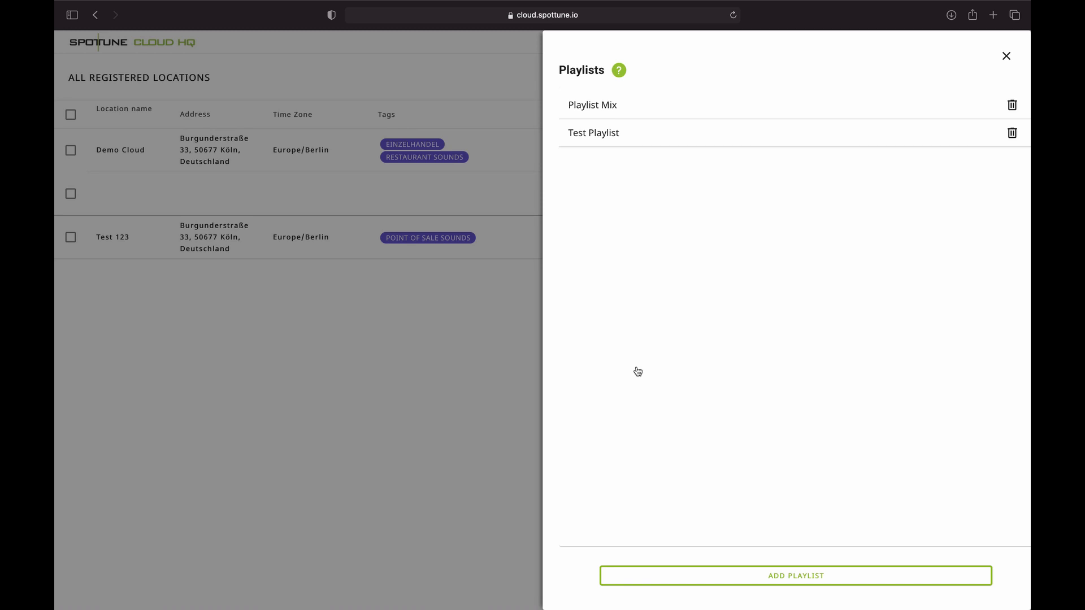
{"action": "left_click", "coordinate": [615, 142]}
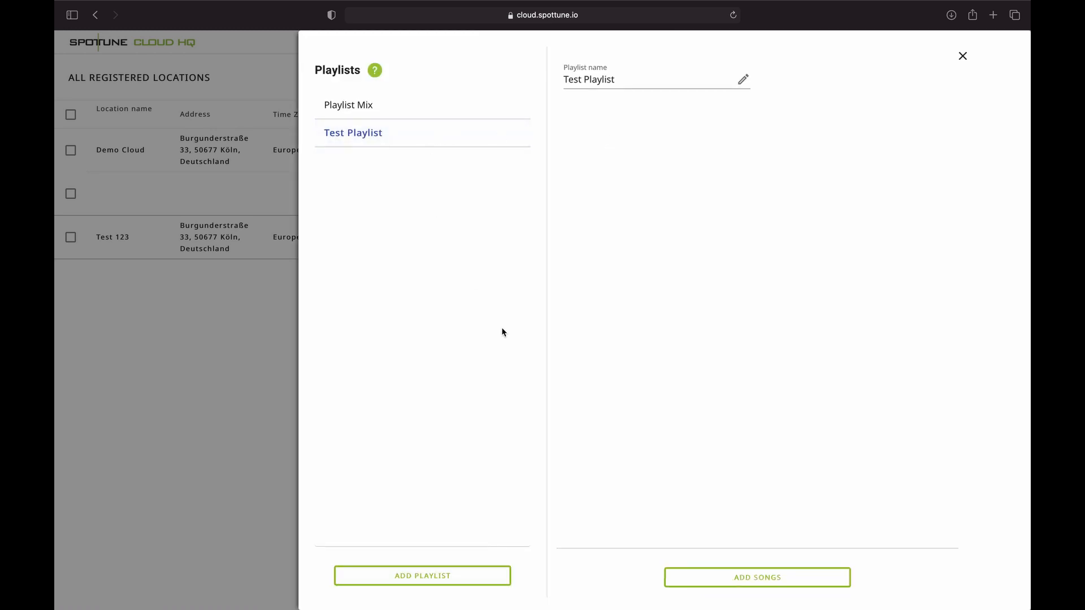
- Open Add Songs for Test Playlist, then cancel without uploading any files
{"action": "left_click", "coordinate": [720, 578]}
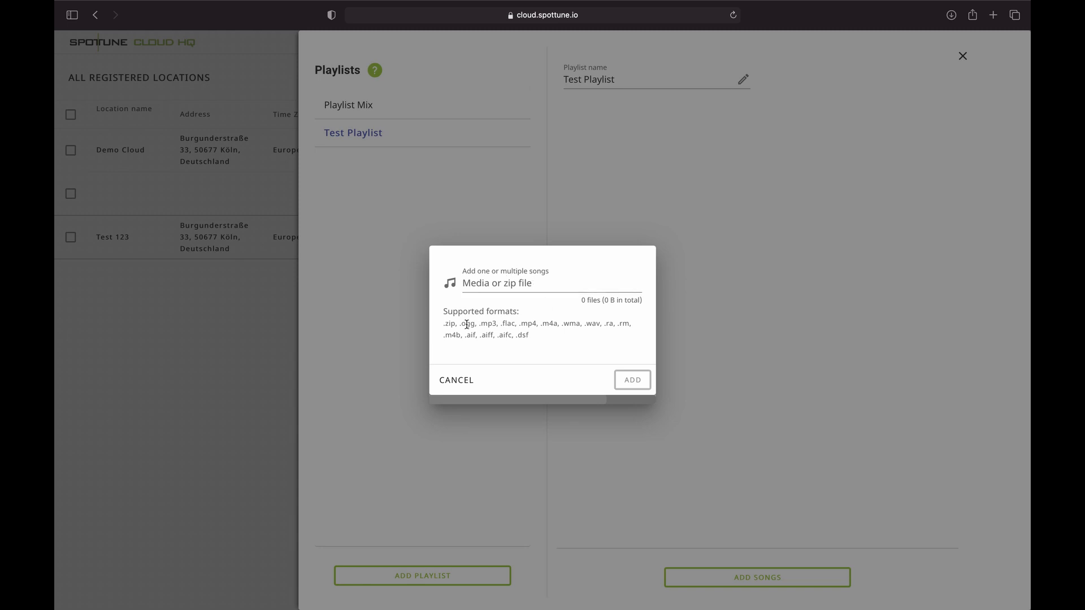
{"action": "left_click_drag", "start_coordinate": [447, 323], "coordinate": [522, 344]}
{"action": "left_click", "coordinate": [554, 347]}
{"action": "left_click", "coordinate": [515, 289]}
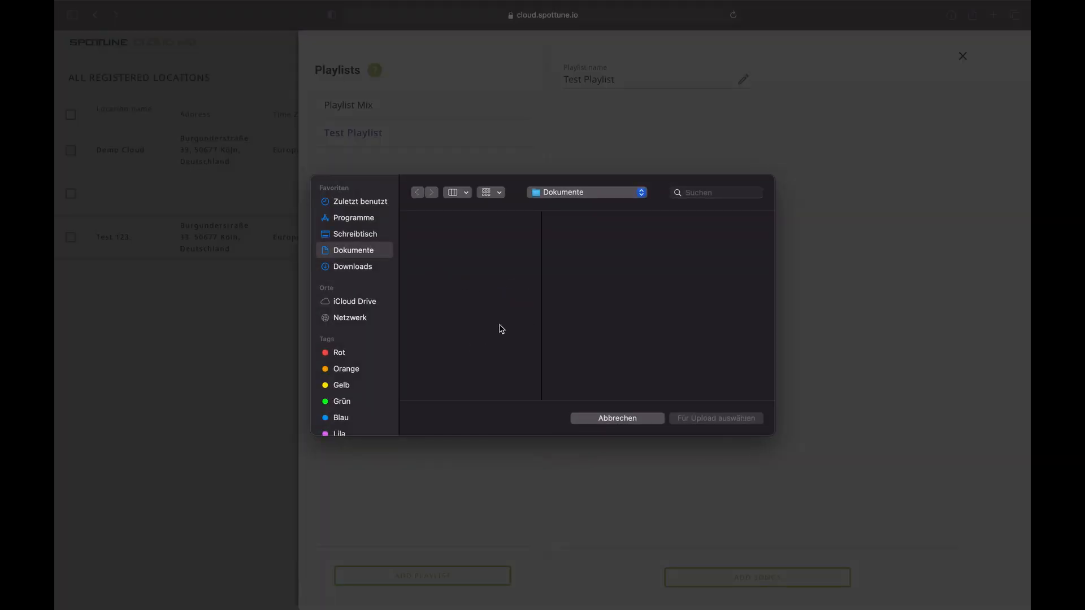
{"action": "left_click", "coordinate": [601, 418]}
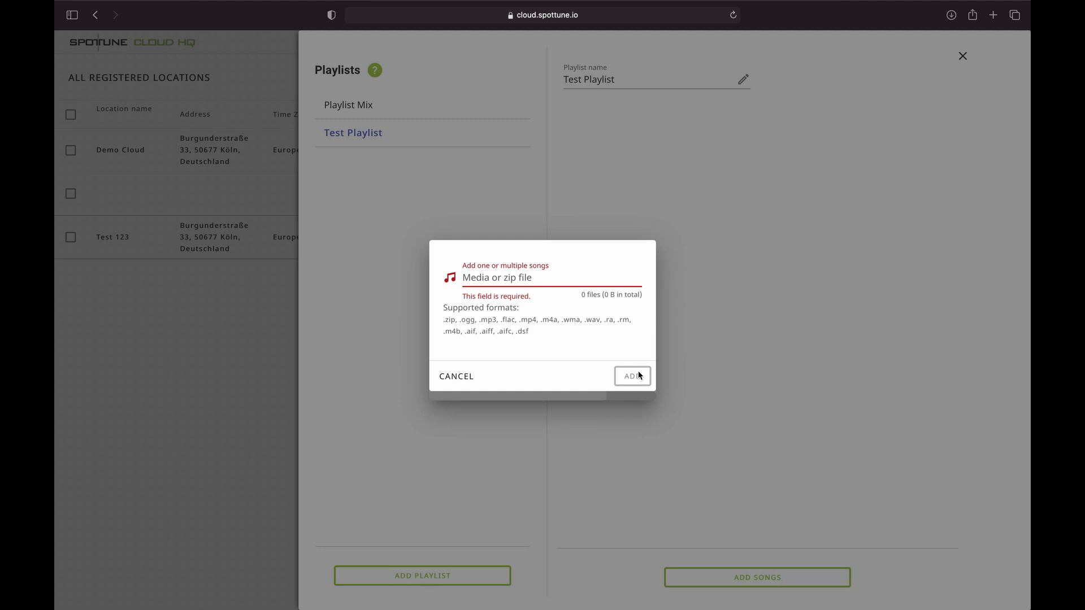
{"action": "left_click", "coordinate": [442, 381]}
- Browse Playlist Mix, view the options for song Waves, then close the playlists library
{"action": "left_click", "coordinate": [364, 107]}
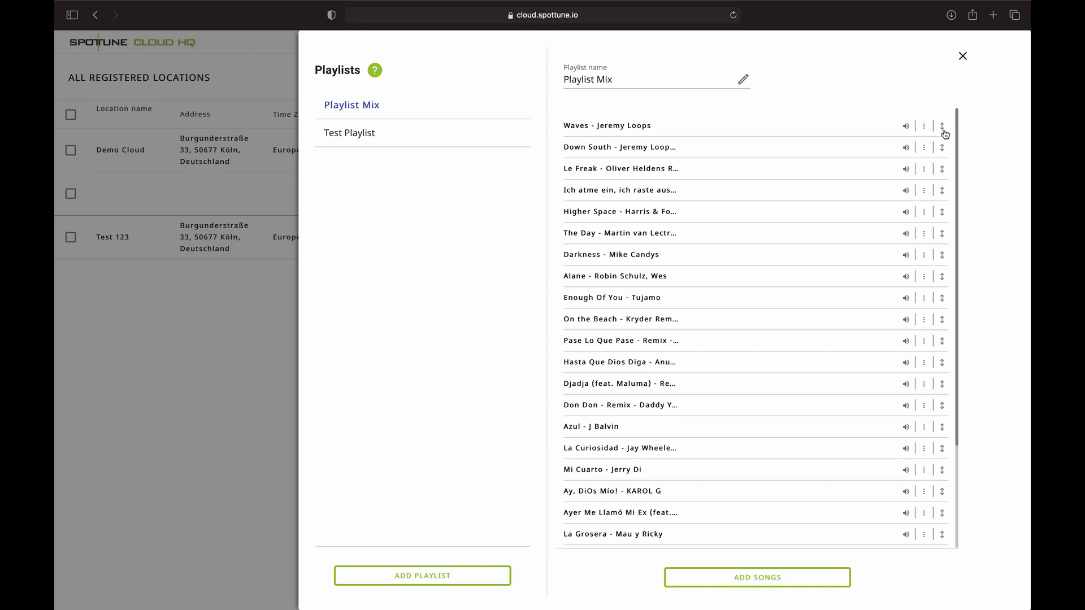
{"action": "left_click", "coordinate": [925, 126]}
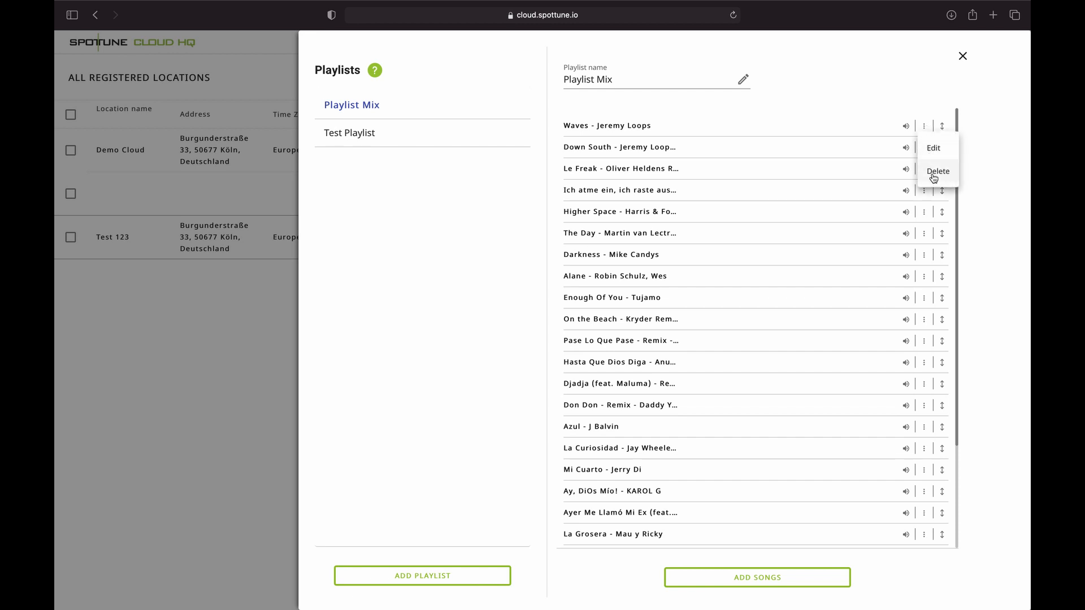
{"action": "left_click", "coordinate": [963, 59]}
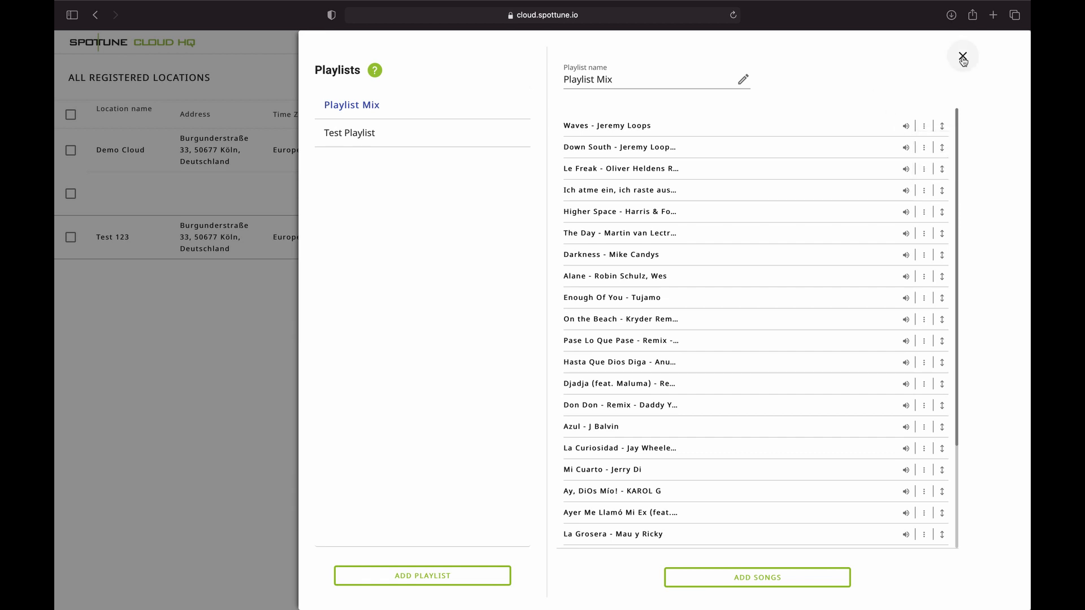
{"action": "left_click", "coordinate": [963, 57]}
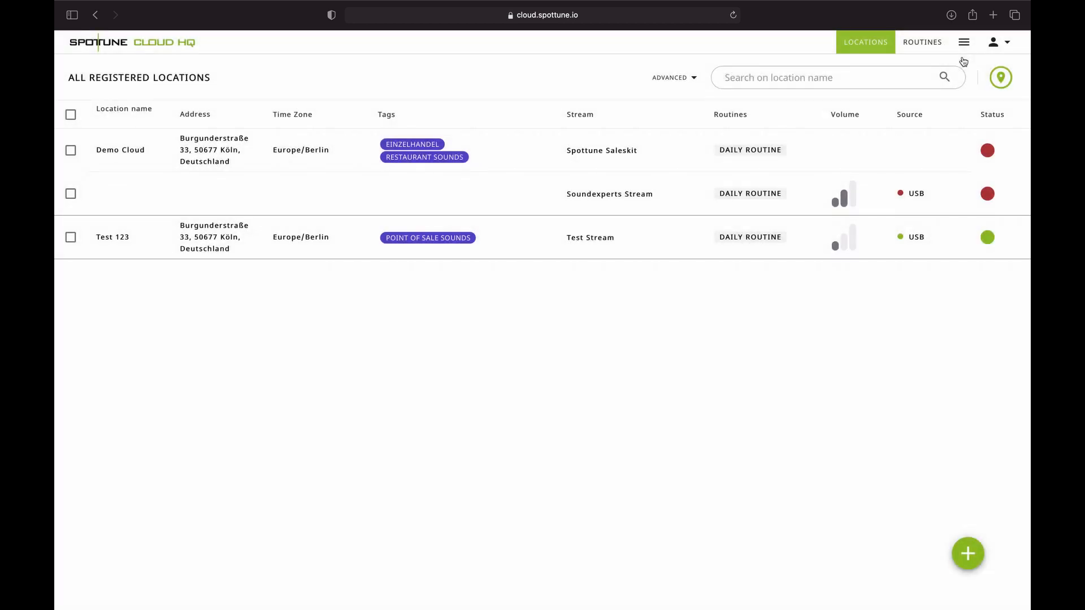
{"action": "left_click", "coordinate": [964, 43]}
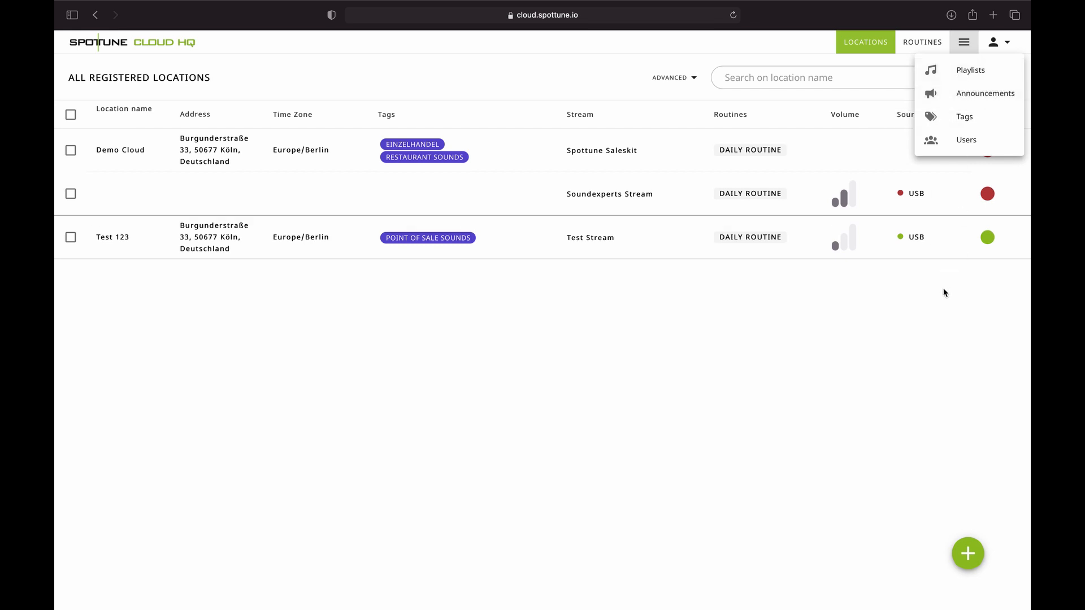
{"action": "left_click", "coordinate": [973, 95]}
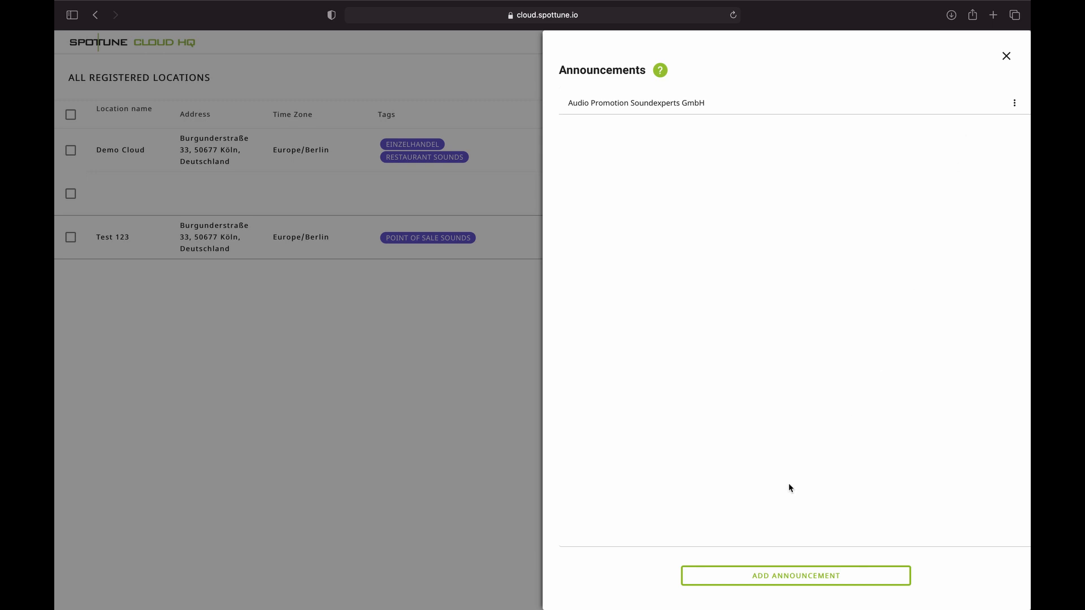
{"action": "left_click", "coordinate": [735, 577]}
{"action": "left_click", "coordinate": [735, 578]}
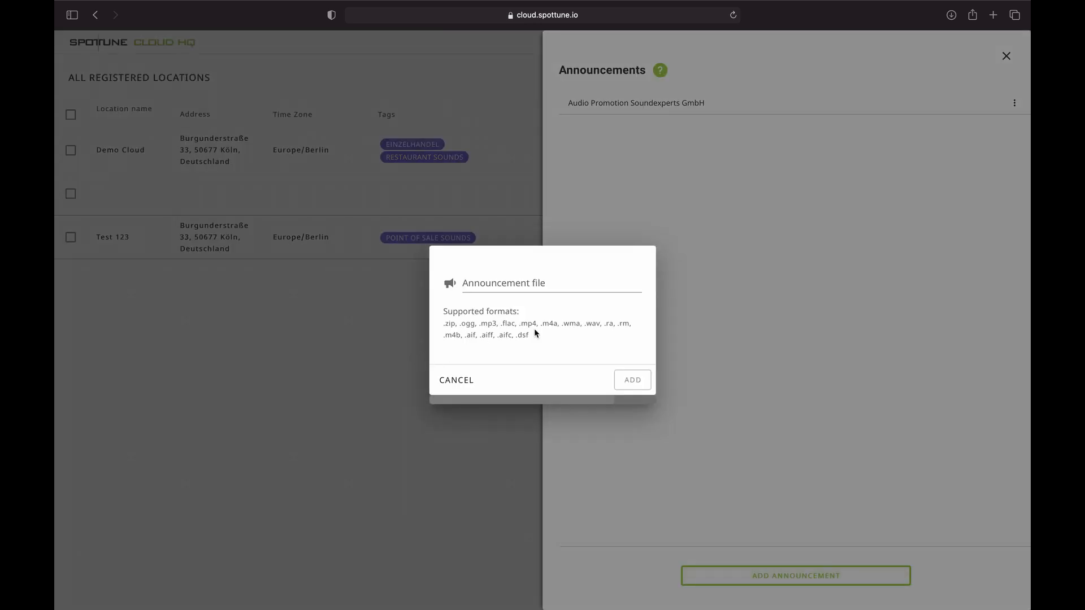
{"action": "left_click", "coordinate": [490, 286]}
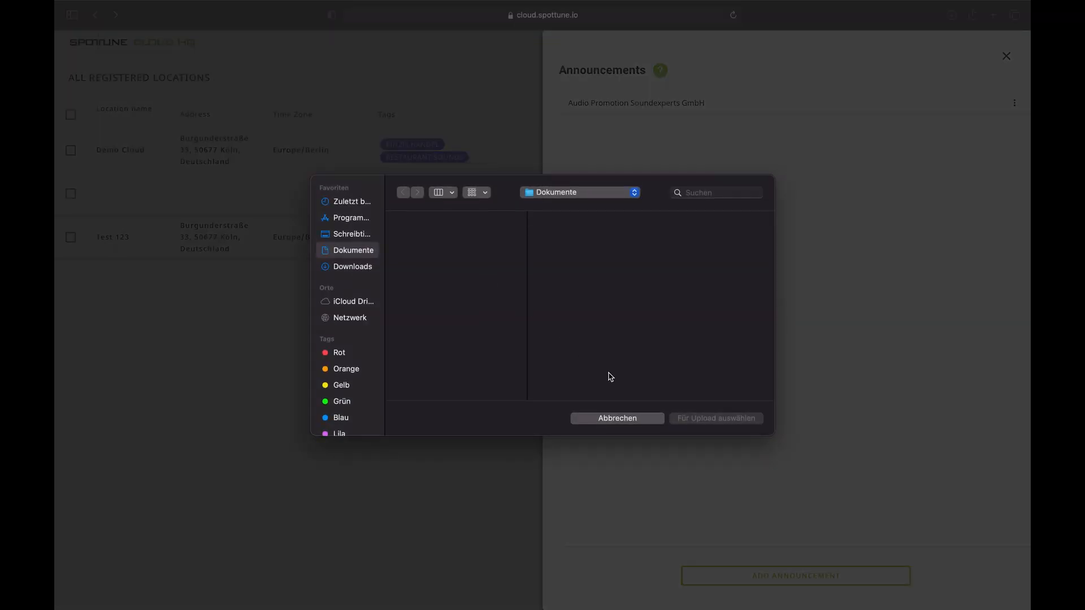
{"action": "left_click", "coordinate": [622, 426]}
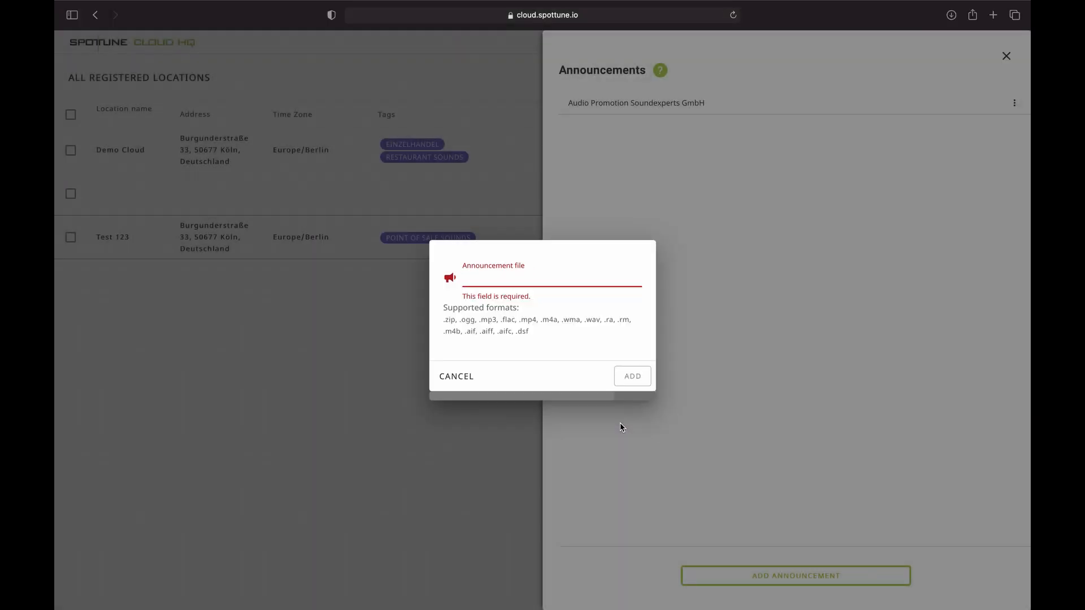
{"action": "left_click", "coordinate": [475, 377]}
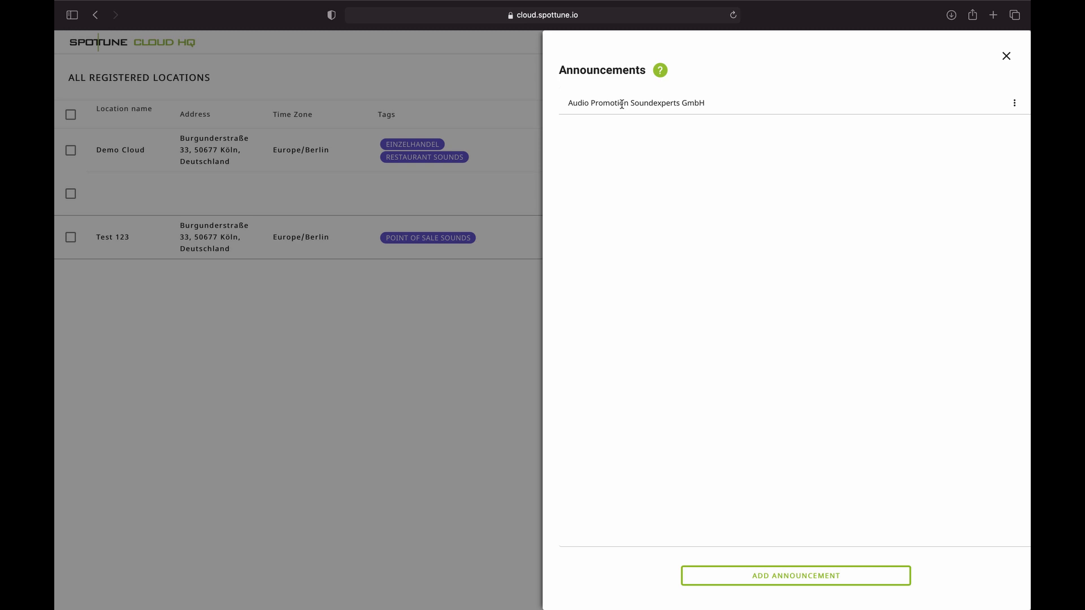
{"action": "left_click", "coordinate": [1014, 104]}
{"action": "left_click", "coordinate": [1000, 130]}
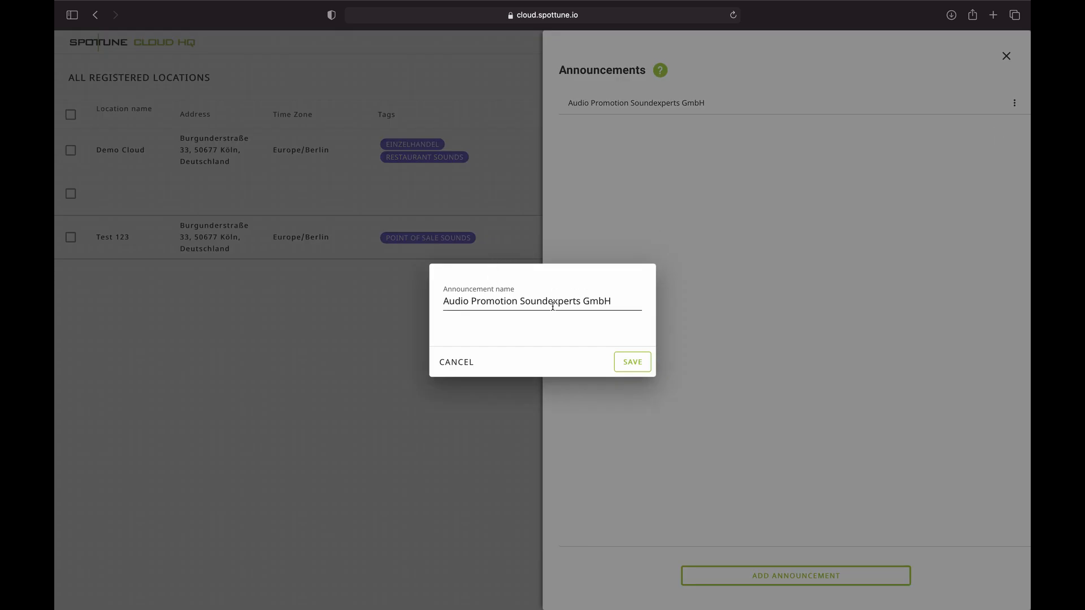
{"action": "left_click", "coordinate": [464, 362]}
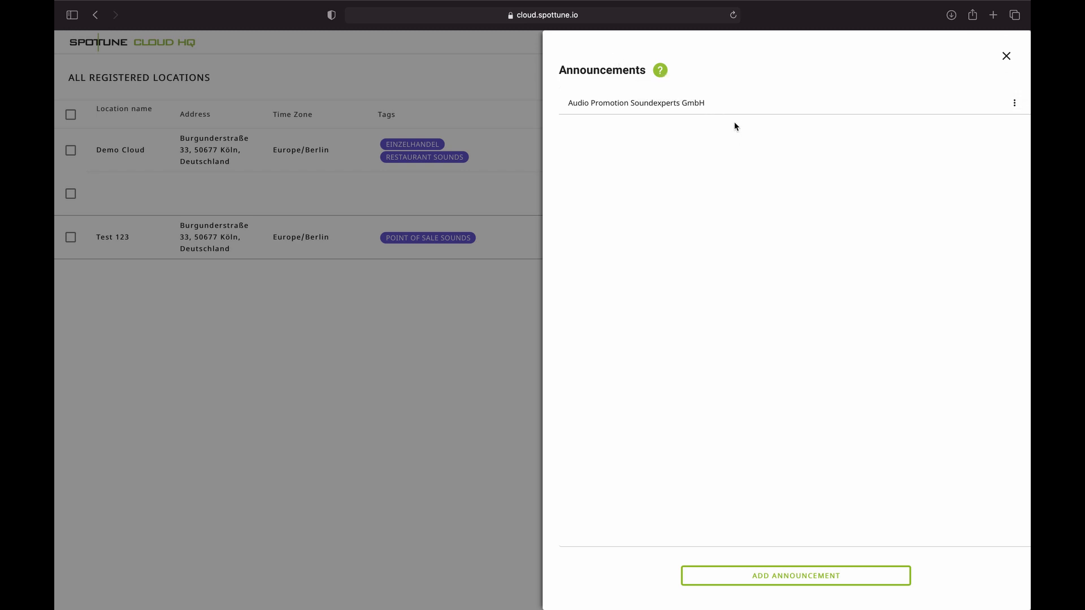
{"action": "left_click", "coordinate": [1005, 58]}
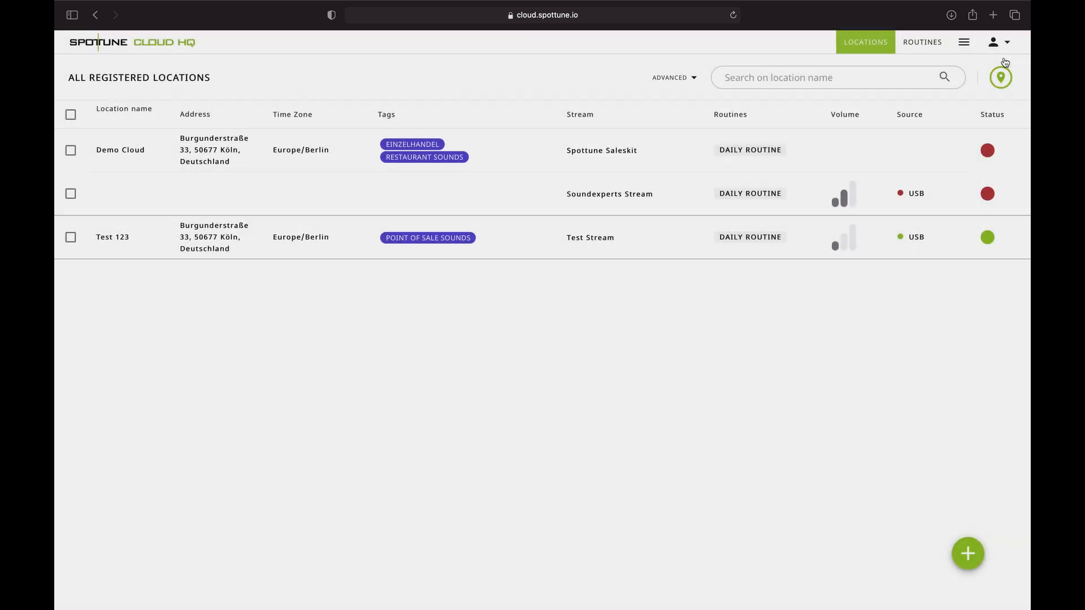
- Review the Tageszeitsteuerung routine group in the routines overview
{"action": "left_click", "coordinate": [933, 47]}
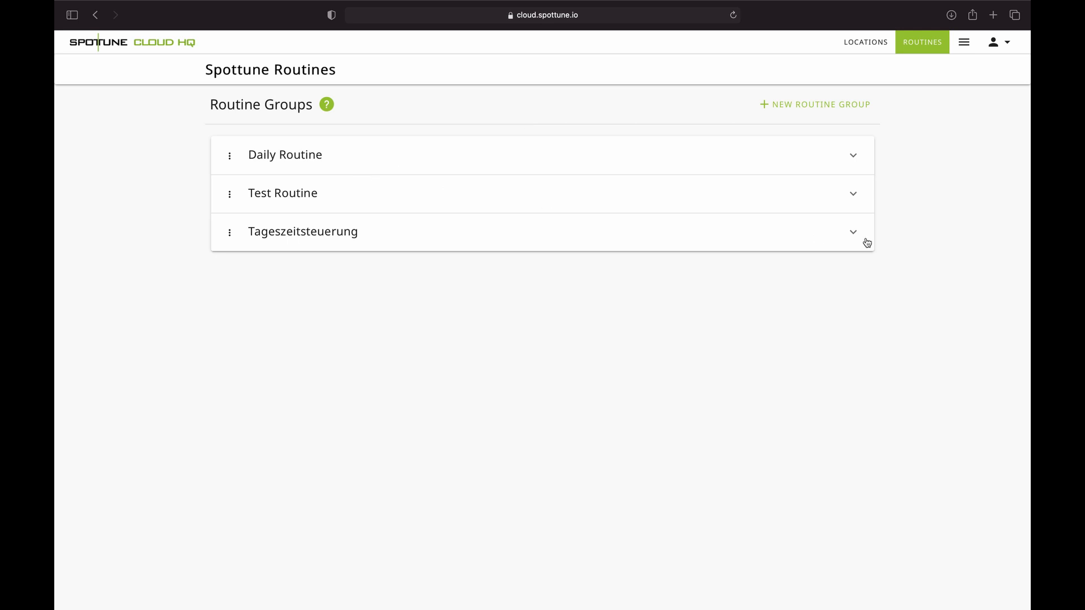
{"action": "left_click", "coordinate": [854, 234]}
{"action": "triple_click", "coordinate": [615, 506]}
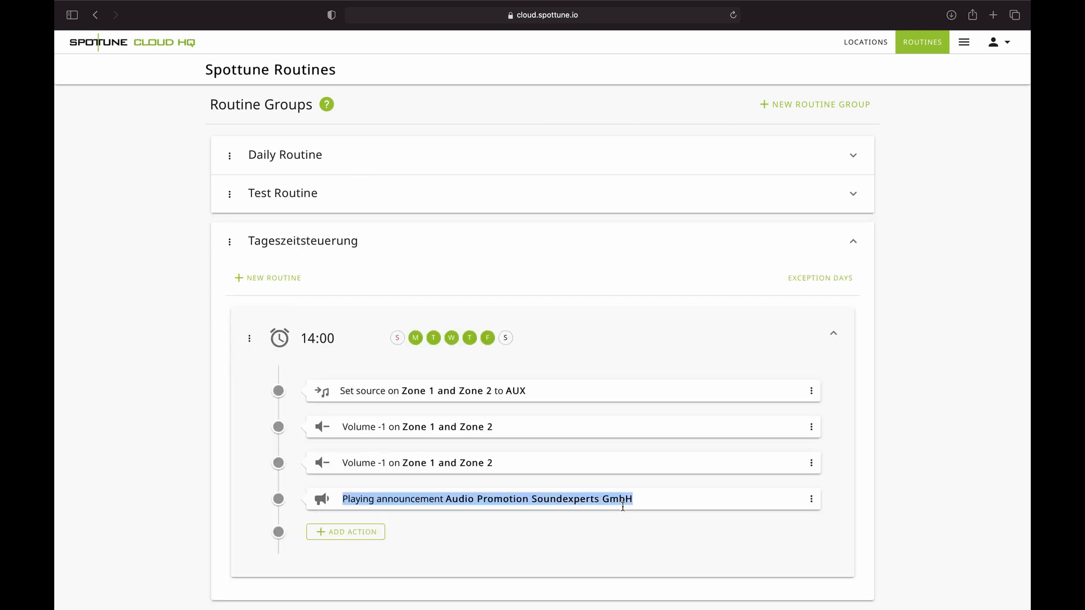
- Create a tag named 'Baumarkt' in the tag library, then close it
{"action": "left_click", "coordinate": [963, 50]}
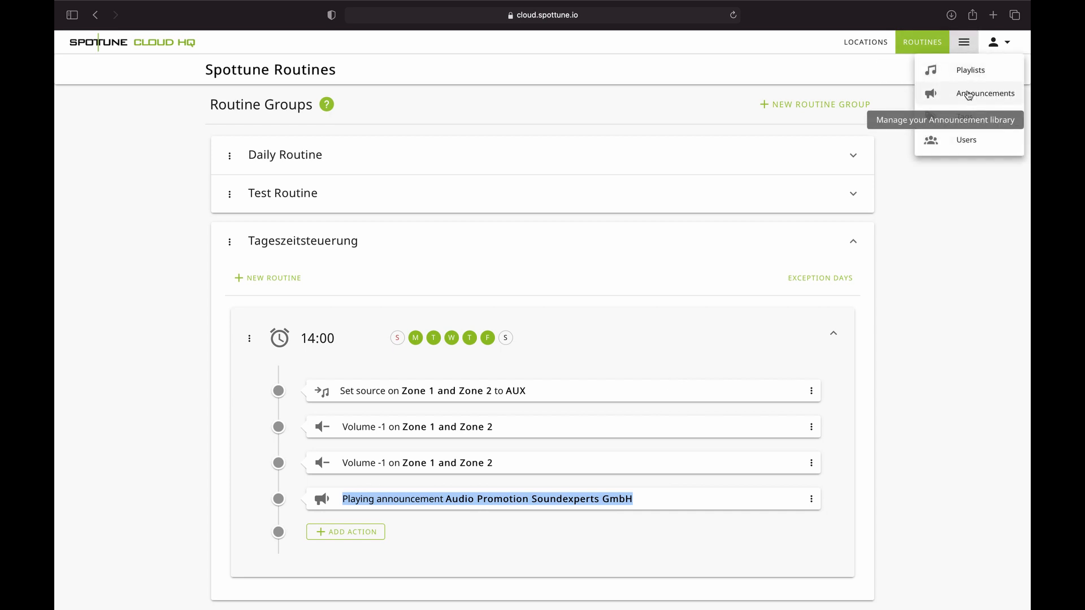
{"action": "left_click", "coordinate": [964, 117]}
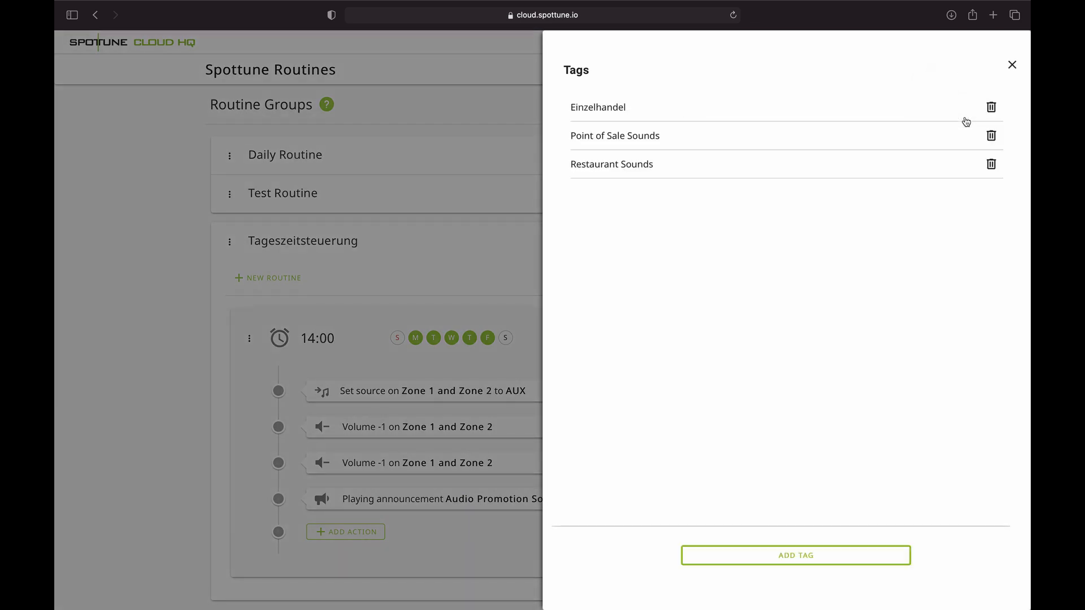
{"action": "left_click", "coordinate": [774, 559]}
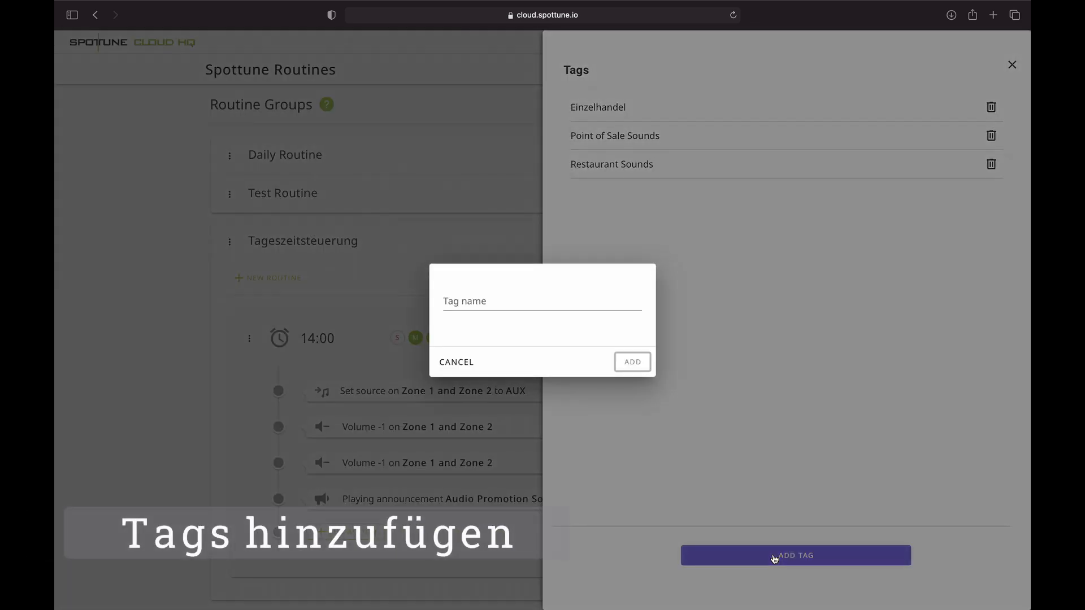
{"action": "left_click", "coordinate": [457, 303]}
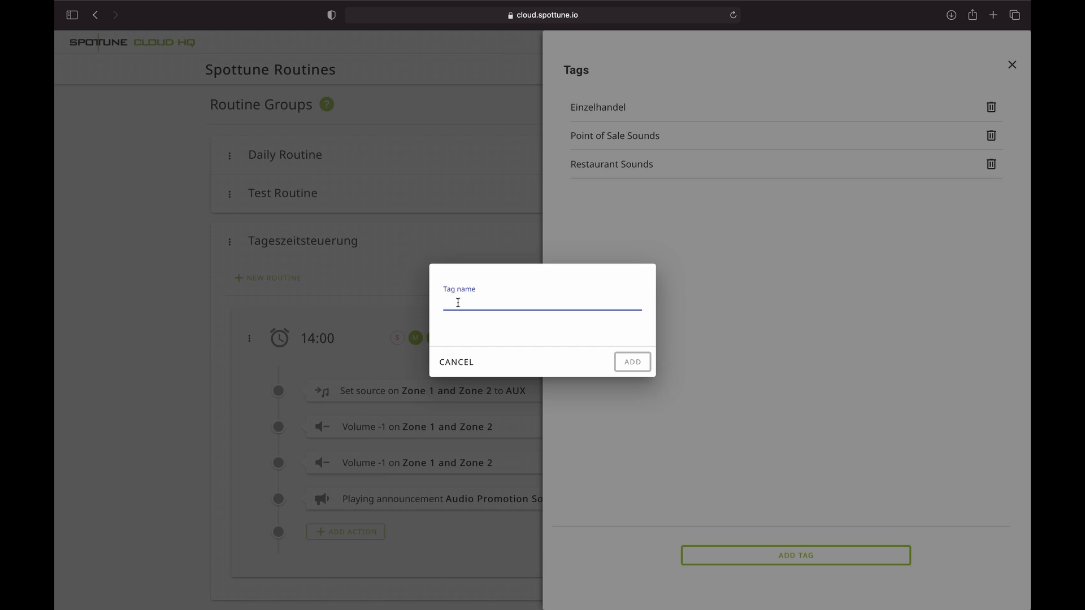
{"action": "type", "text": "Baumarkt"}
{"action": "left_click", "coordinate": [634, 364]}
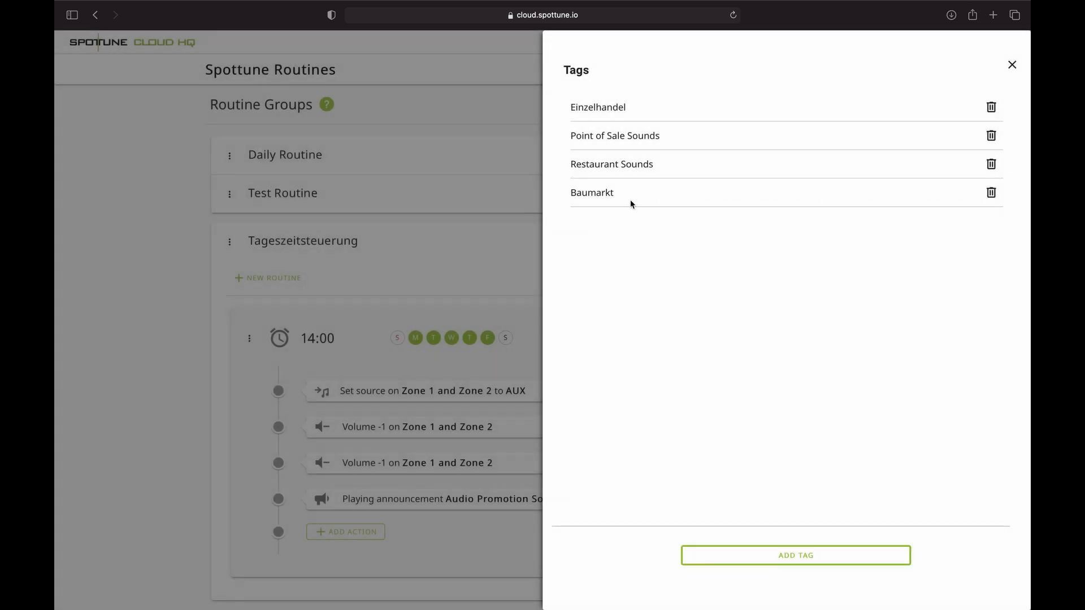
{"action": "left_click", "coordinate": [1011, 68]}
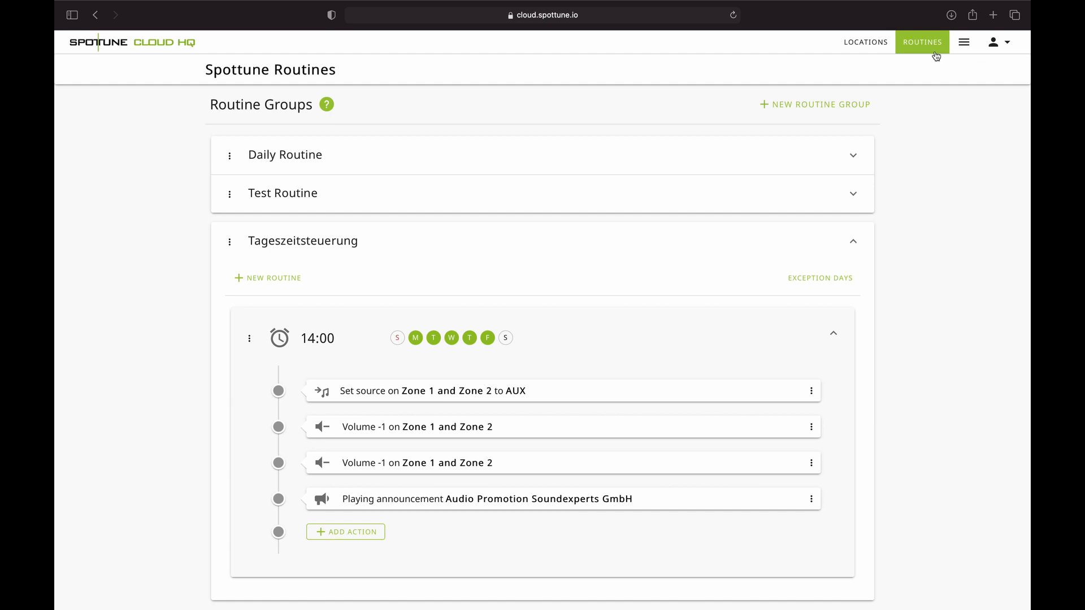
- Assign the Baumarkt tag to location Test 123 and save
{"action": "left_click", "coordinate": [873, 42]}
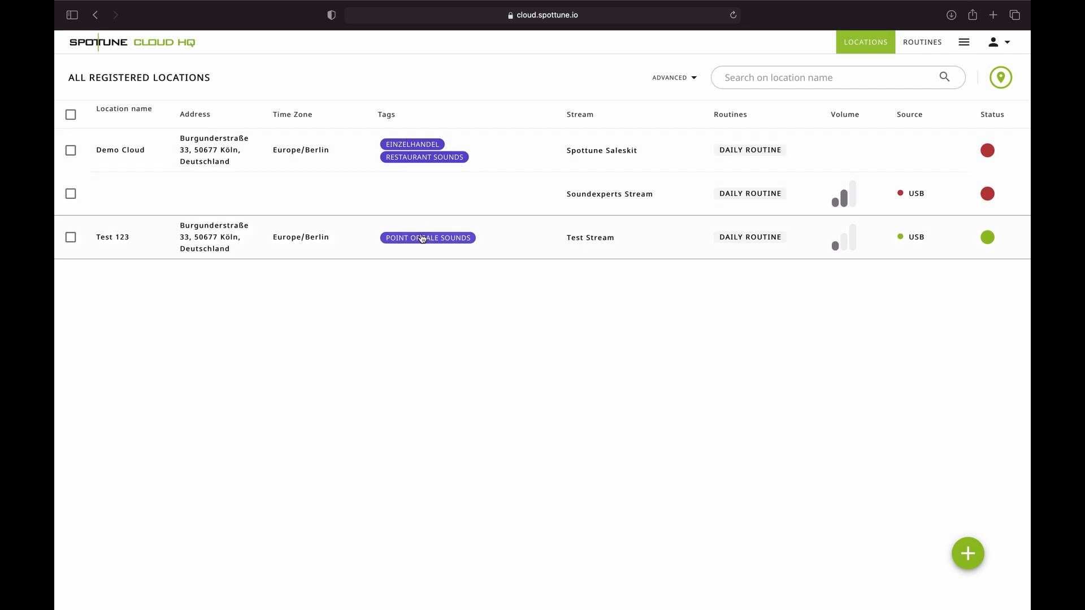
{"action": "left_click", "coordinate": [71, 237]}
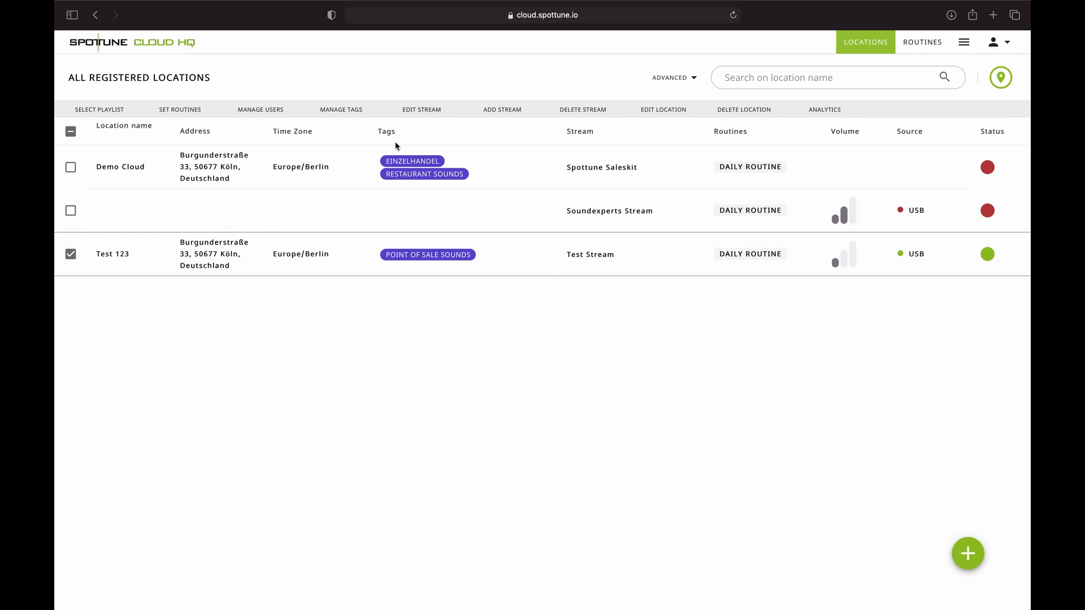
{"action": "left_click", "coordinate": [344, 110]}
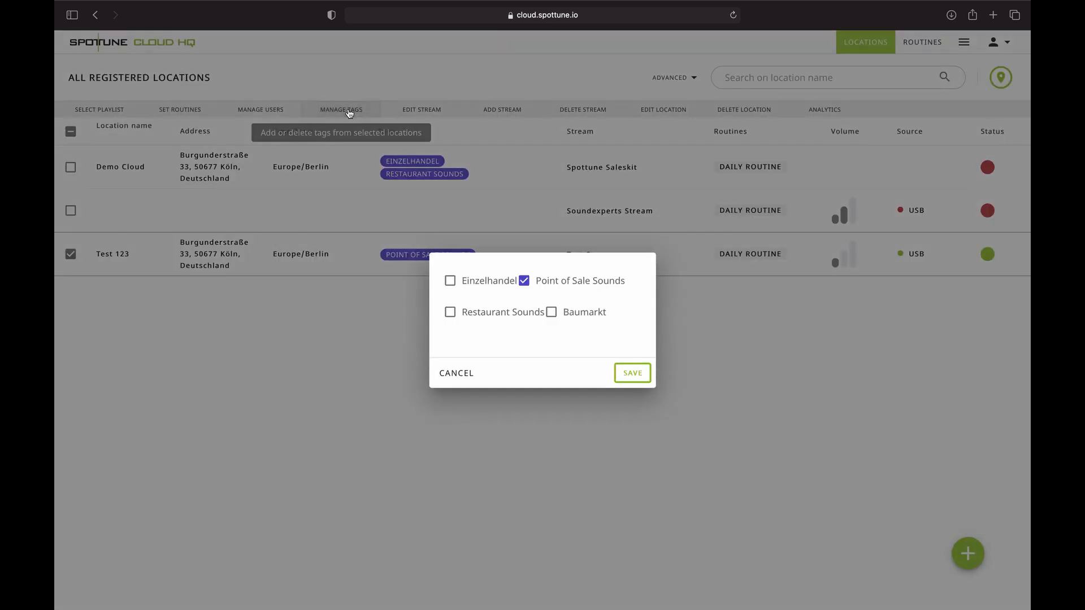
{"action": "left_click", "coordinate": [551, 313]}
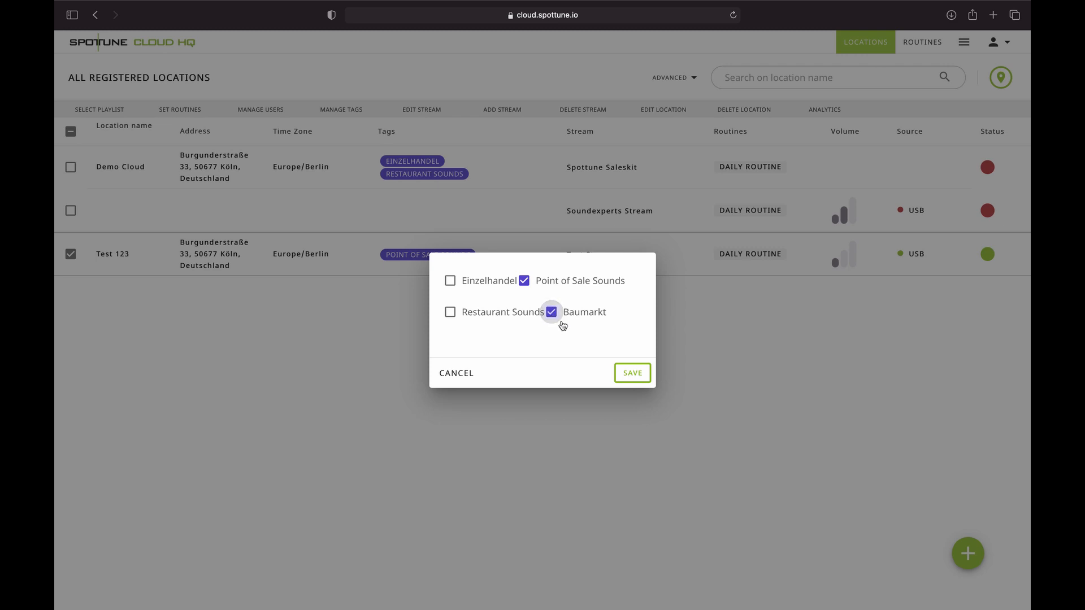
{"action": "left_click", "coordinate": [624, 374]}
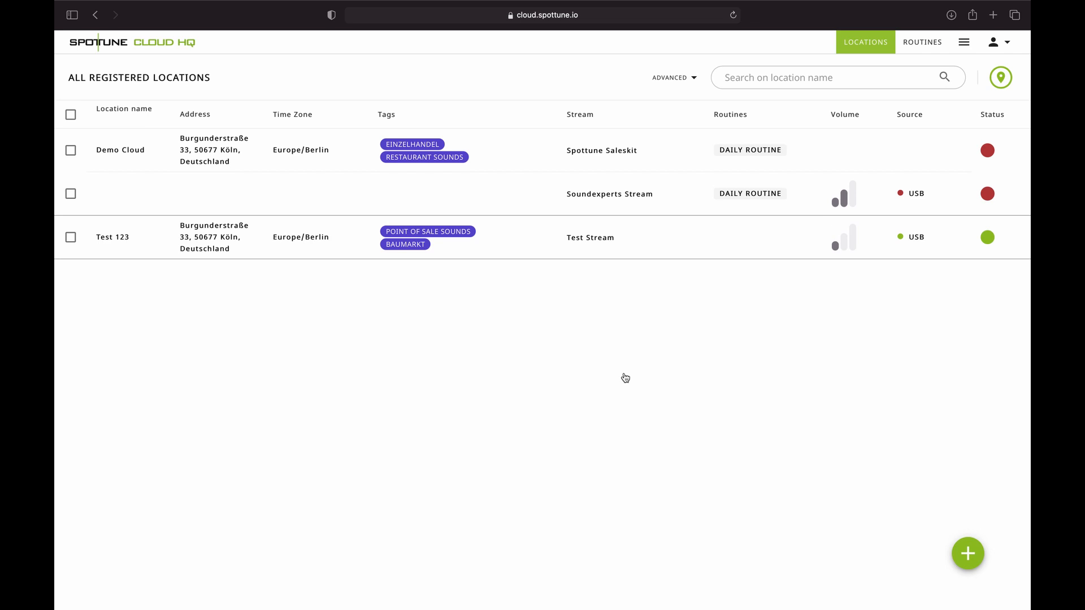
- Review the HQ Users list, then select location Test 123 in the locations table
{"action": "left_click", "coordinate": [964, 42]}
{"action": "left_click", "coordinate": [961, 140]}
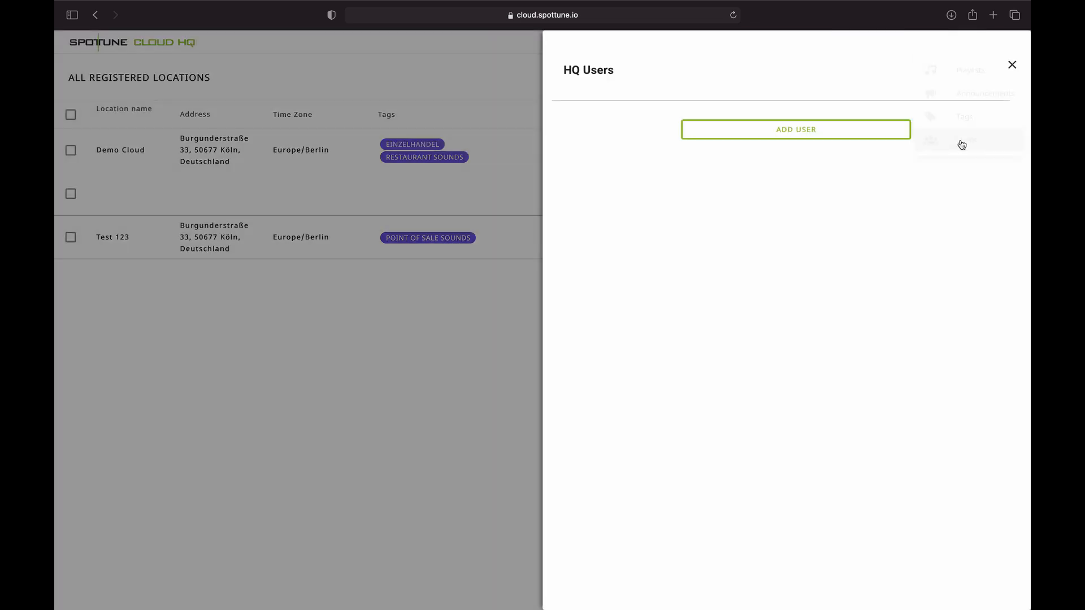
{"action": "left_click_drag", "start_coordinate": [565, 72], "coordinate": [614, 72]}
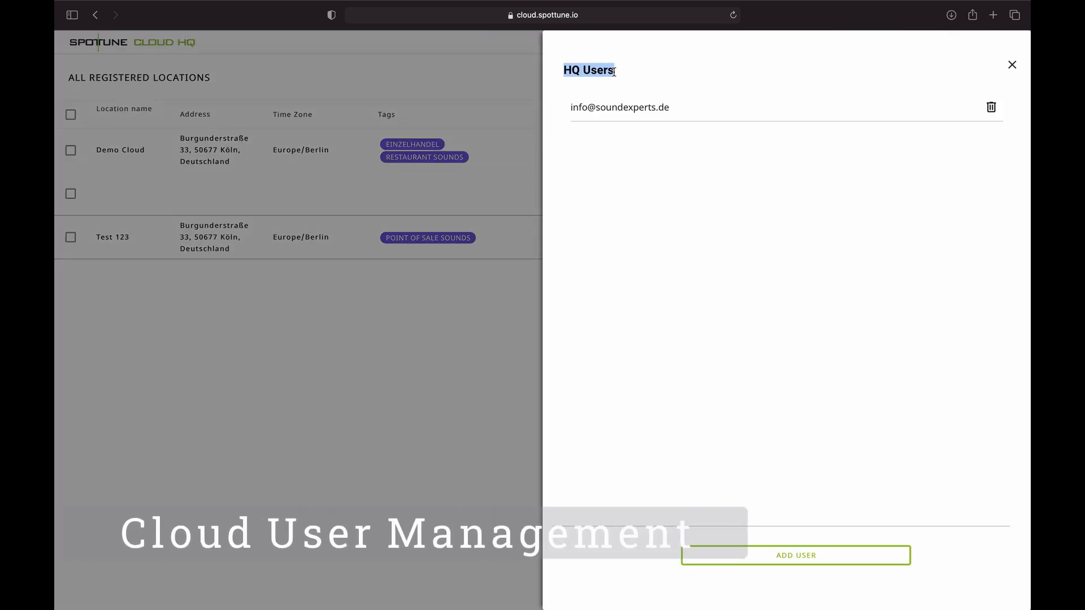
{"action": "left_click", "coordinate": [614, 145]}
{"action": "left_click_drag", "start_coordinate": [572, 107], "coordinate": [666, 111]}
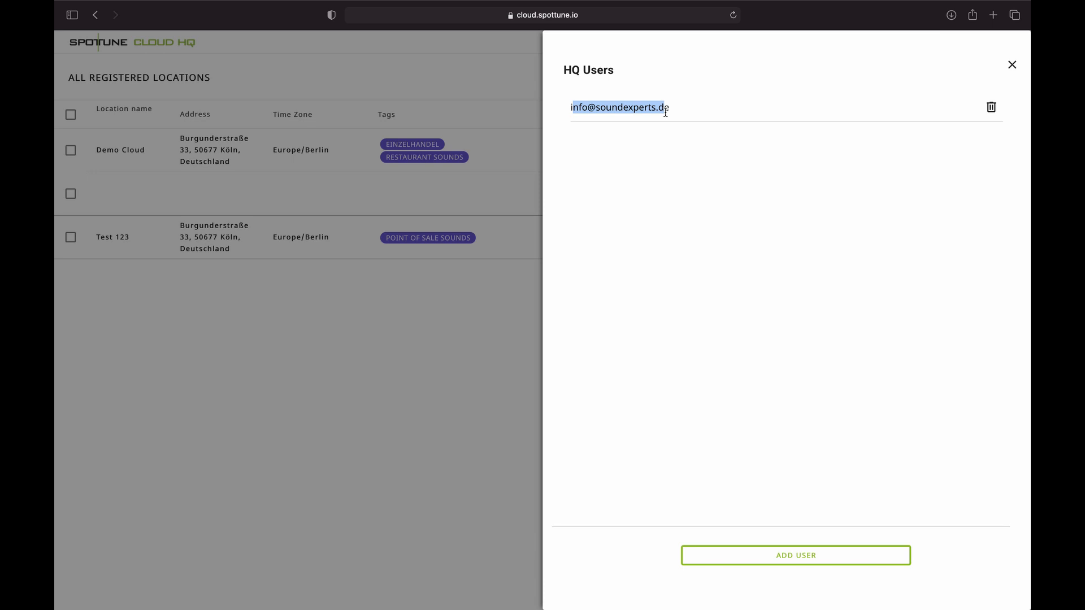
{"action": "left_click", "coordinate": [696, 157]}
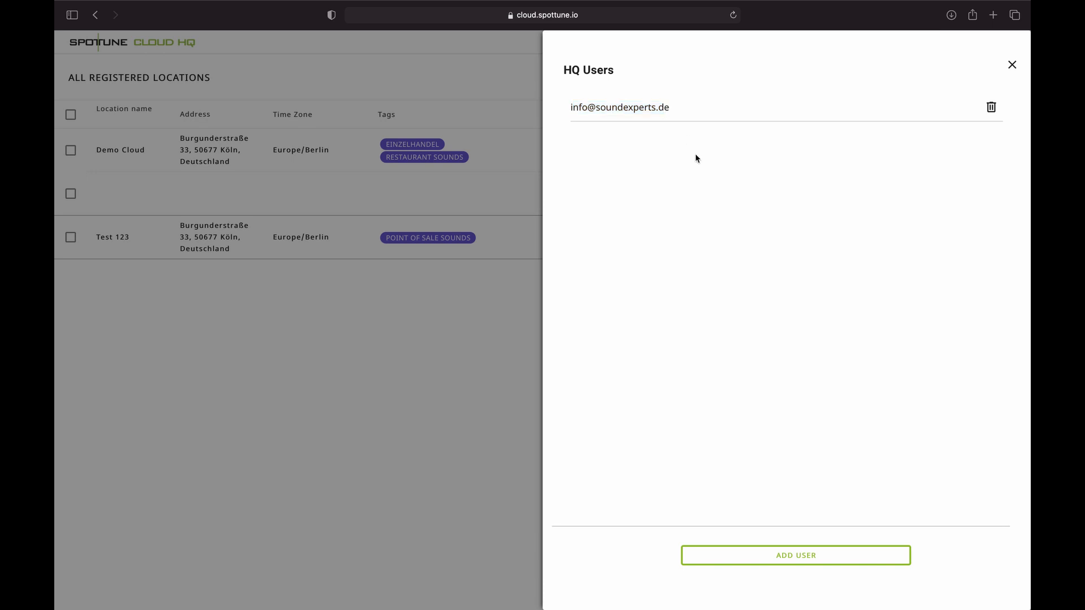
{"action": "left_click", "coordinate": [1011, 66]}
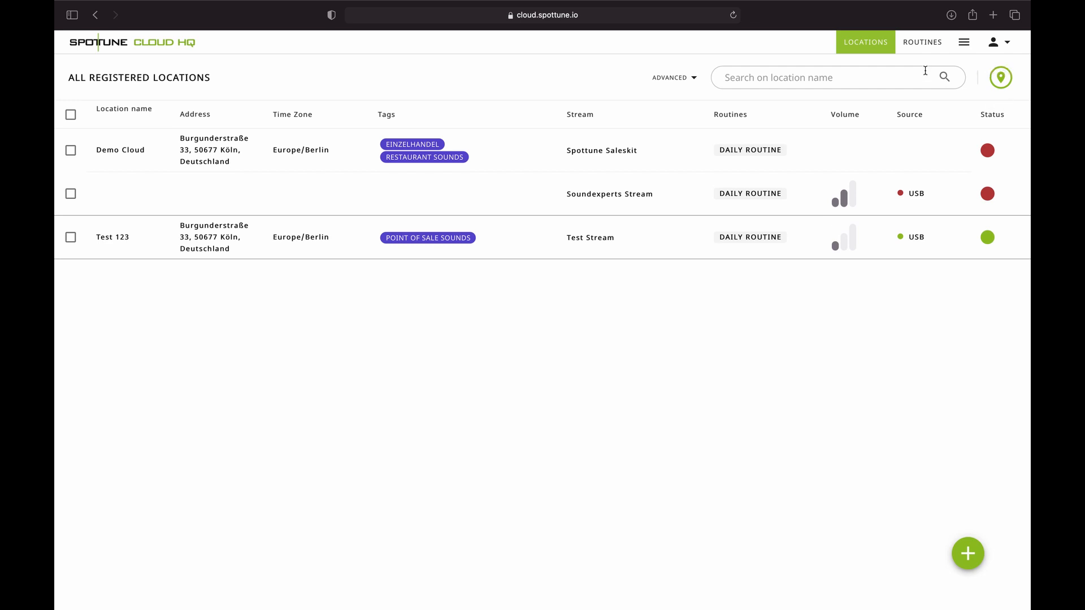
{"action": "left_click", "coordinate": [70, 237]}
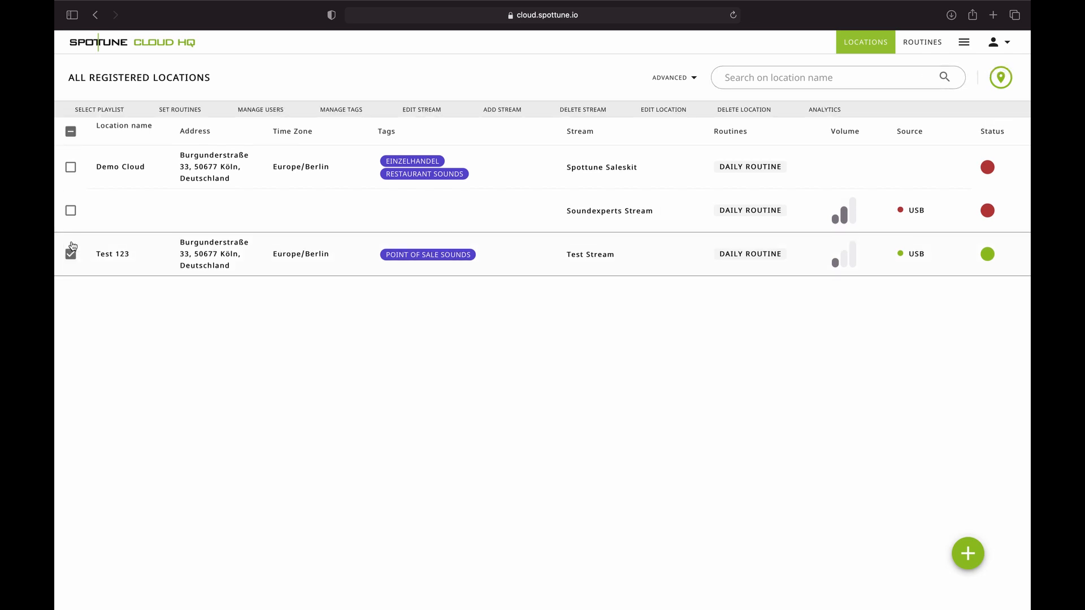
{"action": "left_click", "coordinate": [280, 109]}
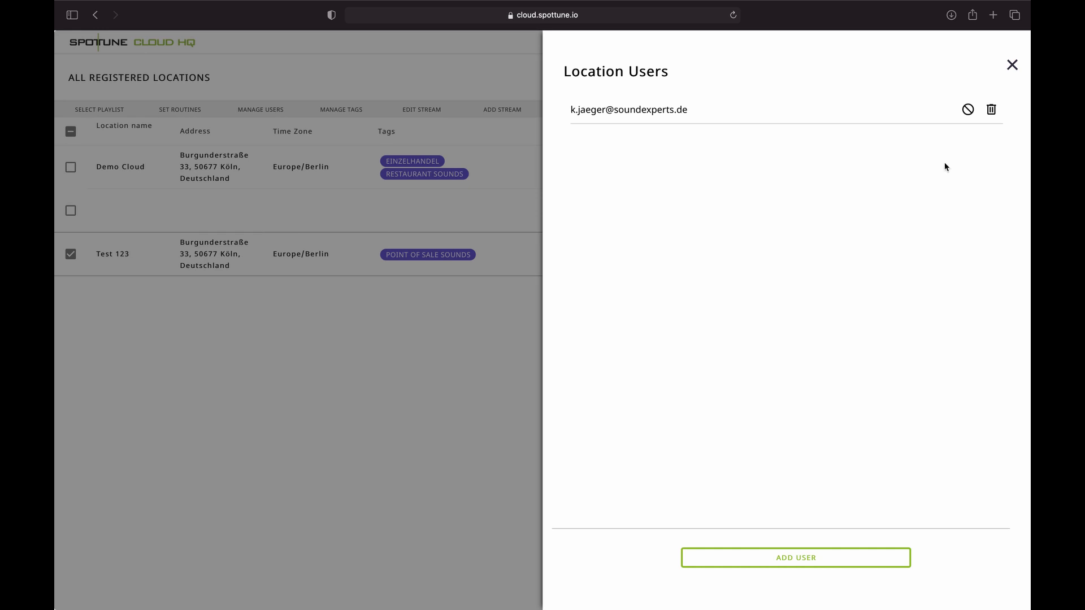
{"action": "left_click", "coordinate": [1012, 66]}
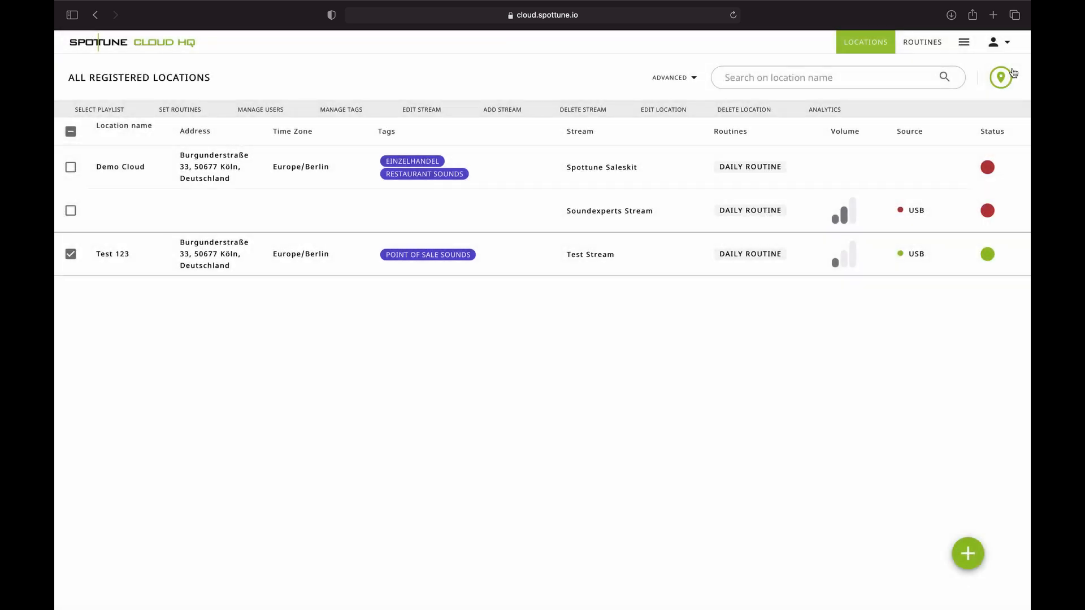
{"action": "left_click", "coordinate": [964, 41]}
{"action": "left_click", "coordinate": [962, 140]}
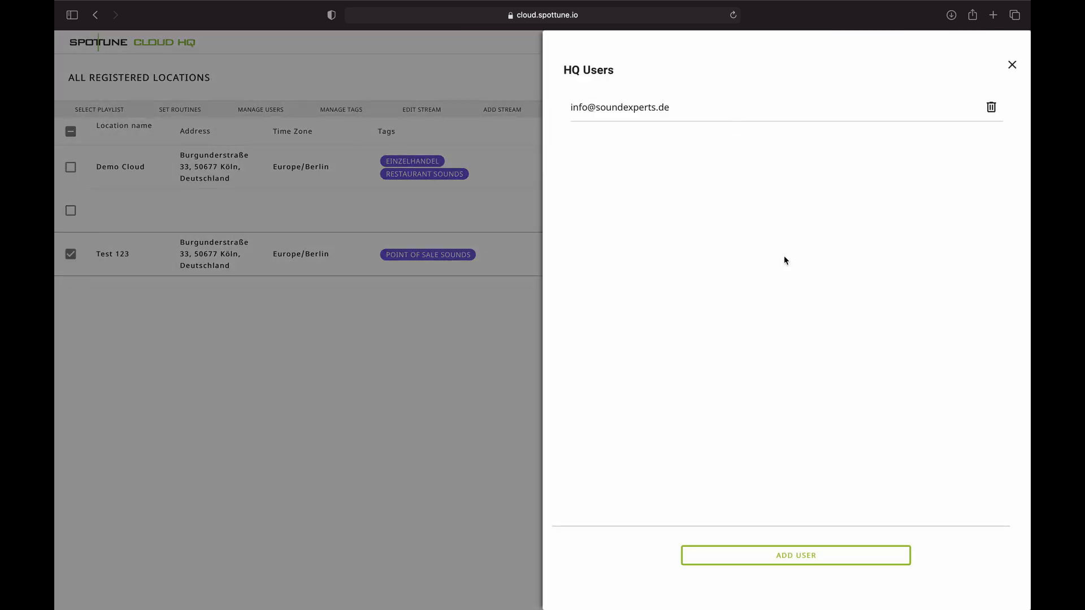
{"action": "left_click", "coordinate": [1011, 65]}
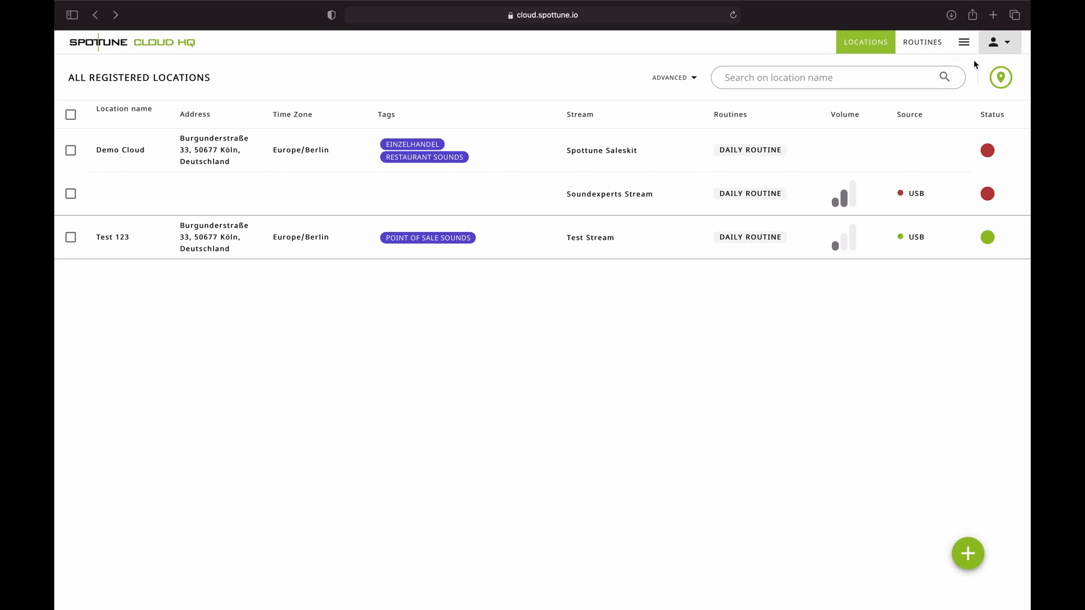
{"action": "left_click", "coordinate": [1006, 45]}
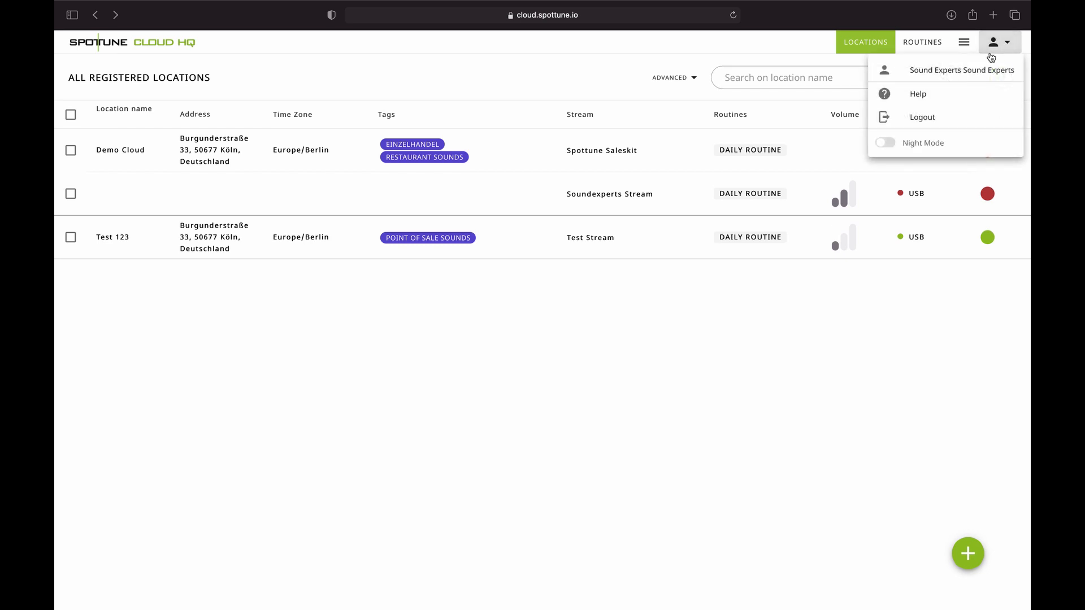
{"action": "left_click", "coordinate": [959, 70]}
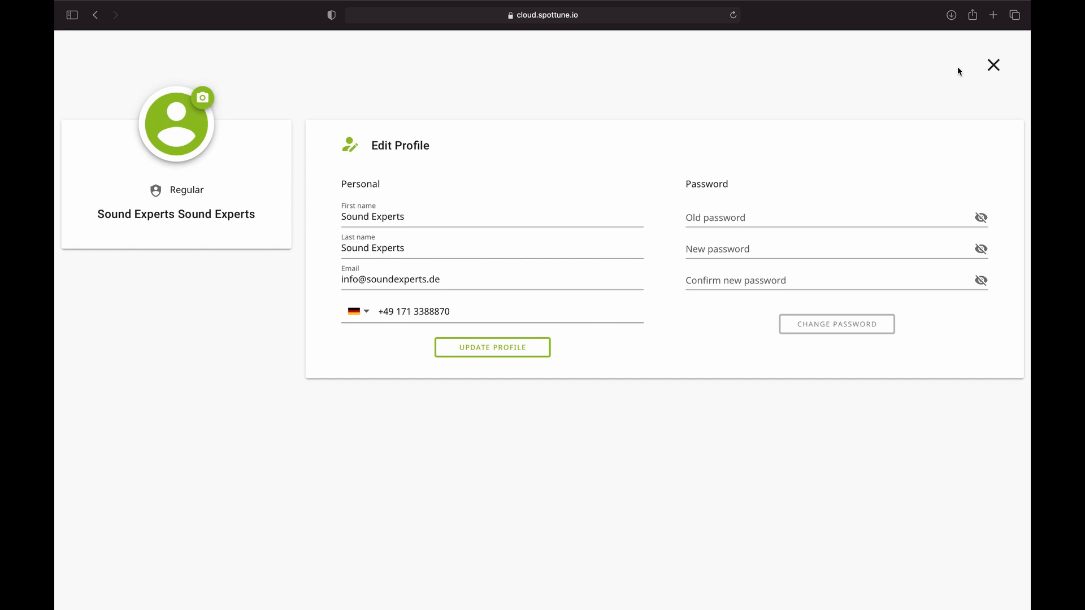
{"action": "left_click", "coordinate": [993, 65]}
{"action": "left_click", "coordinate": [1006, 46]}
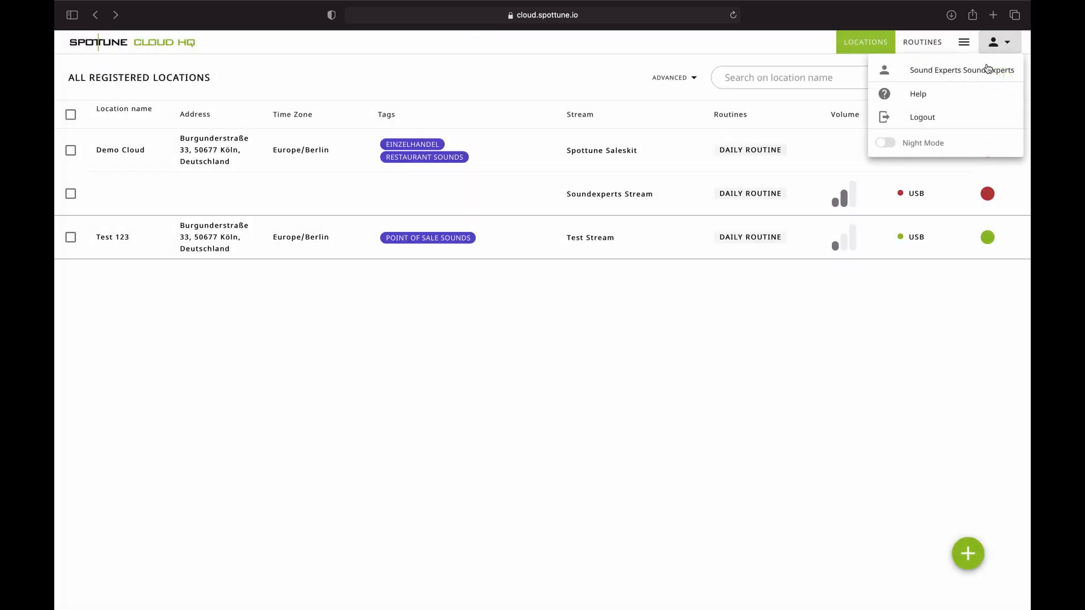
{"action": "left_click", "coordinate": [914, 95]}
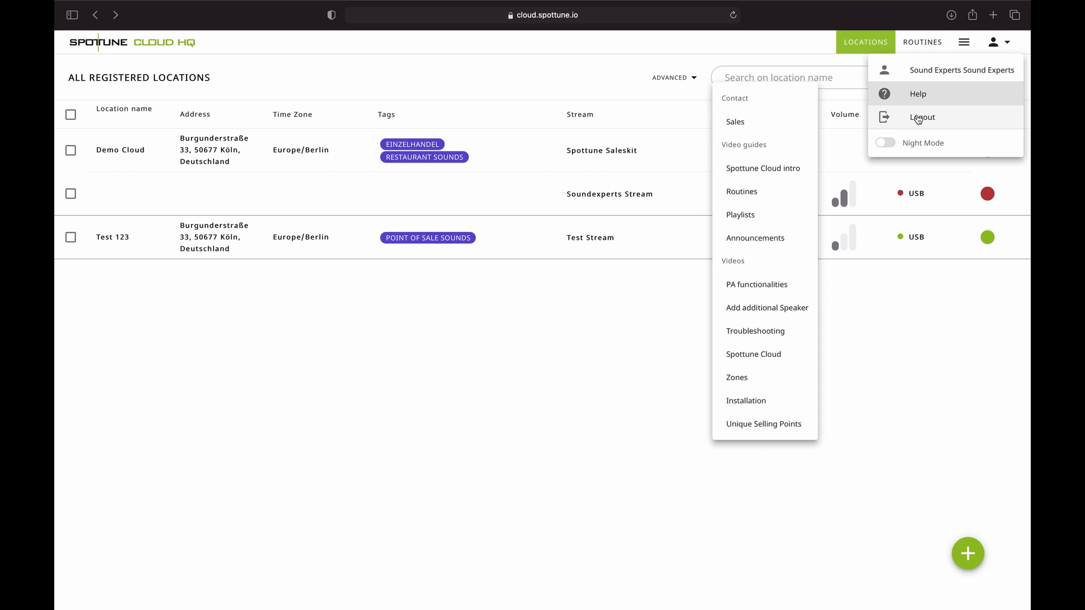
{"action": "left_click", "coordinate": [885, 143]}
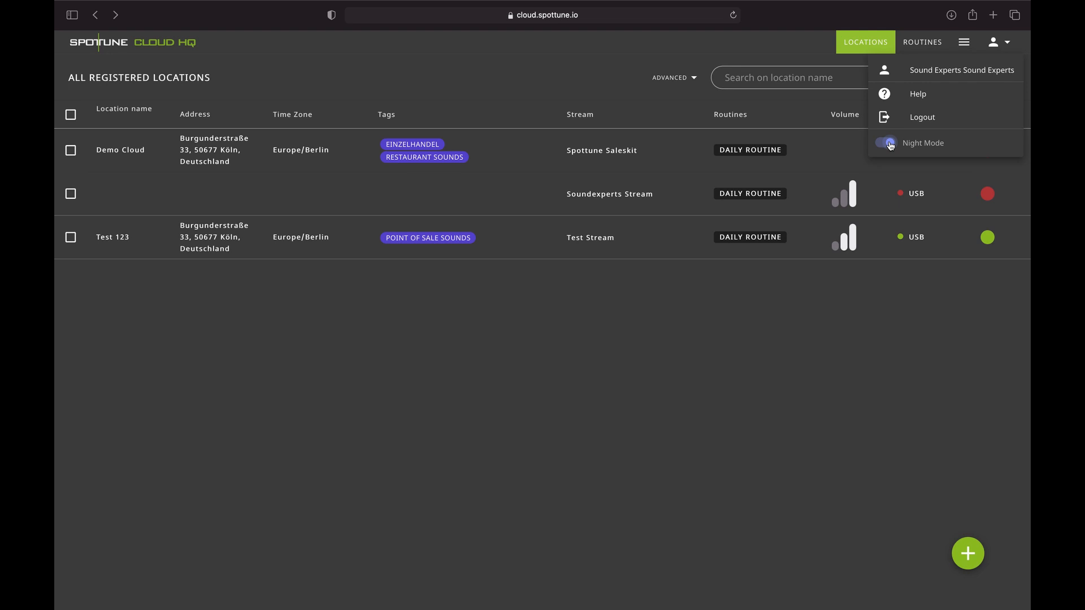
{"action": "left_click", "coordinate": [885, 143]}
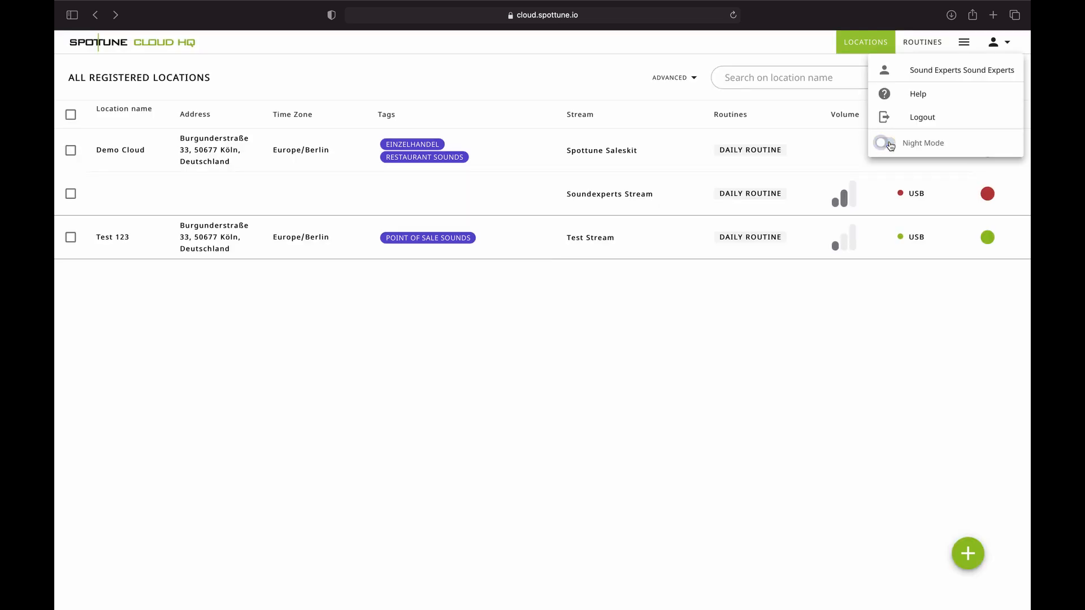
{"action": "left_click", "coordinate": [507, 87]}
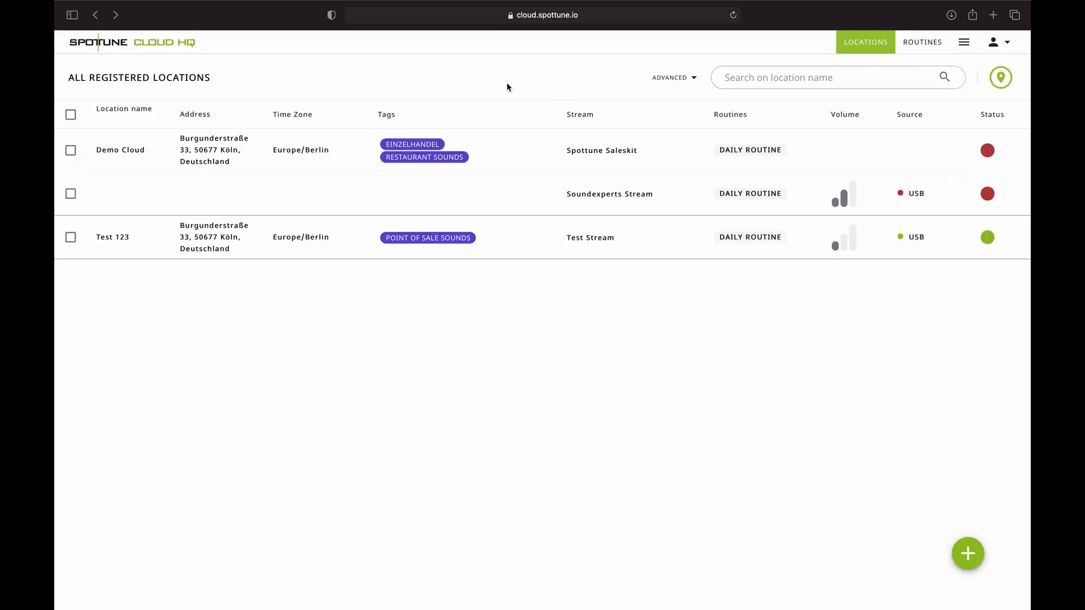
- Show the locations on the map, pan to Europe, and zoom into Germany's 2-location cluster
{"action": "left_click", "coordinate": [1000, 78]}
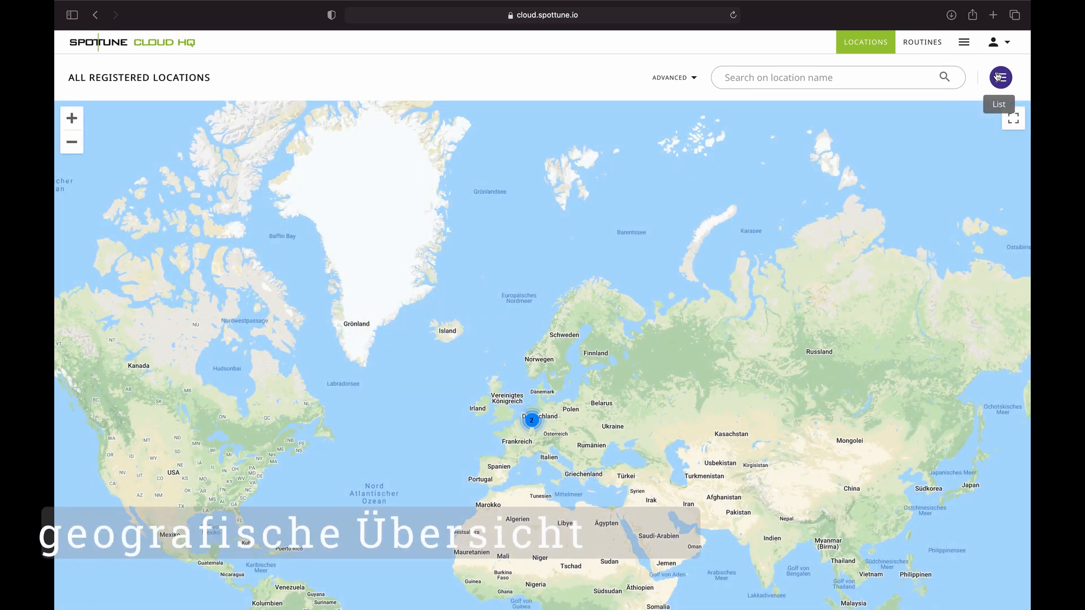
{"action": "left_click_drag", "start_coordinate": [541, 439], "coordinate": [532, 347]}
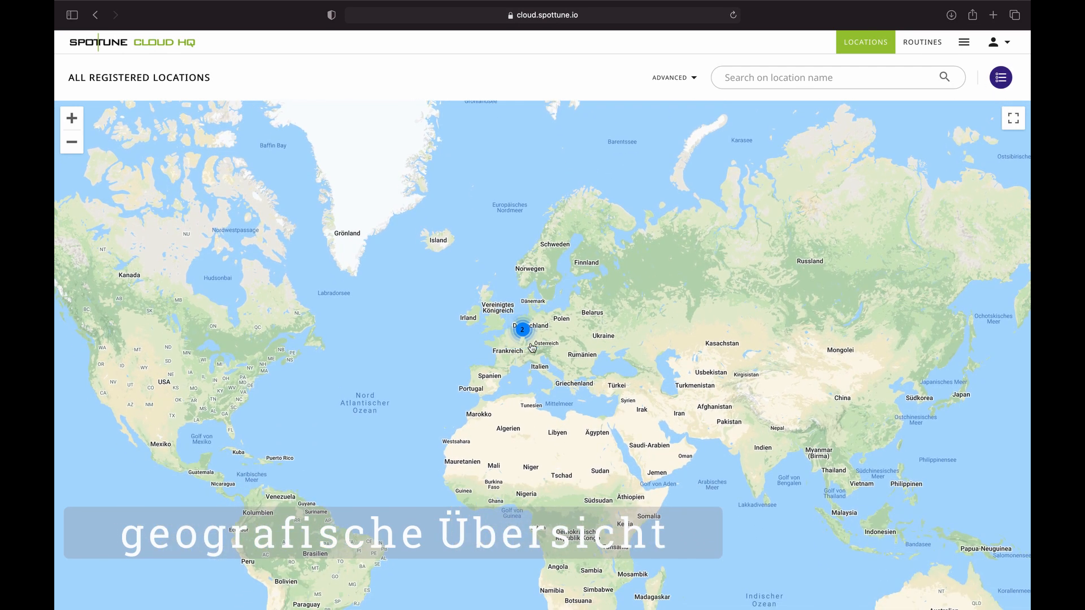
{"action": "left_click", "coordinate": [523, 330]}
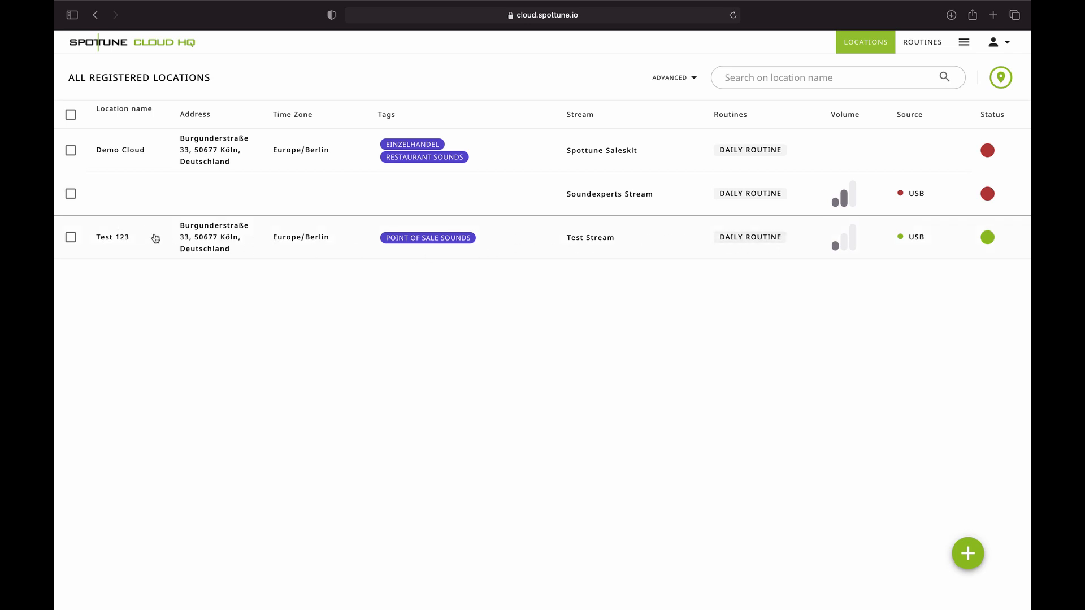
- Replace Daily Routine with the Tageszeitsteuerung routine on Test 123 and save it
{"action": "left_click", "coordinate": [70, 239]}
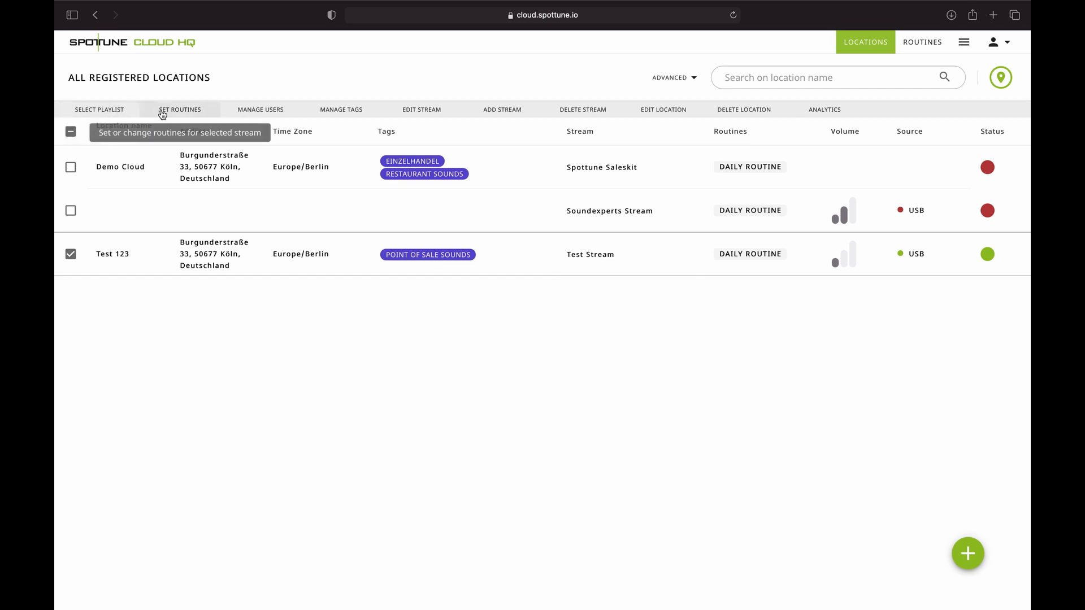
{"action": "left_click", "coordinate": [195, 112]}
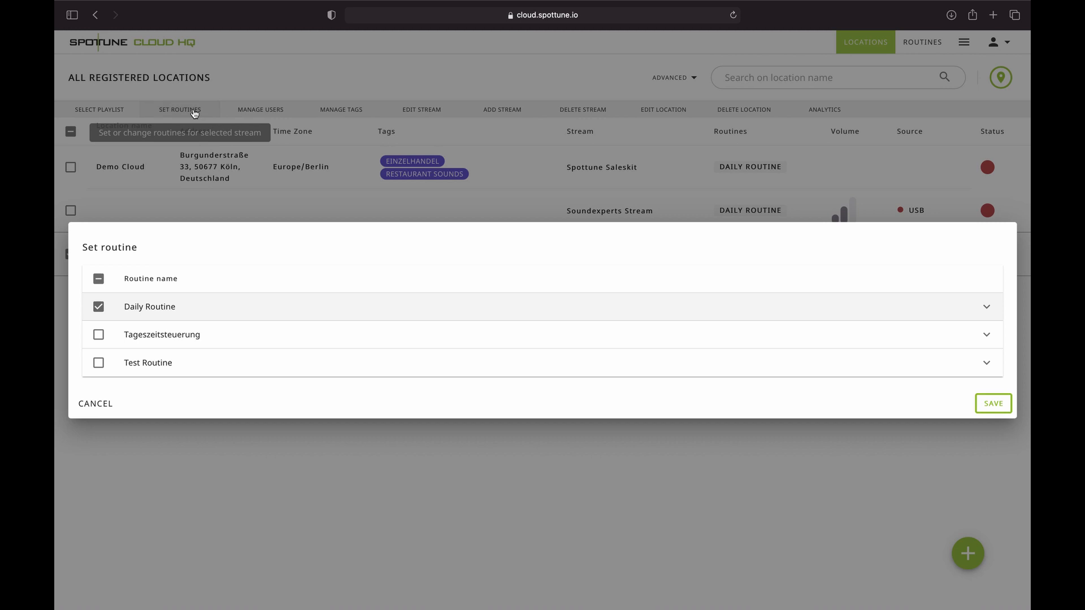
{"action": "left_click", "coordinate": [99, 310]}
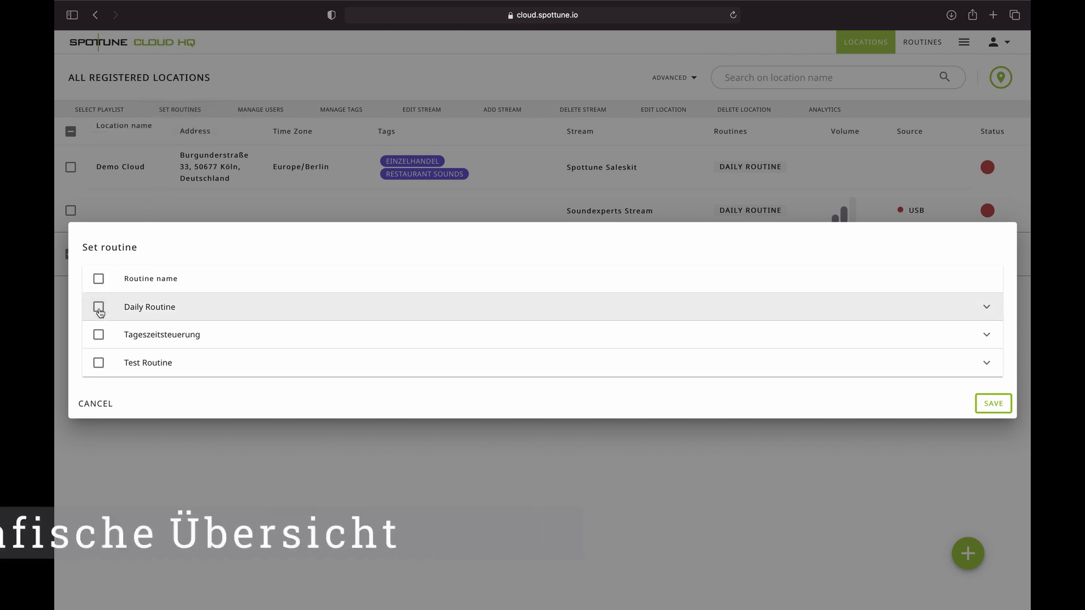
{"action": "left_click", "coordinate": [98, 336]}
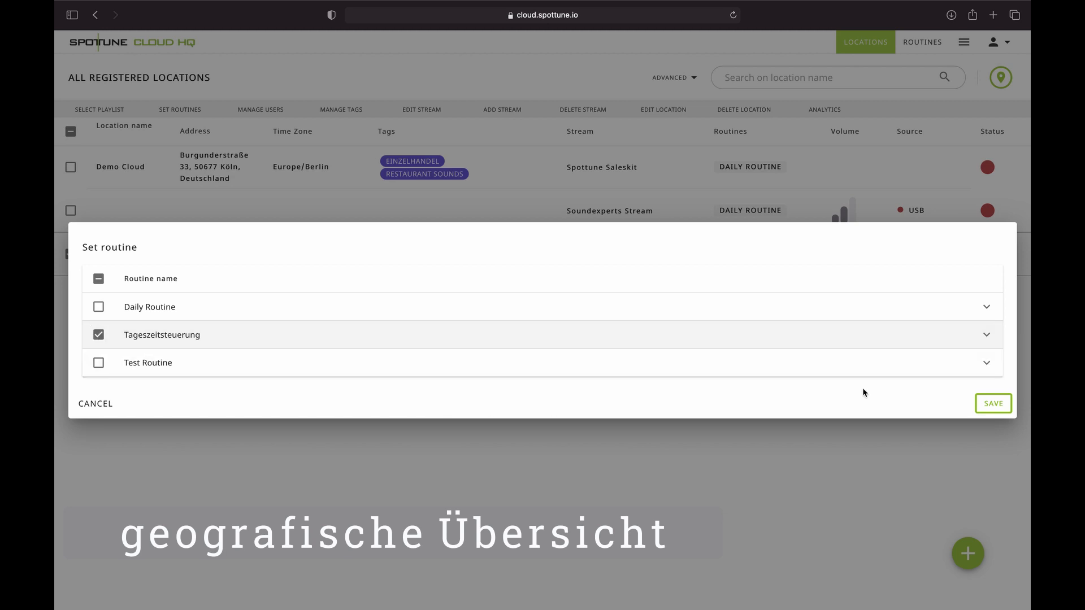
{"action": "left_click", "coordinate": [993, 407]}
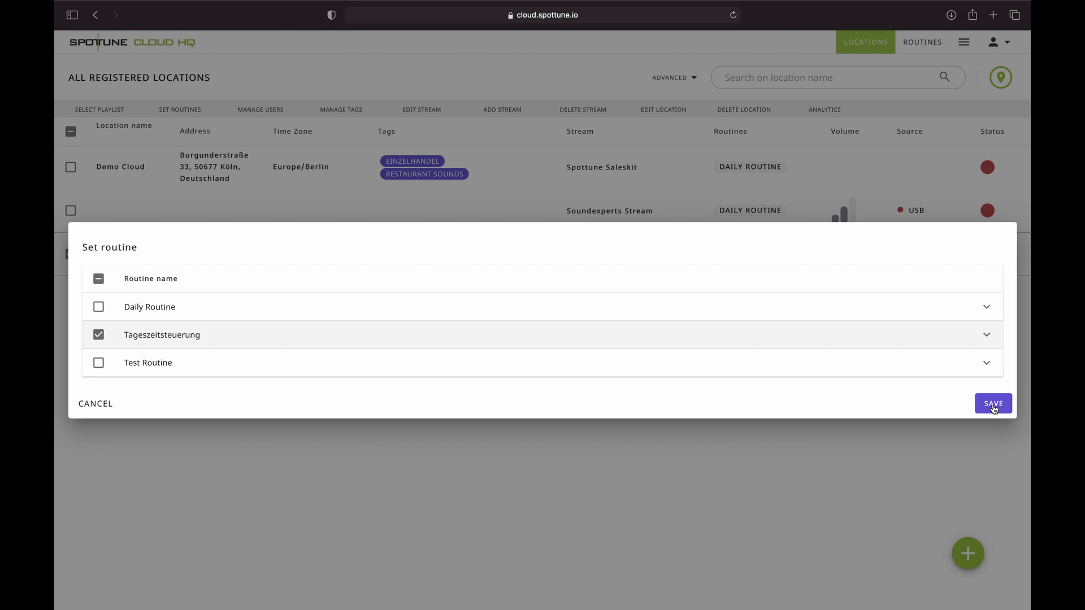
{"action": "left_click", "coordinate": [993, 405]}
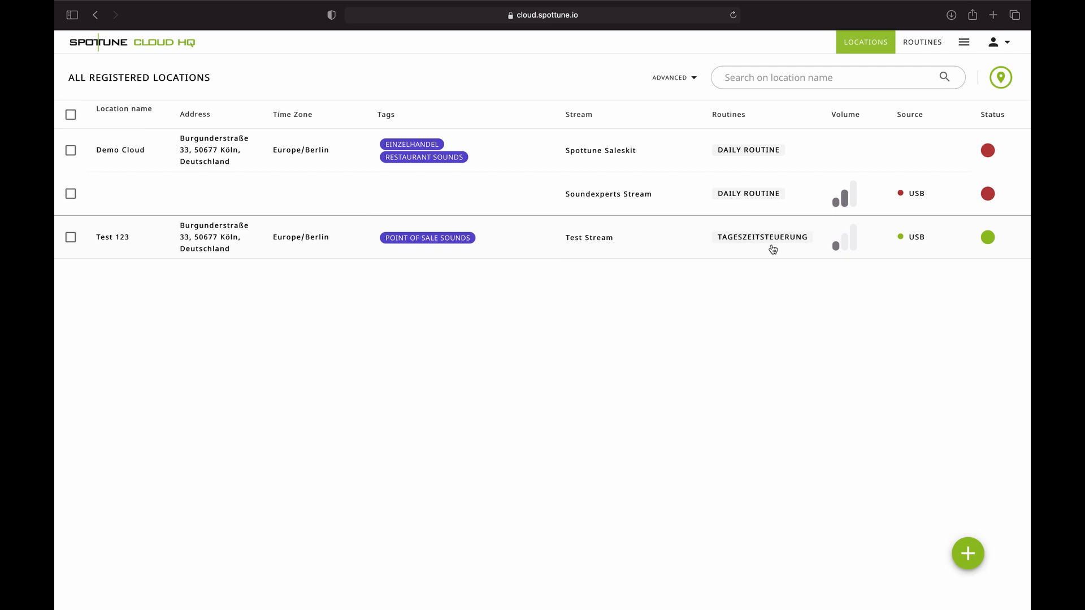
{"action": "left_click", "coordinate": [71, 239]}
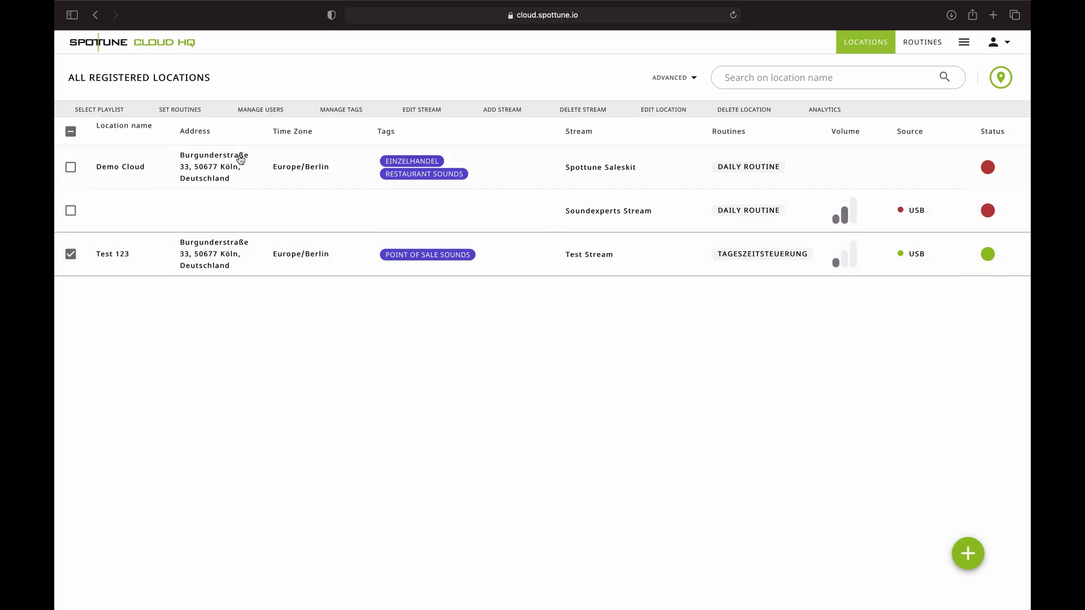
- Add a new location user by e-mail address to Test 123 without restricted access
{"action": "left_click", "coordinate": [272, 111]}
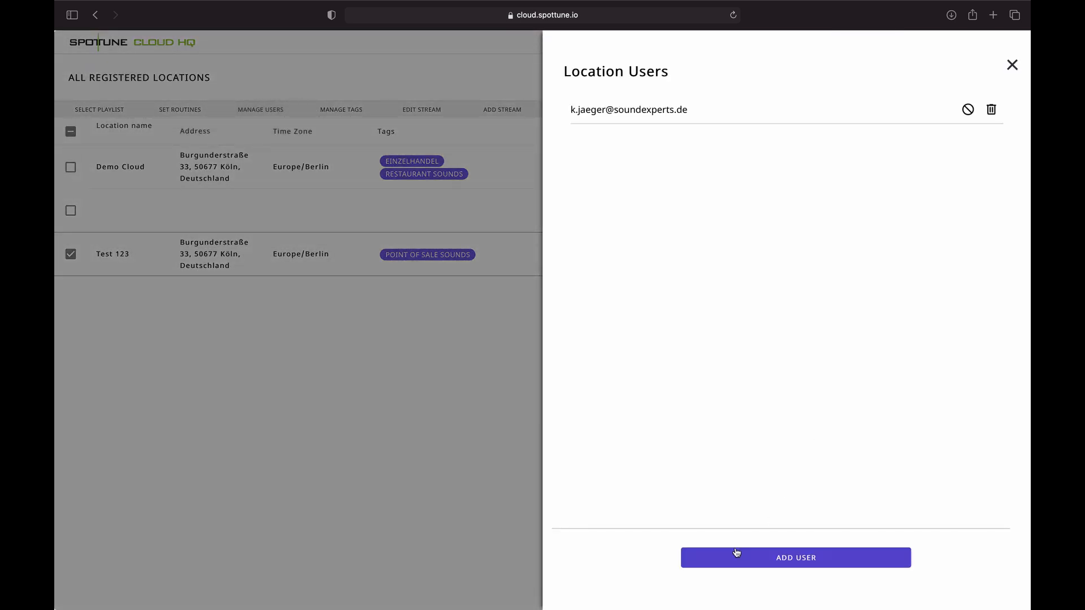
{"action": "left_click", "coordinate": [736, 556]}
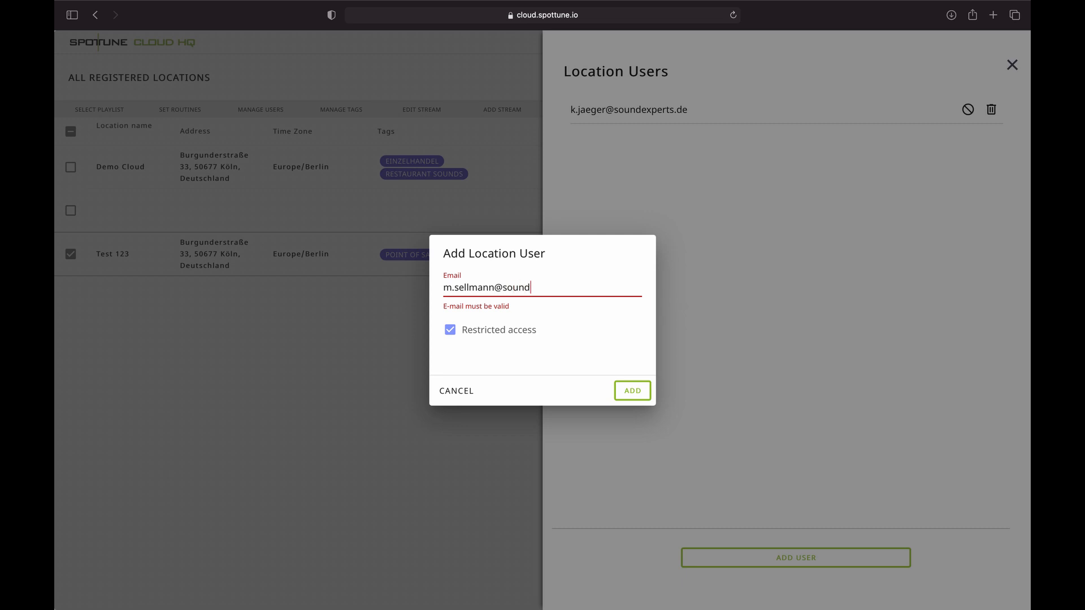
{"action": "left_click", "coordinate": [482, 336]}
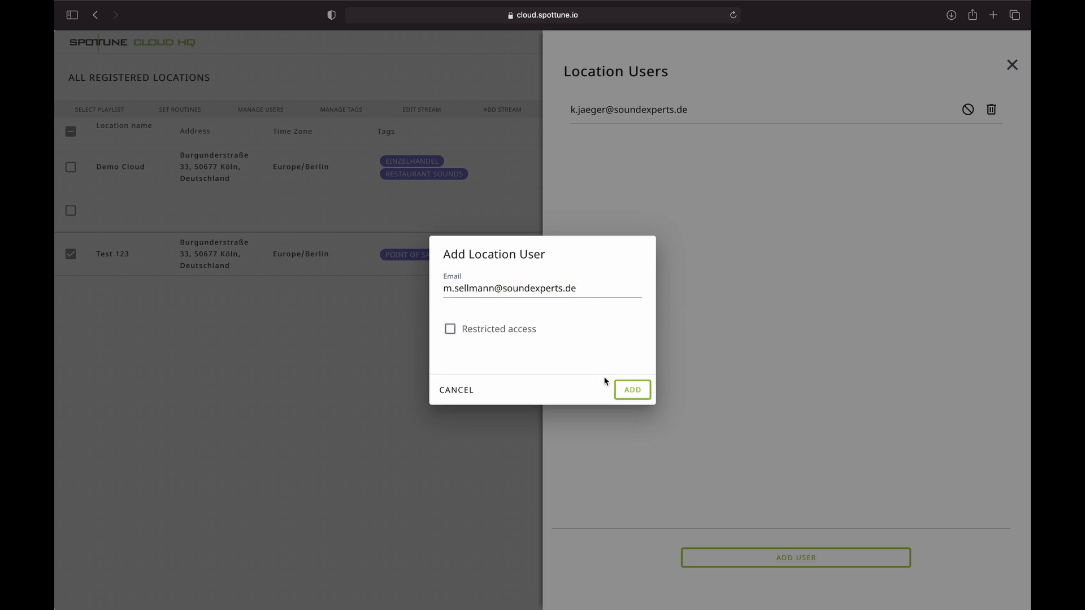
{"action": "left_click", "coordinate": [632, 395]}
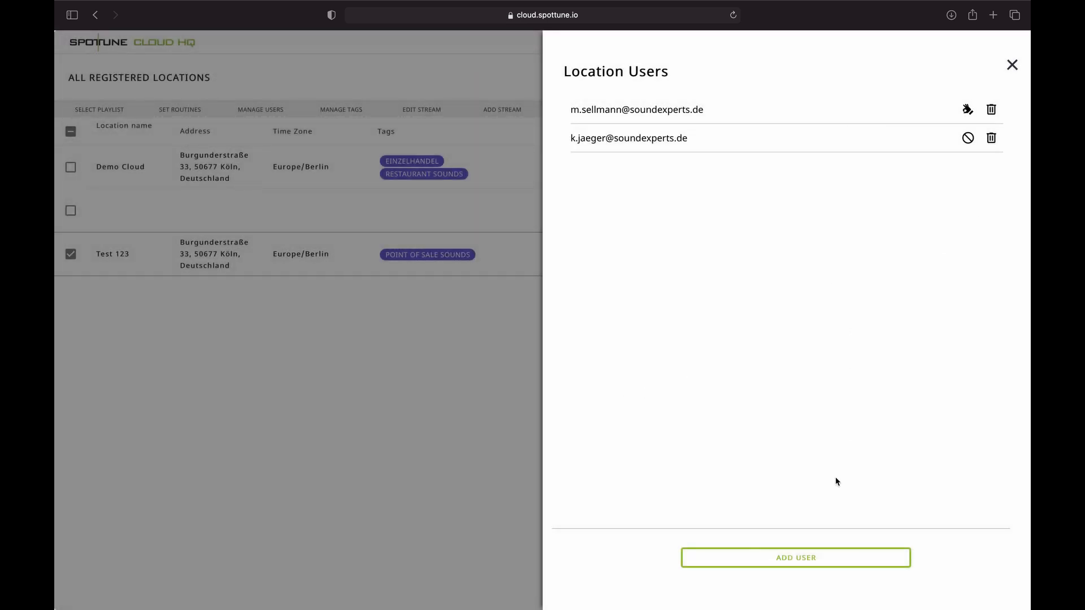
{"action": "left_click", "coordinate": [1012, 65]}
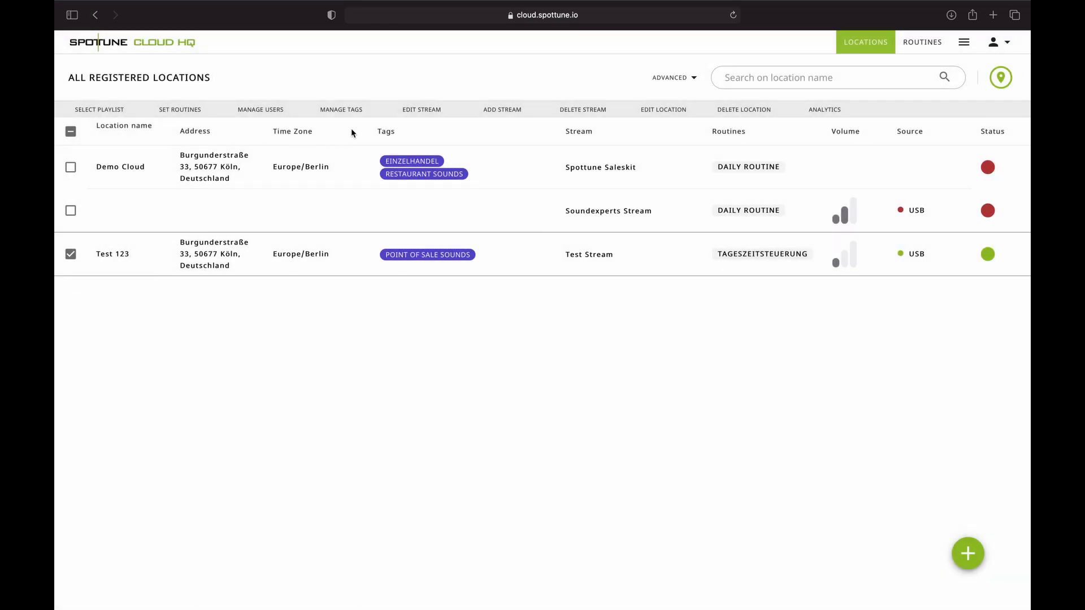
- Add the Baumarkt tag to Test 123, save, and reselect the Test 123 row
{"action": "left_click", "coordinate": [341, 109]}
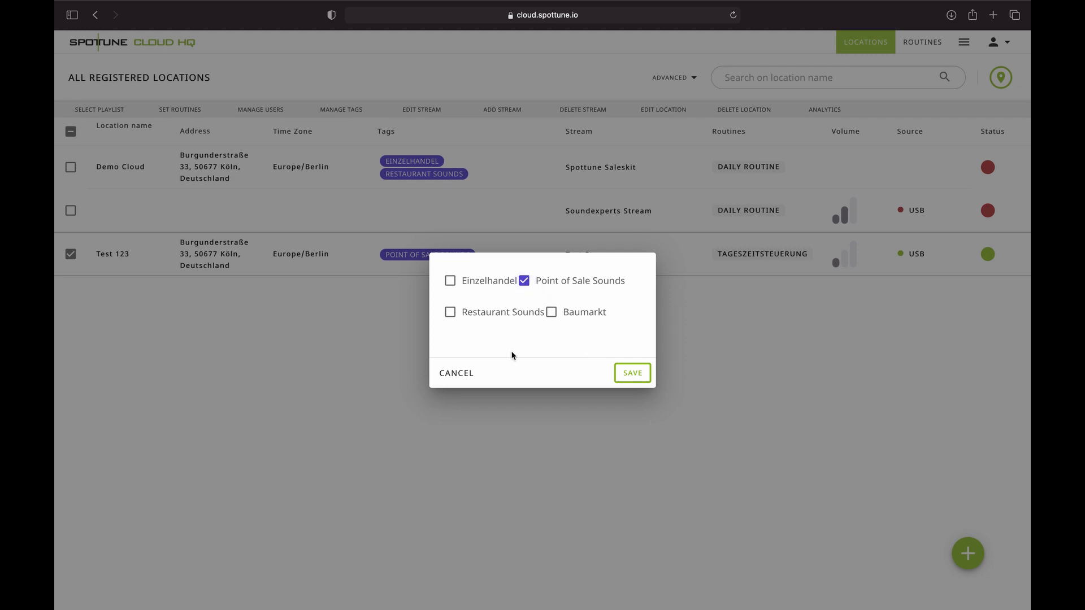
{"action": "left_click", "coordinate": [551, 312]}
{"action": "left_click", "coordinate": [632, 378]}
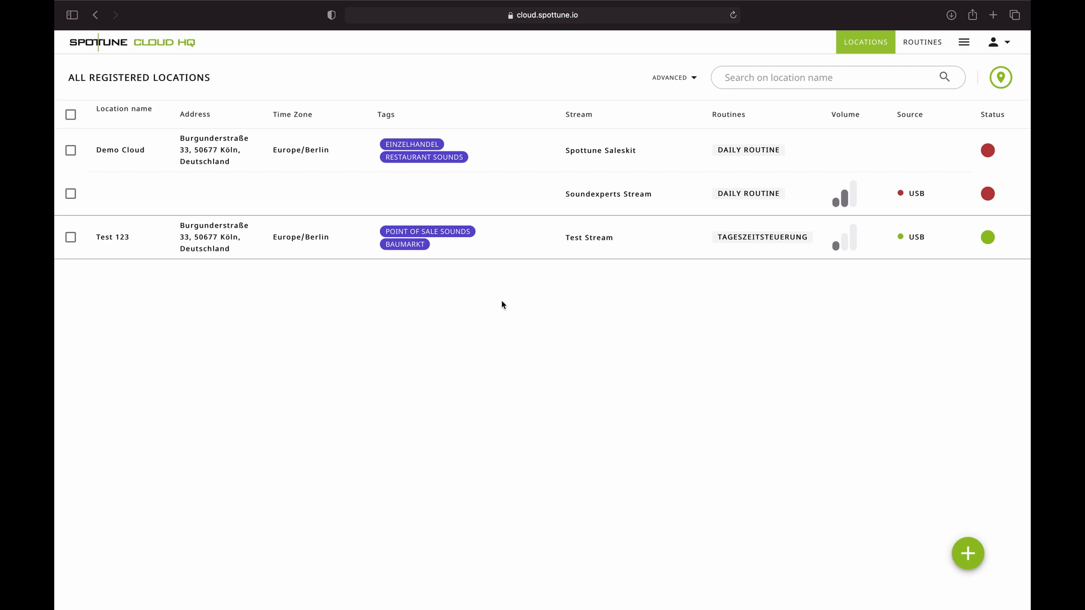
{"action": "left_click", "coordinate": [71, 238]}
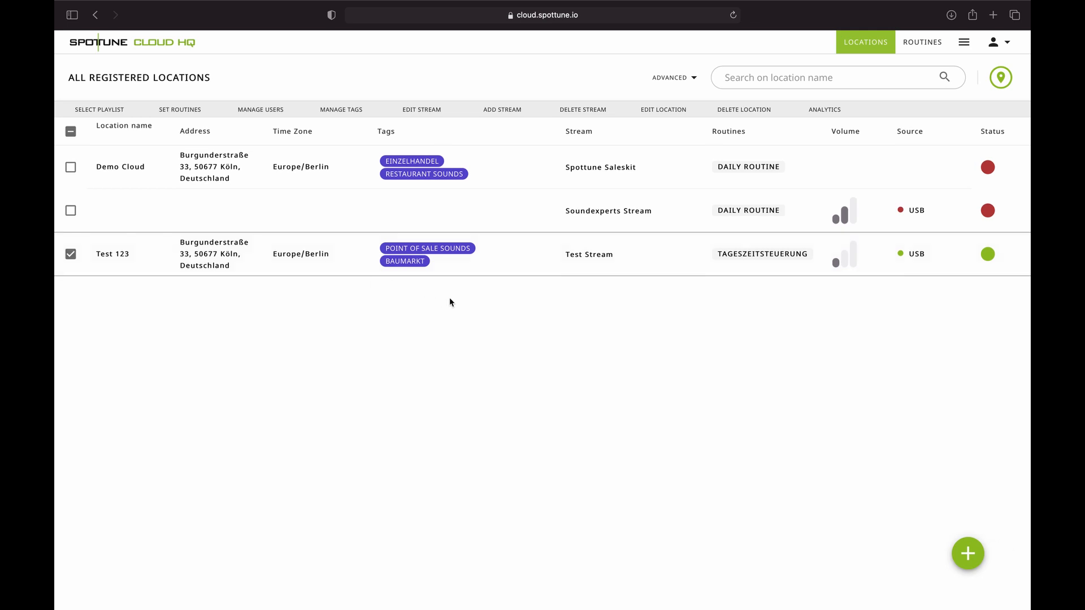
{"action": "left_click", "coordinate": [508, 111]}
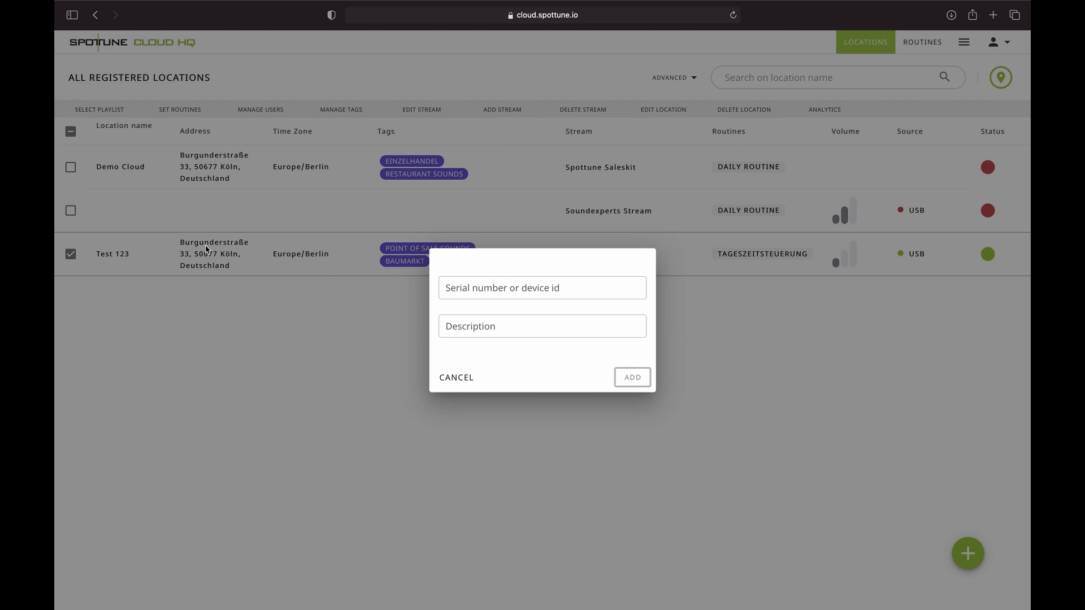
{"action": "left_click", "coordinate": [477, 284]}
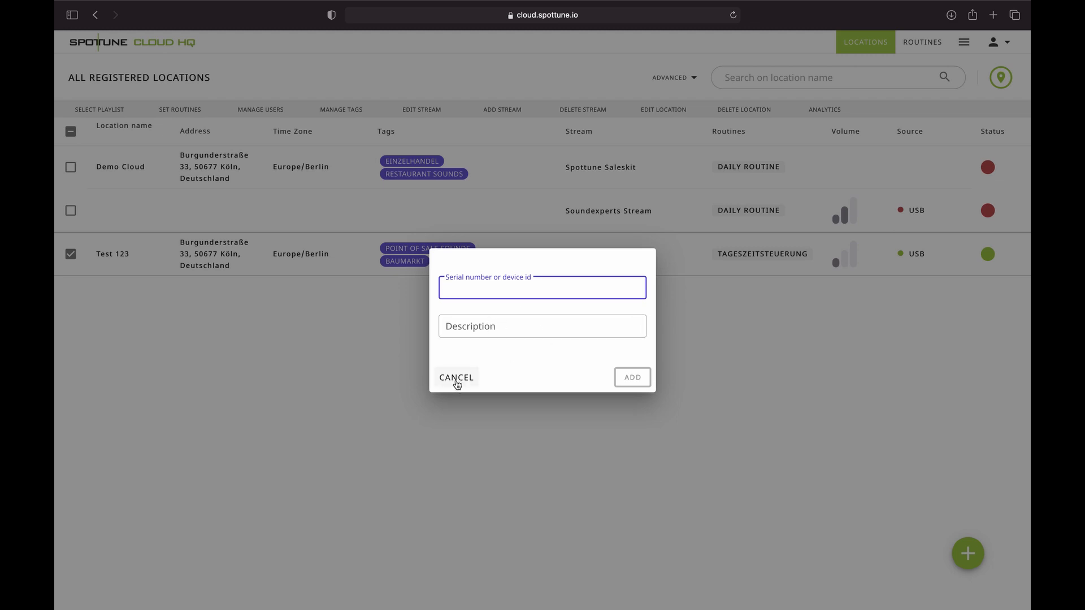
{"action": "left_click", "coordinate": [456, 384]}
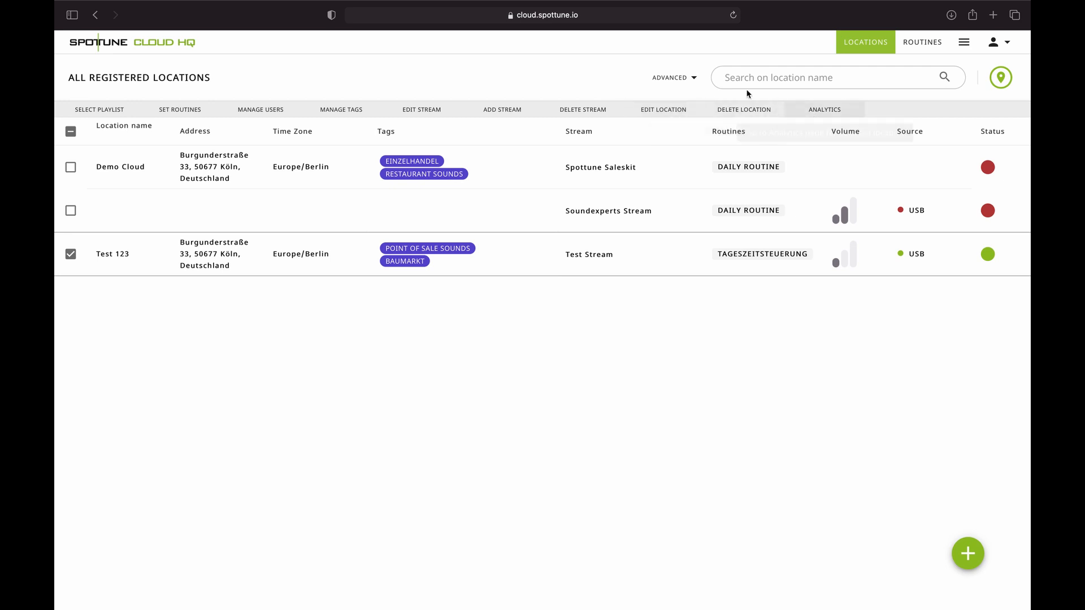
{"action": "left_click", "coordinate": [689, 79]}
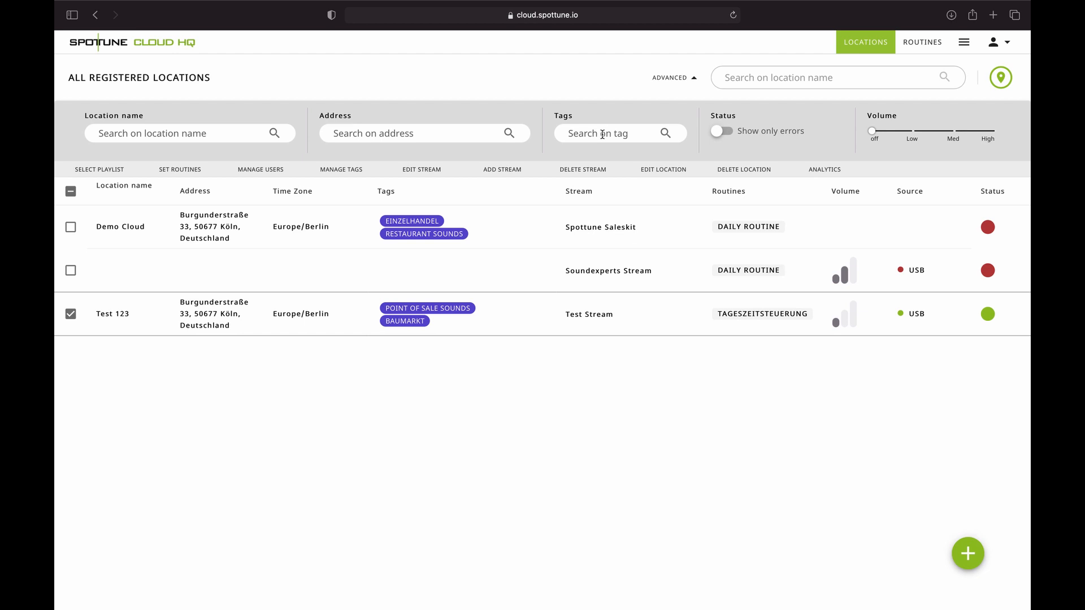
{"action": "left_click", "coordinate": [440, 131]}
{"action": "left_click", "coordinate": [230, 135]}
{"action": "left_click", "coordinate": [721, 132]}
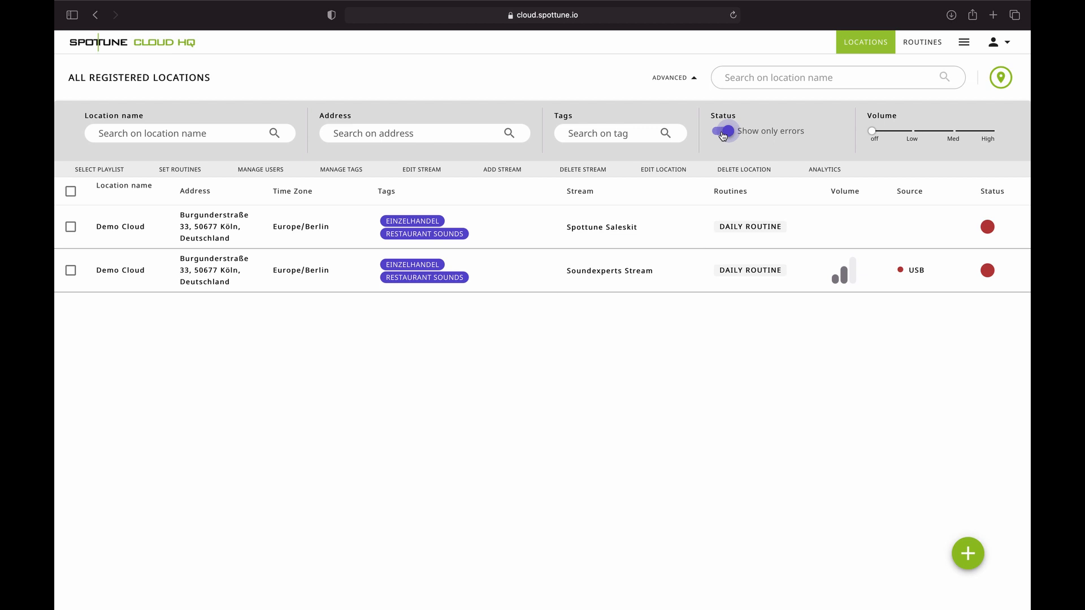
{"action": "left_click", "coordinate": [723, 134]}
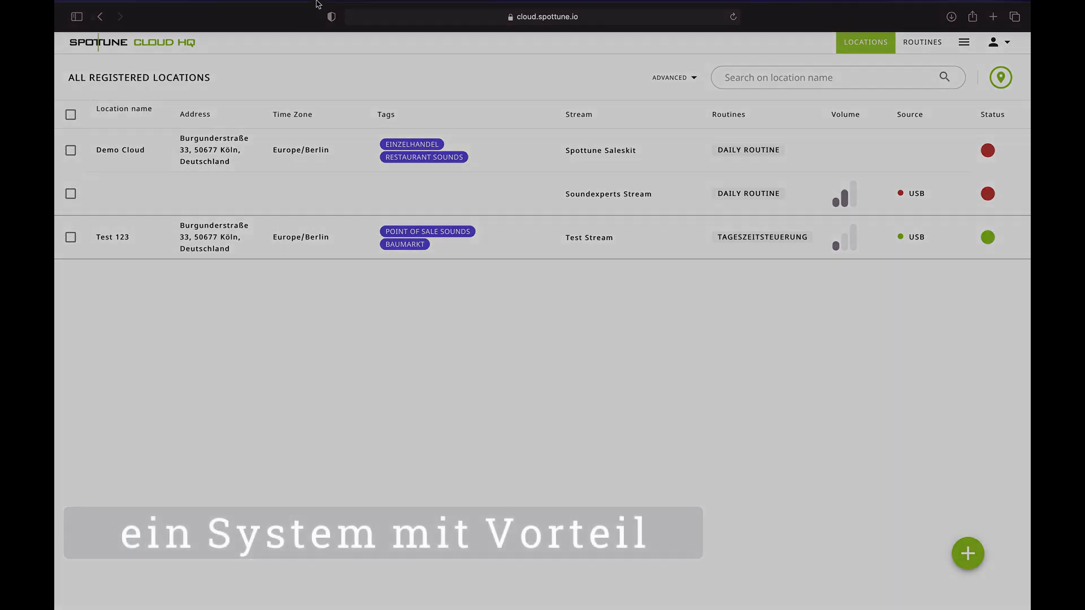
{"action": "mouse_move", "coordinate": [316, 5]}
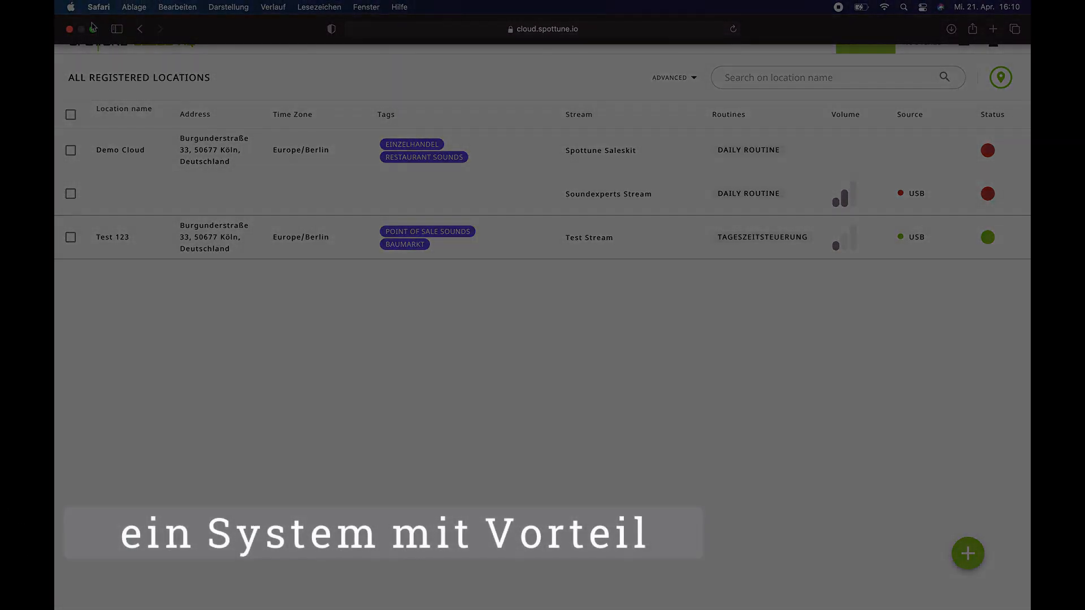